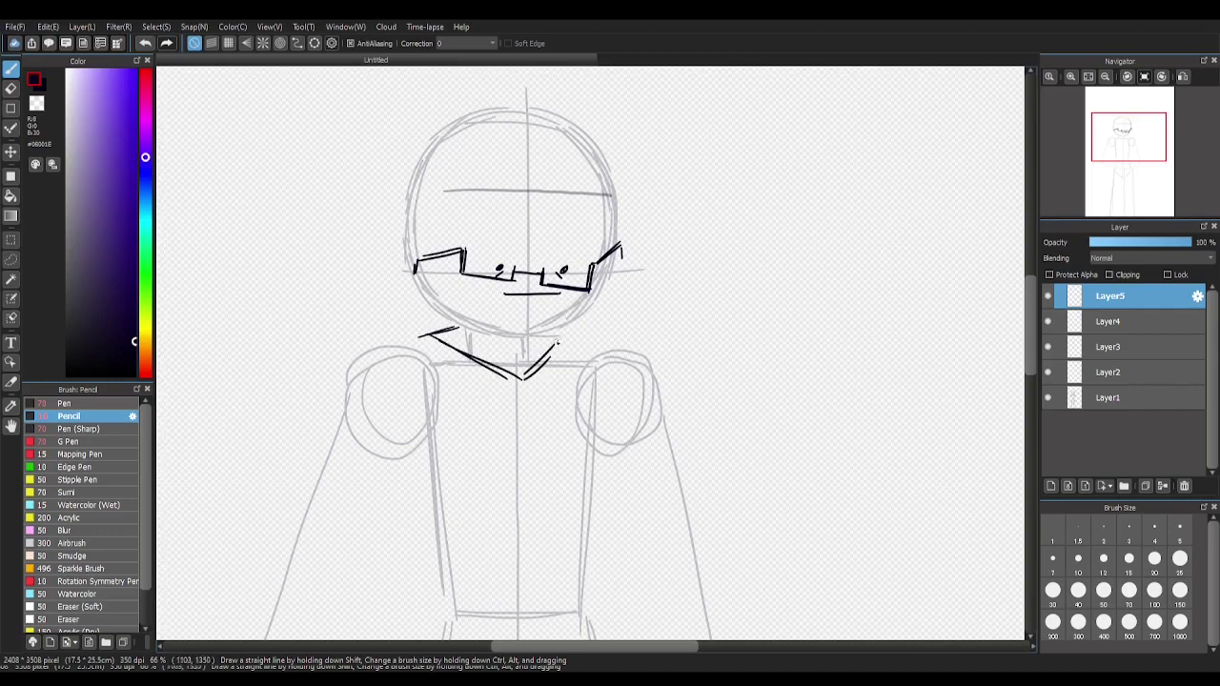
# Sketch the hoodie's angular collar around the neck base, extending it onto both shoulders
pyautogui.moveTo(436, 327)
pyautogui.mouseDown()
pyautogui.moveTo(456, 320)
pyautogui.moveTo(438, 322)
pyautogui.mouseUp()
pyautogui.moveTo(395, 347); pyautogui.dragTo(474, 388)
pyautogui.moveTo(541, 326); pyautogui.dragTo(591, 351)
pyautogui.moveTo(585, 361); pyautogui.dragTo(546, 385)
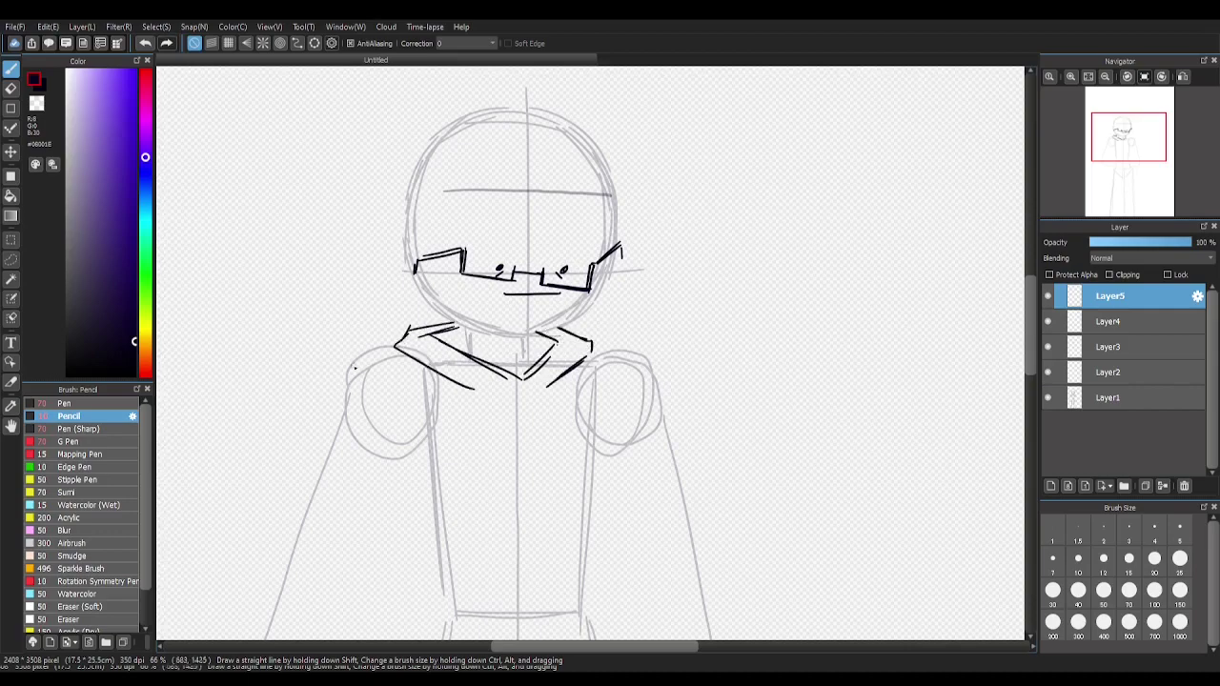
pyautogui.moveTo(379, 350); pyautogui.dragTo(433, 399)
pyautogui.moveTo(591, 349); pyautogui.dragTo(612, 360)
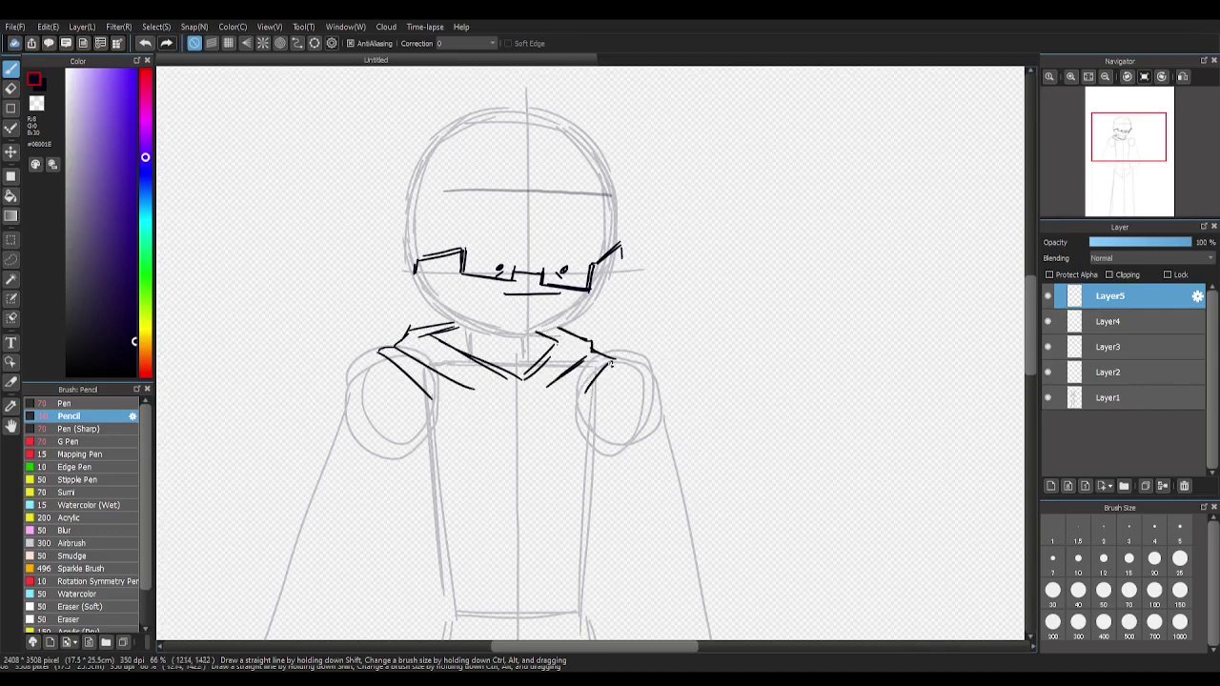
# Sketch the two sides of the neck inside the collar opening
pyautogui.scroll(-5, 610, 363)
pyautogui.scroll(6, 631, 204)
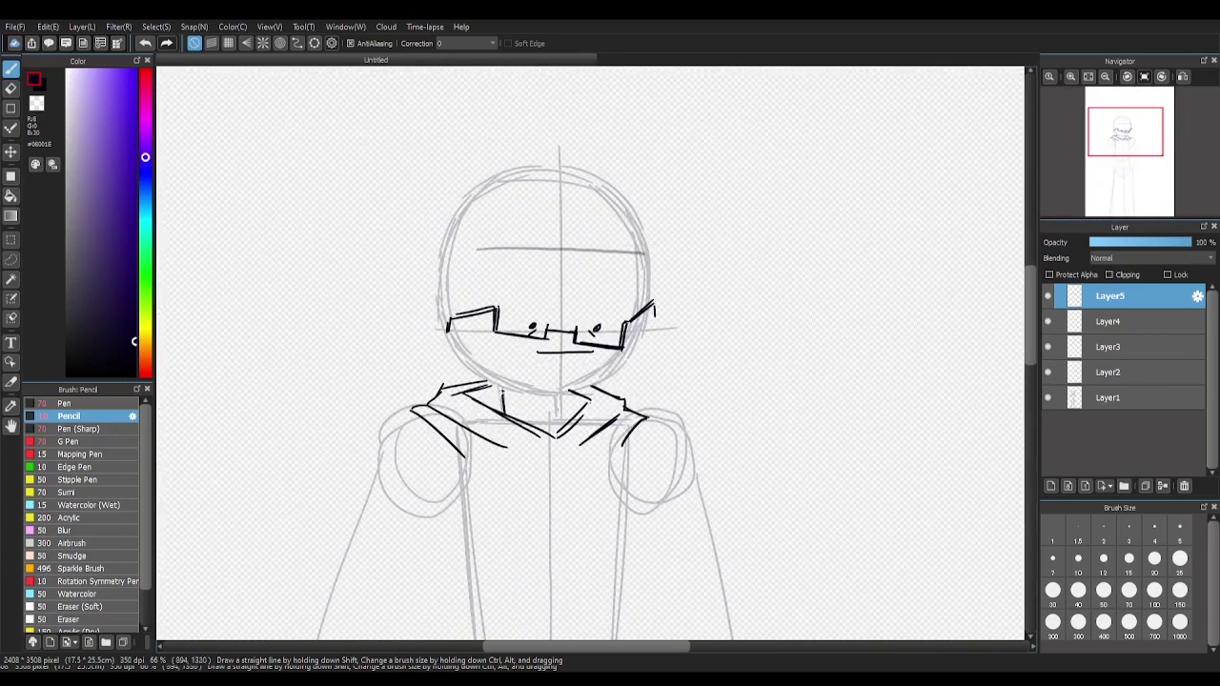
pyautogui.moveTo(498, 387)
pyautogui.mouseDown()
pyautogui.moveTo(505, 410)
pyautogui.moveTo(555, 426)
pyautogui.moveTo(505, 420)
pyautogui.moveTo(481, 300)
pyautogui.mouseUp()
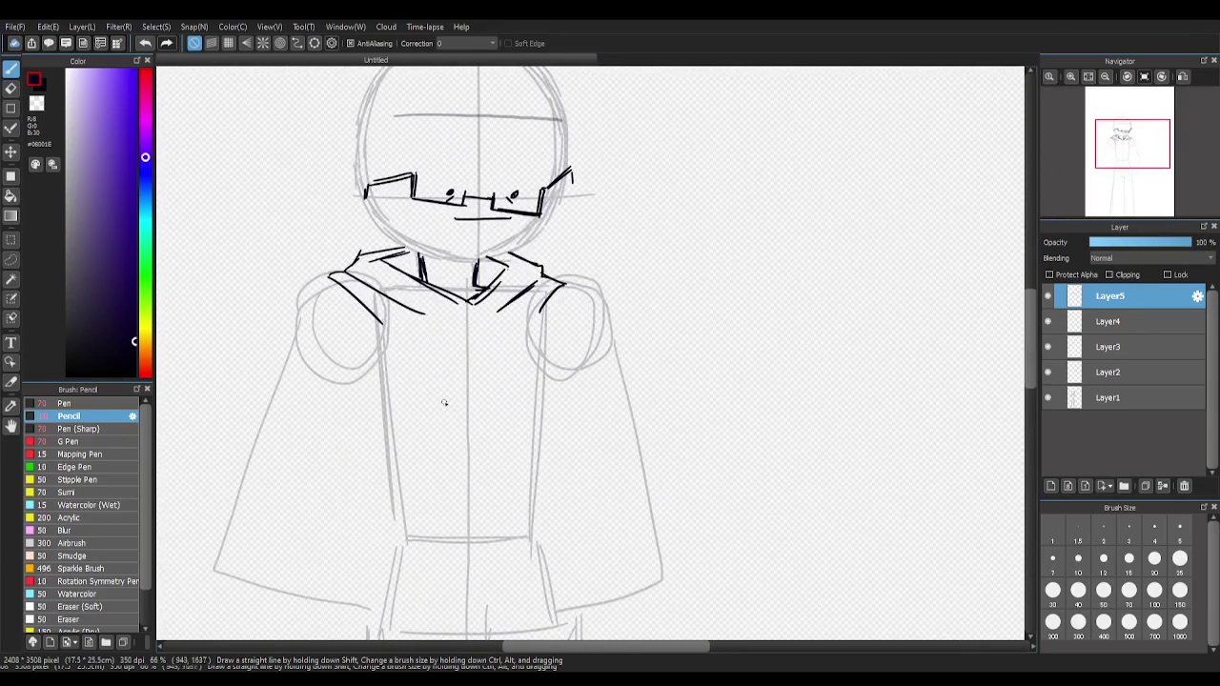
# Sketch the hoodie's bottom hem as a doubled line across the hips
pyautogui.hotkey('ctrl', 'z')
pyautogui.moveTo(359, 303)
pyautogui.mouseDown()
pyautogui.moveTo(352, 387)
pyautogui.moveTo(373, 527)
pyautogui.moveTo(185, 547)
pyautogui.moveTo(401, 351)
pyautogui.mouseUp()
pyautogui.hotkey('ctrl', 'z')
pyautogui.moveTo(389, 444)
pyautogui.mouseDown()
pyautogui.moveTo(615, 441)
pyautogui.moveTo(524, 455)
pyautogui.mouseUp()
pyautogui.hotkey('ctrl', 'z')
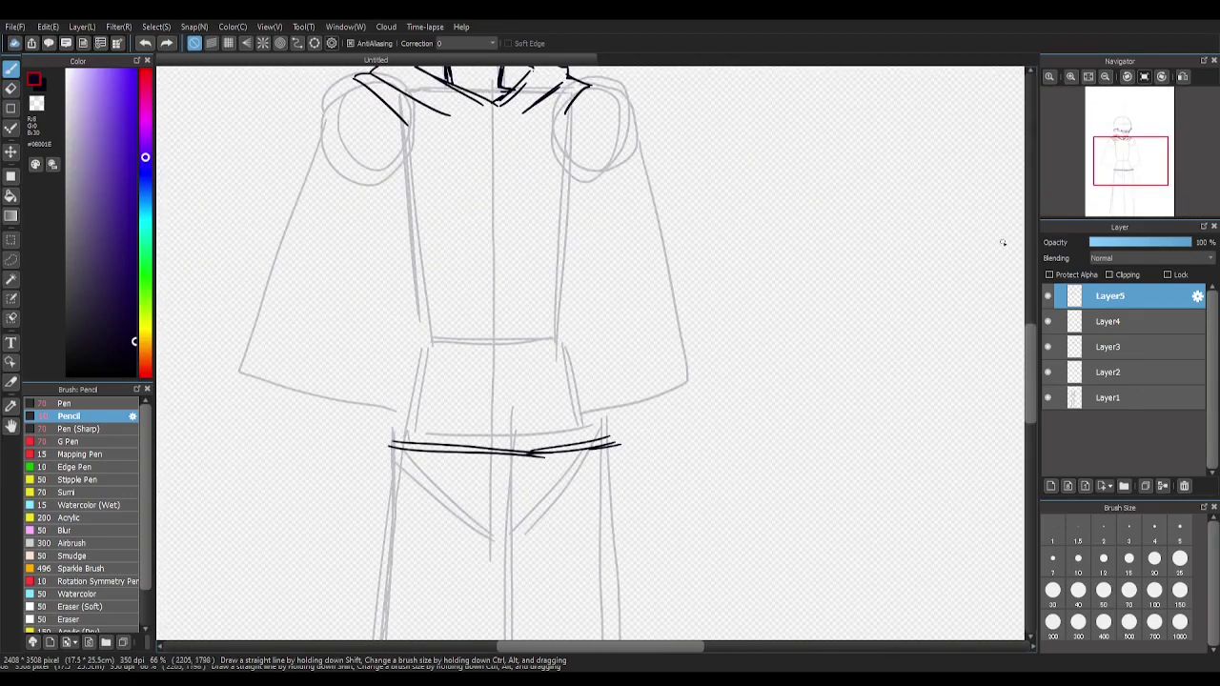
# Sketch the figure's left-hand shoulder slope and the upper outer edge of that sleeve
pyautogui.moveTo(371, 483); pyautogui.dragTo(388, 604)
pyautogui.moveTo(404, 258); pyautogui.dragTo(401, 386)
pyautogui.hotkey('ctrl', 'z')
pyautogui.moveTo(360, 210)
pyautogui.mouseDown()
pyautogui.moveTo(328, 233)
pyautogui.moveTo(278, 391)
pyautogui.mouseUp()
pyautogui.moveTo(280, 374); pyautogui.dragTo(223, 496)
pyautogui.hotkey('ctrl', 'z')
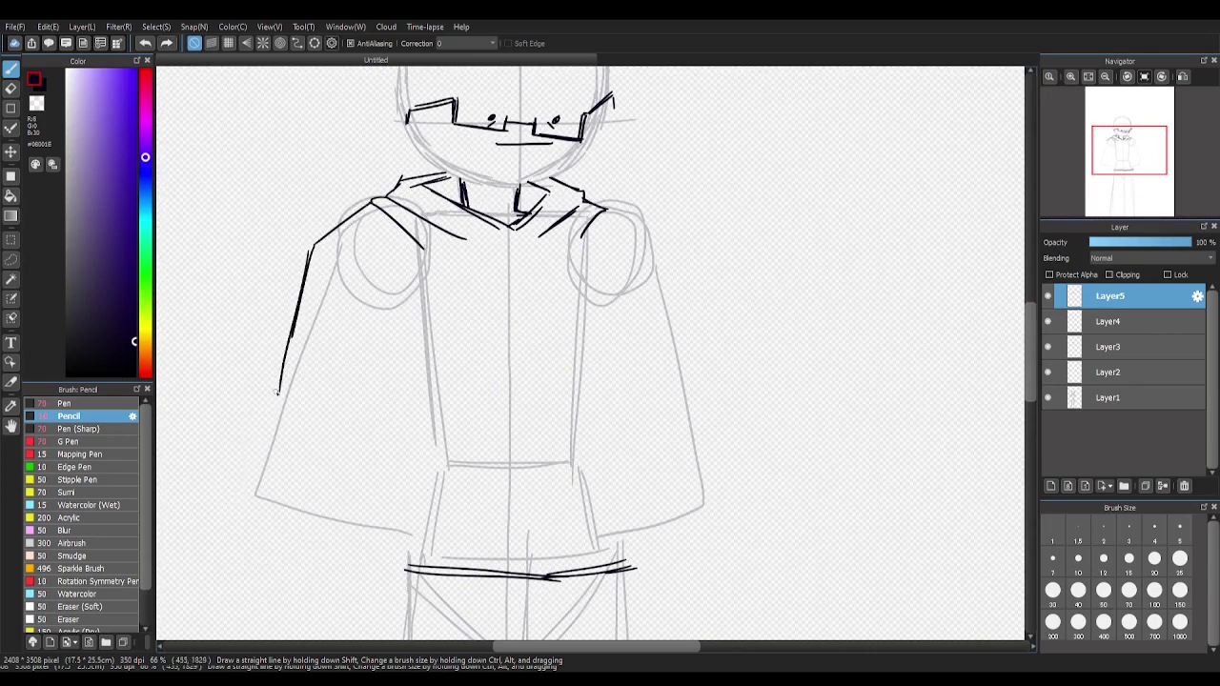
pyautogui.moveTo(278, 390); pyautogui.dragTo(237, 535)
pyautogui.moveTo(253, 536); pyautogui.dragTo(362, 566)
pyautogui.hotkey('ctrl', 'z')
pyautogui.hotkey('ctrl', 'z')
pyautogui.hotkey('ctrl', 'z')
# Sketch the left-hand sleeve's outer edge down to its bottom corner and along its underside to the hem
pyautogui.moveTo(316, 244)
pyautogui.mouseDown()
pyautogui.moveTo(256, 495)
pyautogui.moveTo(299, 538)
pyautogui.mouseUp()
pyautogui.moveTo(294, 540); pyautogui.dragTo(412, 556)
pyautogui.hotkey('ctrl', 'z')
pyautogui.moveTo(604, 206); pyautogui.dragTo(669, 239)
pyautogui.moveTo(667, 238); pyautogui.dragTo(697, 416)
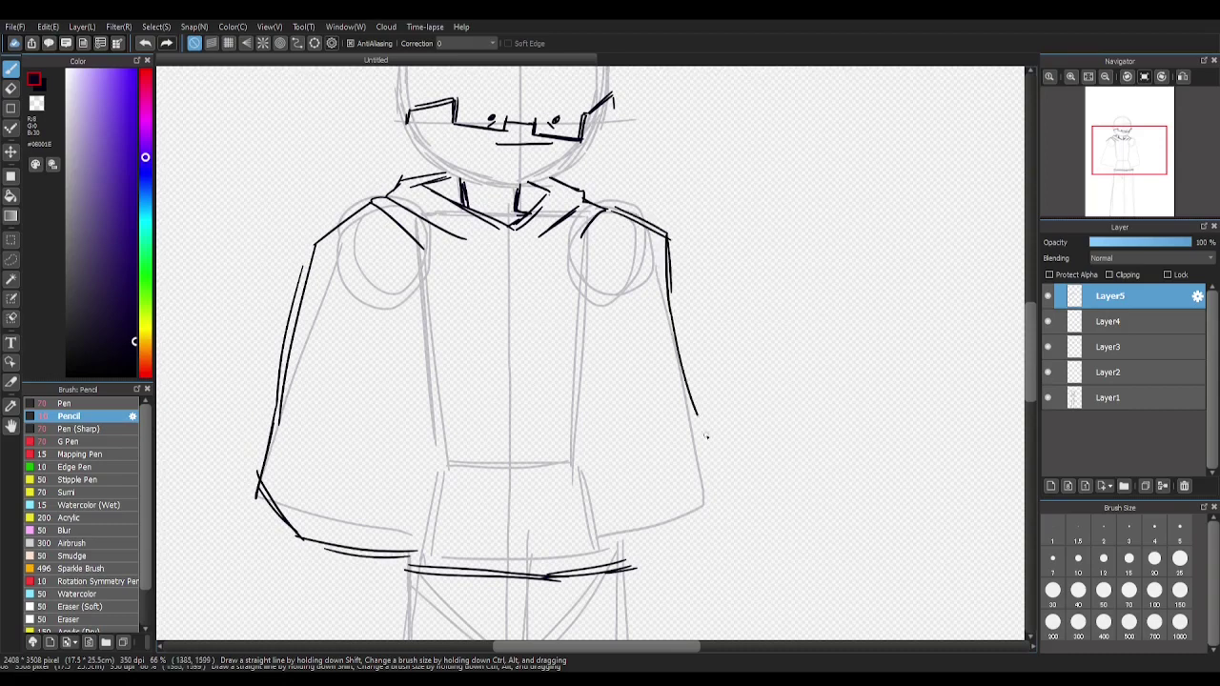
pyautogui.hotkey('ctrl', 'z')
pyautogui.hotkey('ctrl', 'z')
# Sketch the right-hand shoulder and baggy sleeve outline down and around to the hem
pyautogui.moveTo(610, 209); pyautogui.dragTo(667, 256)
pyautogui.moveTo(667, 255); pyautogui.dragTo(701, 461)
pyautogui.hotkey('ctrl', 'z')
pyautogui.moveTo(675, 362)
pyautogui.mouseDown()
pyautogui.moveTo(703, 476)
pyautogui.moveTo(663, 526)
pyautogui.mouseUp()
pyautogui.moveTo(652, 539)
pyautogui.mouseDown()
pyautogui.moveTo(576, 562)
pyautogui.moveTo(672, 522)
pyautogui.mouseUp()
pyautogui.hotkey('ctrl', 'z')
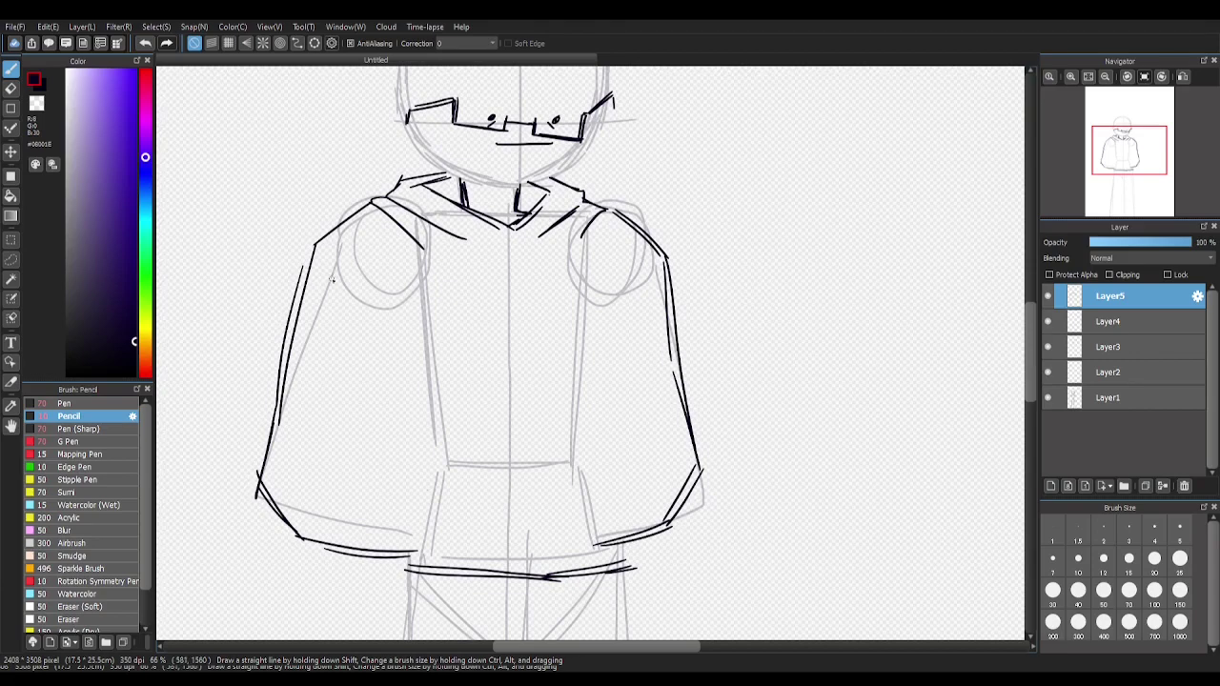
# Sketch short crease marks at the left-hand armpit
pyautogui.moveTo(401, 305)
pyautogui.mouseDown()
pyautogui.moveTo(424, 274)
pyautogui.moveTo(419, 302)
pyautogui.mouseUp()
pyautogui.hotkey('ctrl', 'z')
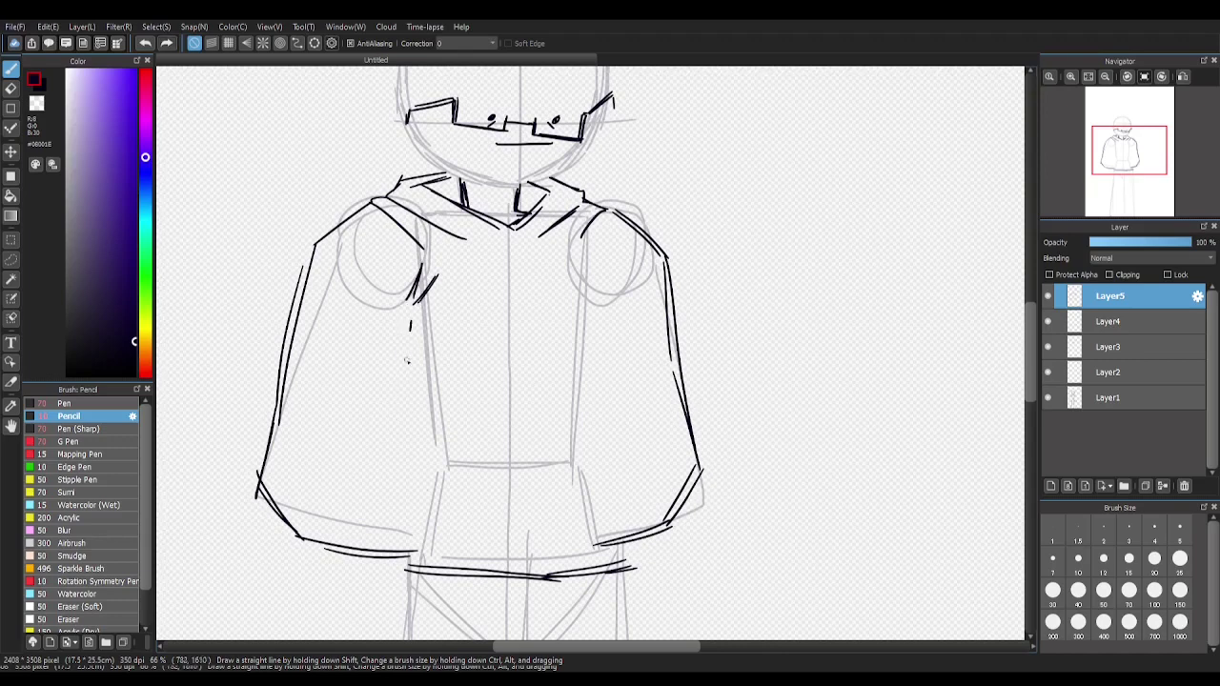
pyautogui.moveTo(406, 360); pyautogui.dragTo(401, 423)
pyautogui.hotkey('ctrl', 'z')
# Sketch doubled side lines rising from both ends of the hoodie's hem where the sleeves meet the body
pyautogui.moveTo(420, 471); pyautogui.dragTo(411, 555)
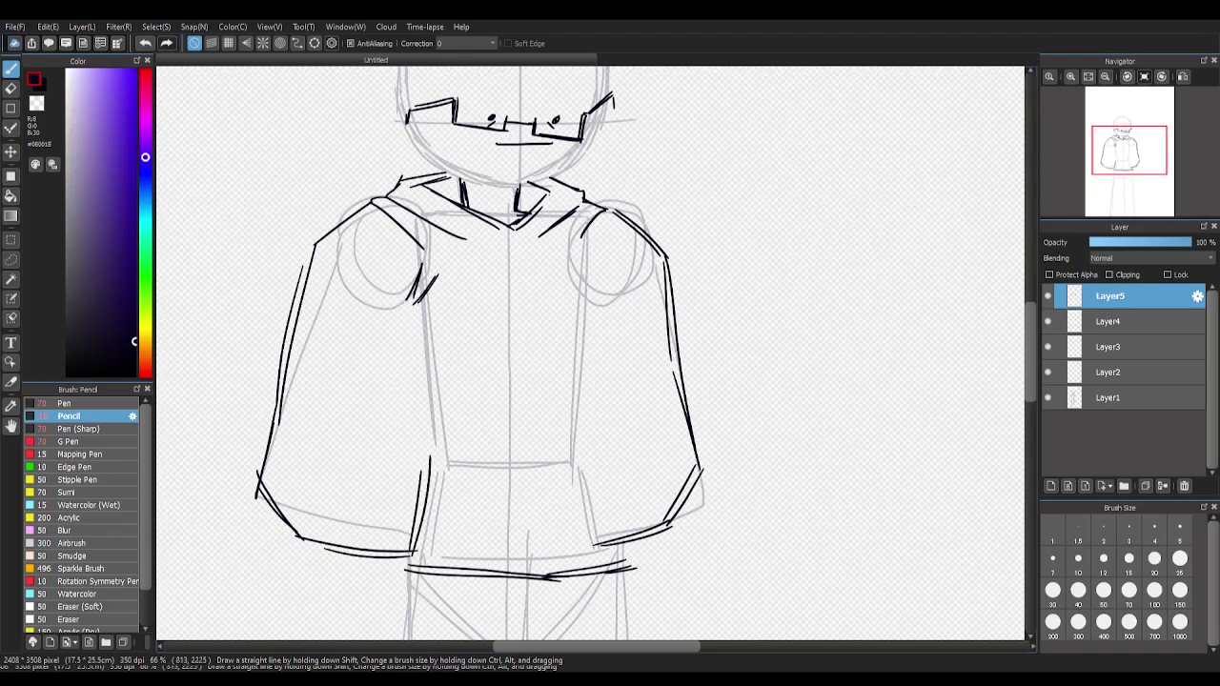
pyautogui.moveTo(604, 466); pyautogui.dragTo(623, 572)
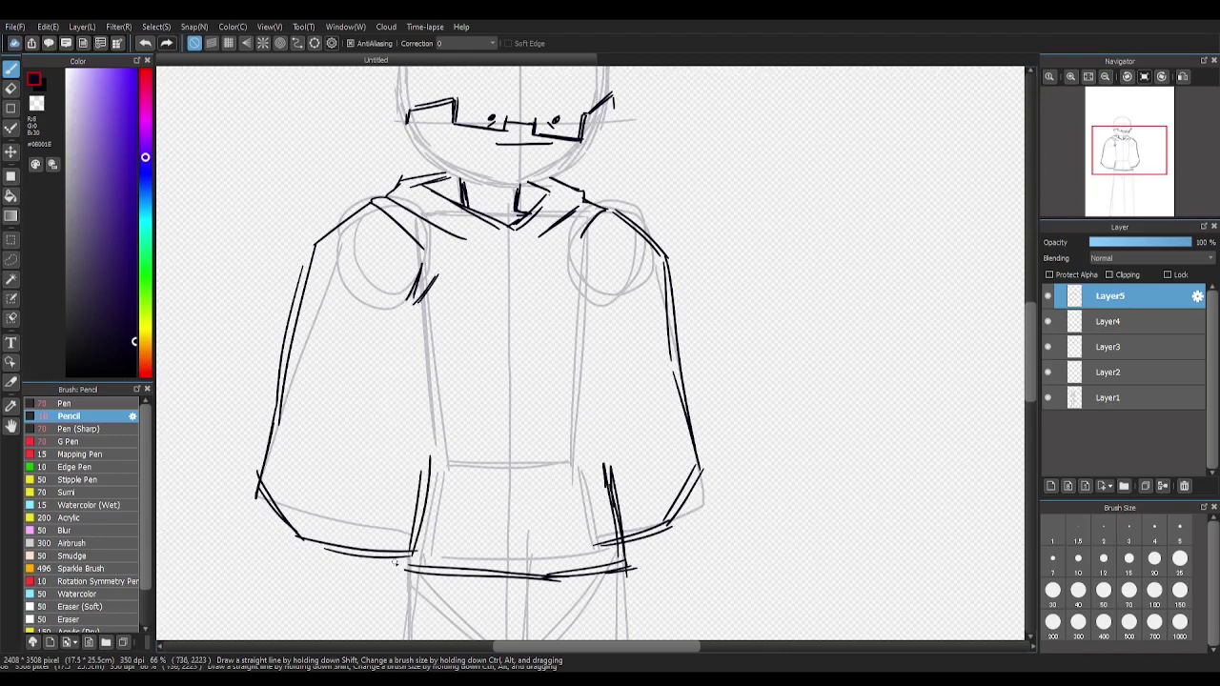
pyautogui.moveTo(415, 467); pyautogui.dragTo(406, 567)
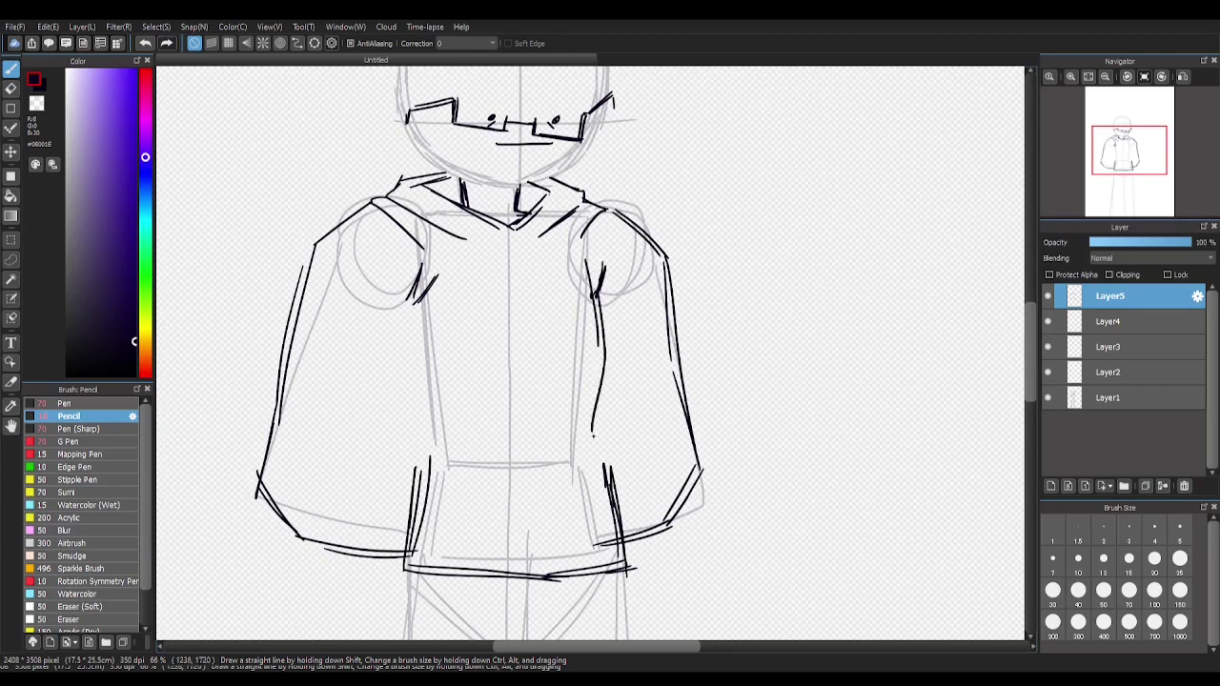
# Erase the crease strokes at both armpits
pyautogui.press('e')
pyautogui.moveTo(601, 277); pyautogui.dragTo(364, 299)
pyautogui.press('b')
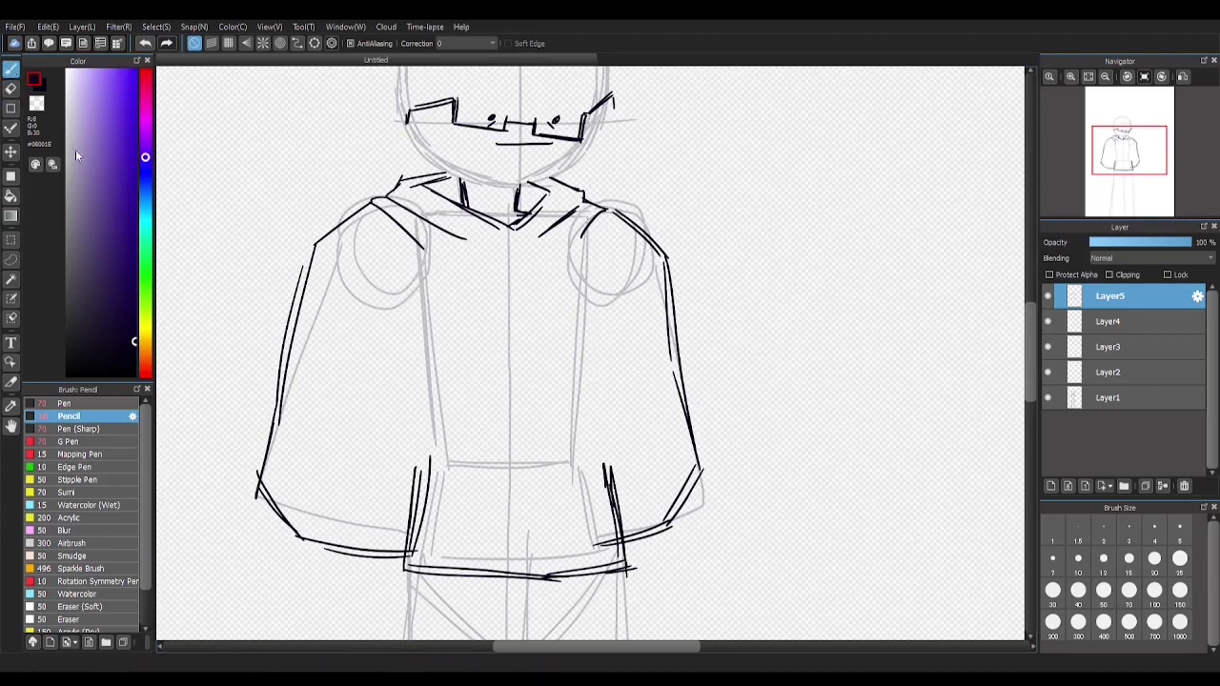
# Sketch fold lines at both elbows and short crease marks at both armpits
pyautogui.moveTo(358, 427); pyautogui.dragTo(425, 471)
pyautogui.moveTo(661, 428); pyautogui.dragTo(607, 467)
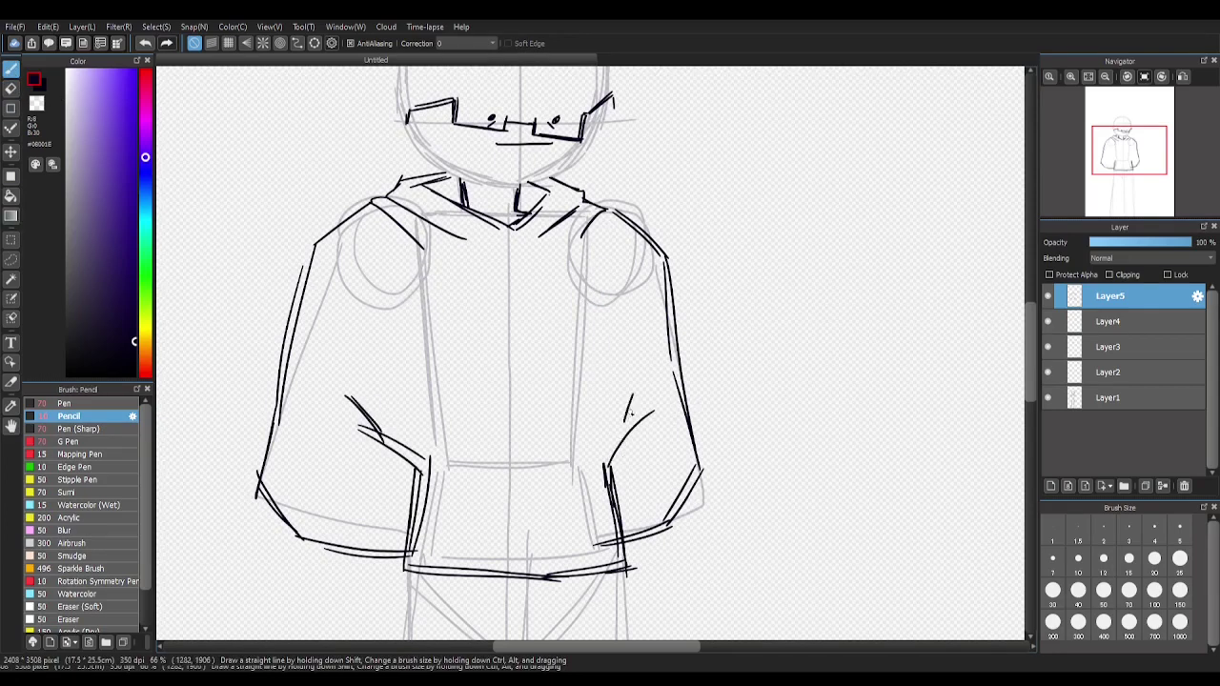
pyautogui.moveTo(635, 395); pyautogui.dragTo(629, 429)
pyautogui.moveTo(440, 286); pyautogui.dragTo(410, 320)
pyautogui.moveTo(602, 276); pyautogui.dragTo(594, 306)
# Reinforce the right-hand sleeve's outer edge and underside with extra strokes around the elbow
pyautogui.moveTo(1128, 151); pyautogui.dragTo(1134, 167)
pyautogui.moveTo(616, 425); pyautogui.dragTo(570, 442)
pyautogui.moveTo(653, 360); pyautogui.dragTo(610, 431)
pyautogui.moveTo(620, 255); pyautogui.dragTo(653, 360)
pyautogui.moveTo(623, 156); pyautogui.dragTo(633, 276)
pyautogui.hotkey('ctrl', 'z')
# Darken the hoodie's side lines above both ends of the hem with additional strokes
pyautogui.moveTo(1133, 160); pyautogui.dragTo(1132, 152)
pyautogui.moveTo(558, 428); pyautogui.dragTo(576, 539)
pyautogui.moveTo(385, 419); pyautogui.dragTo(374, 536)
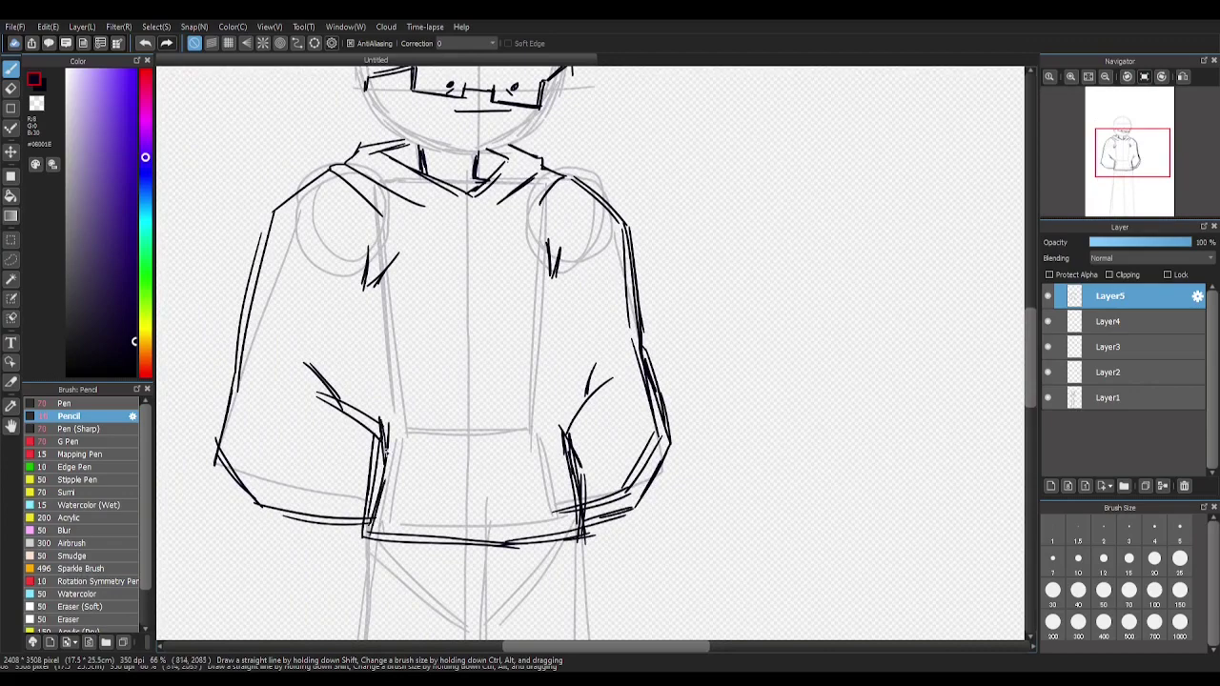
# Sketch the hood's lower edge dipping across the upper chest between the shoulders
pyautogui.moveTo(966, 185); pyautogui.dragTo(1050, 191)
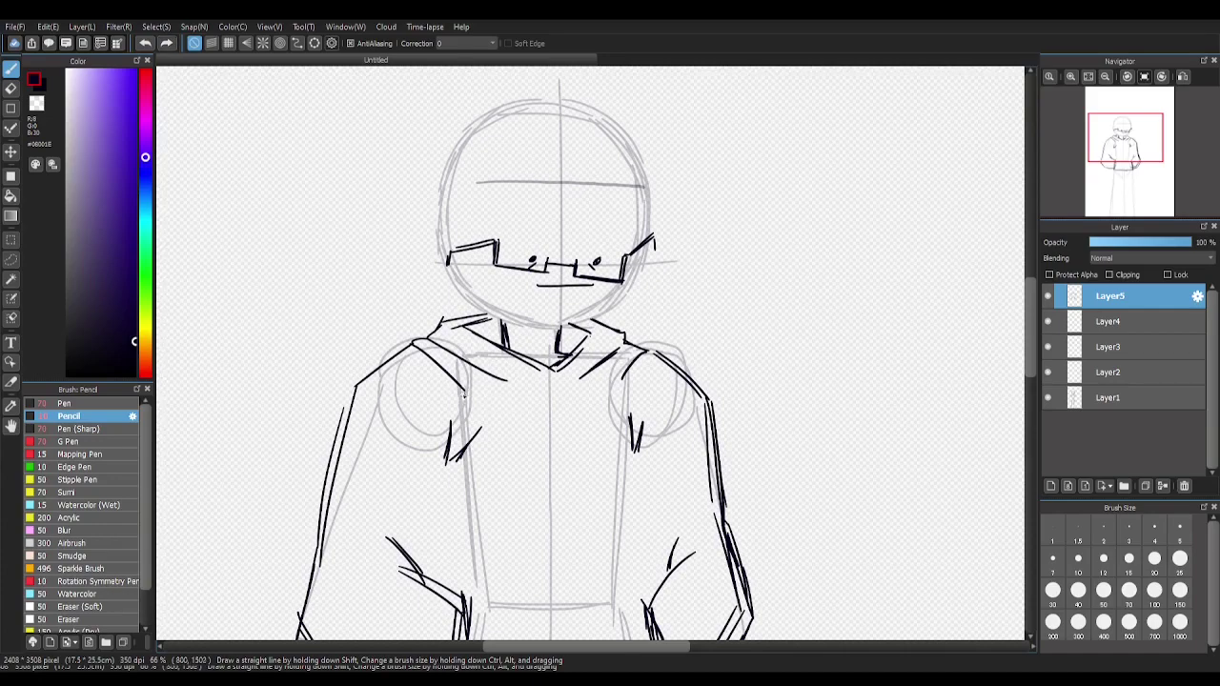
pyautogui.moveTo(464, 390)
pyautogui.mouseDown()
pyautogui.moveTo(560, 407)
pyautogui.moveTo(621, 381)
pyautogui.moveTo(497, 460)
pyautogui.mouseUp()
pyautogui.hotkey('ctrl', 'z')
pyautogui.moveTo(616, 314)
pyautogui.mouseDown()
pyautogui.moveTo(508, 455)
pyautogui.moveTo(579, 407)
pyautogui.moveTo(606, 370)
pyautogui.moveTo(577, 409)
pyautogui.mouseUp()
pyautogui.hotkey('ctrl', 'z')
pyautogui.press('Home')
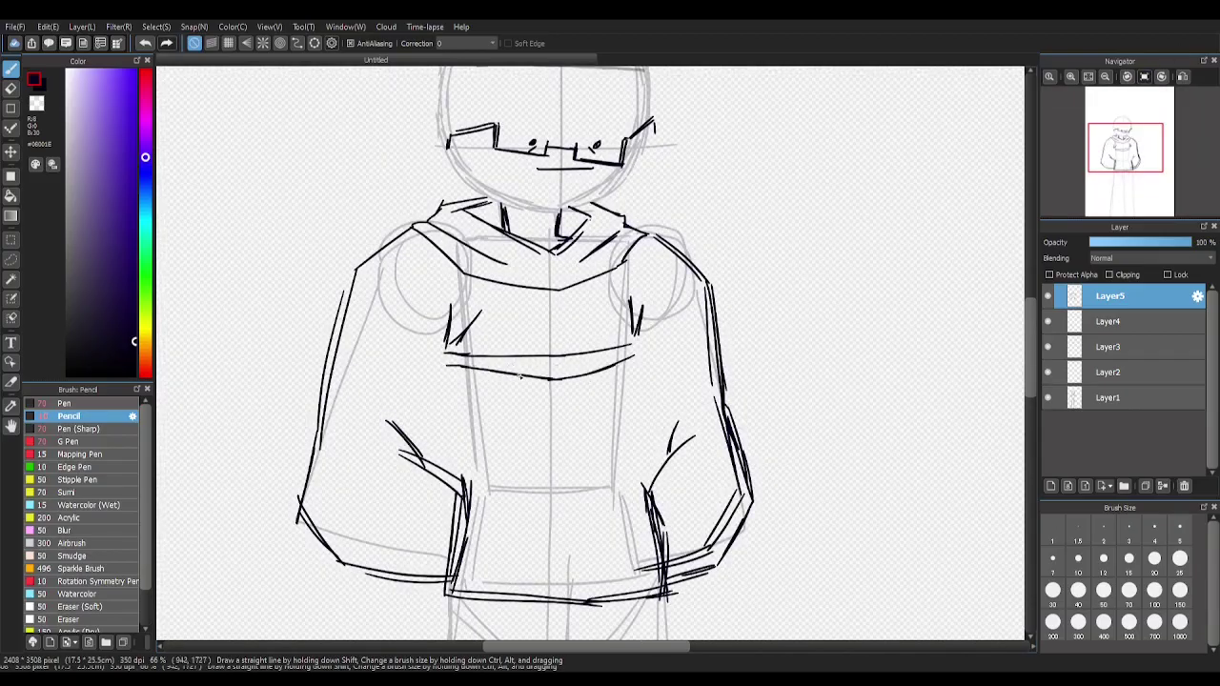
# Complete the curved band across the chest and sketch the front pocket's top edge at the waist
pyautogui.moveTo(552, 378); pyautogui.dragTo(640, 358)
pyautogui.moveTo(1125, 148); pyautogui.dragTo(1133, 141)
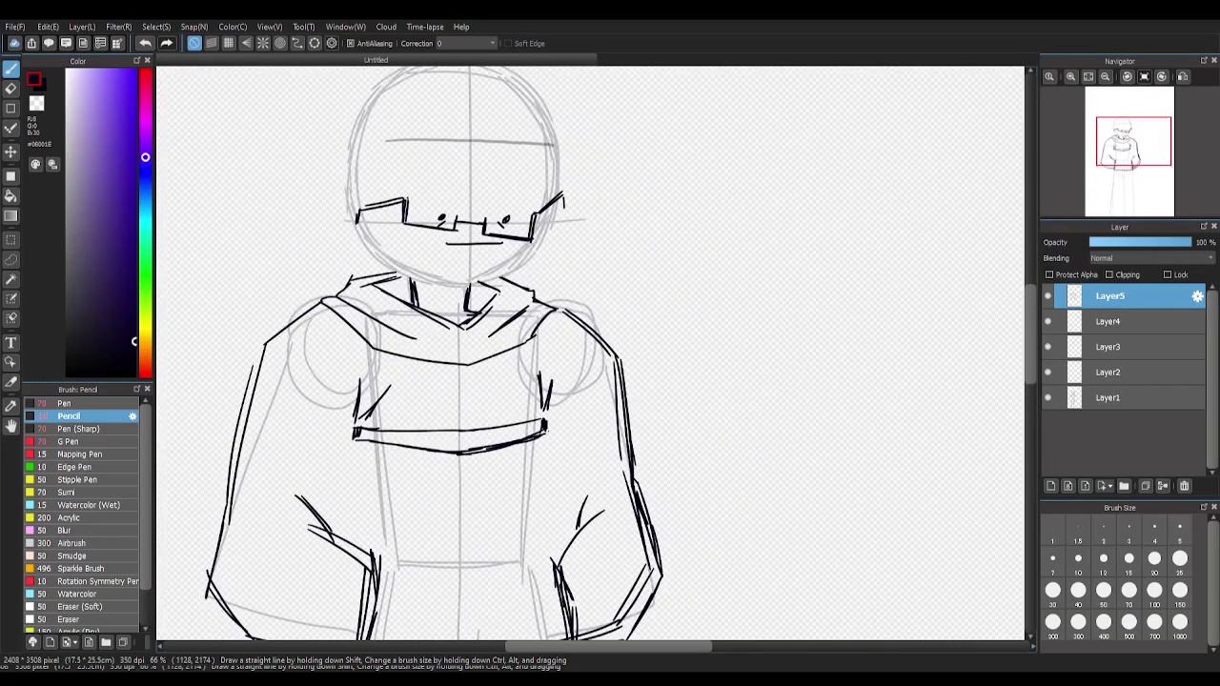
pyautogui.moveTo(477, 569); pyautogui.dragTo(551, 551)
pyautogui.moveTo(730, 441); pyautogui.dragTo(763, 366)
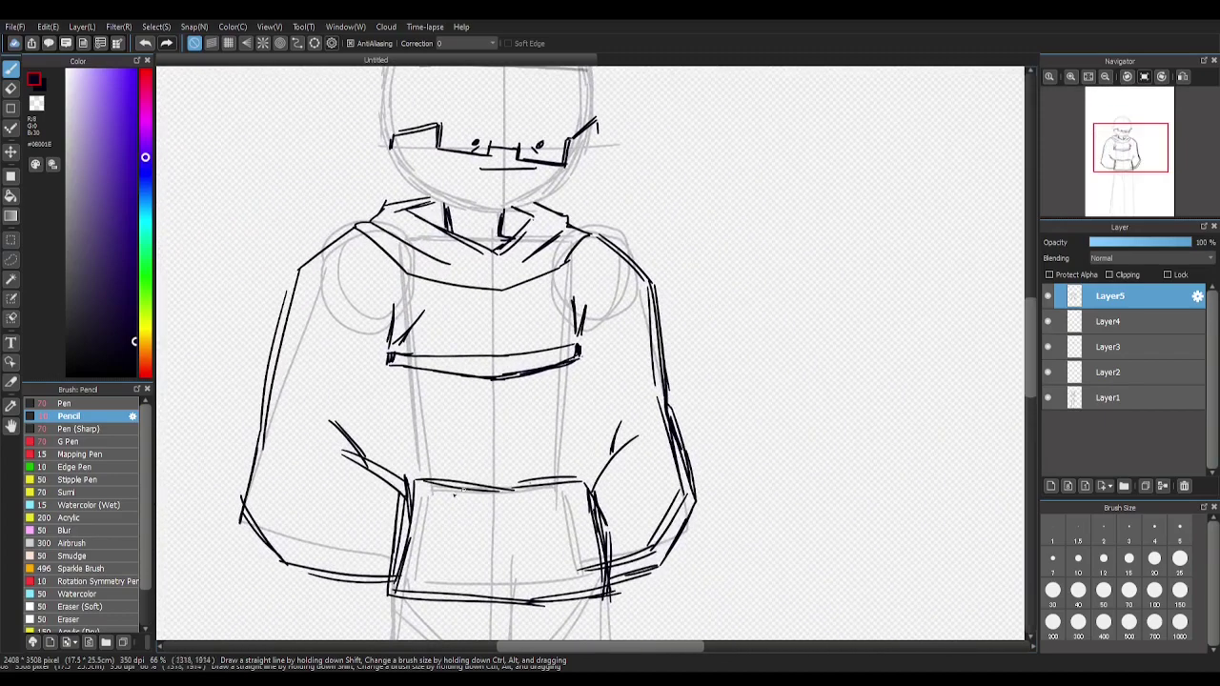
# Add extra lines along the sleeves' inner ends and another fold stroke at the left-hand elbow
pyautogui.moveTo(392, 488); pyautogui.dragTo(381, 582)
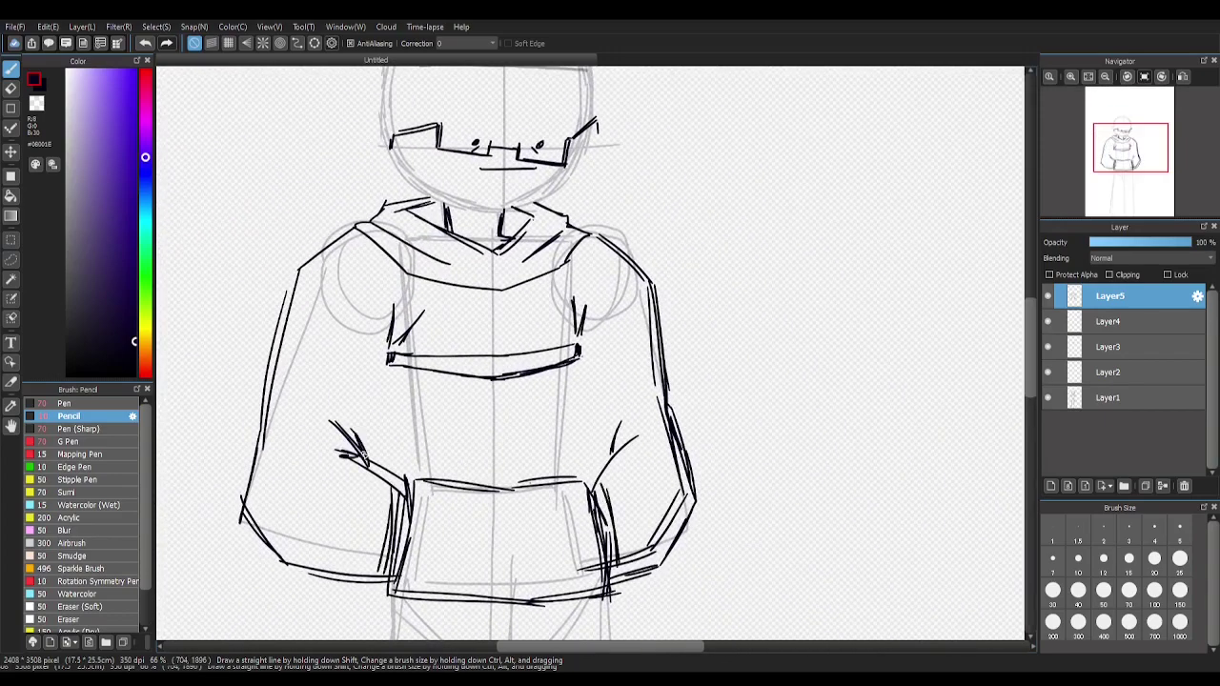
pyautogui.moveTo(335, 445); pyautogui.dragTo(368, 465)
pyautogui.moveTo(1128, 162)
pyautogui.mouseDown()
pyautogui.moveTo(1130, 176)
pyautogui.moveTo(1125, 155)
pyautogui.mouseUp()
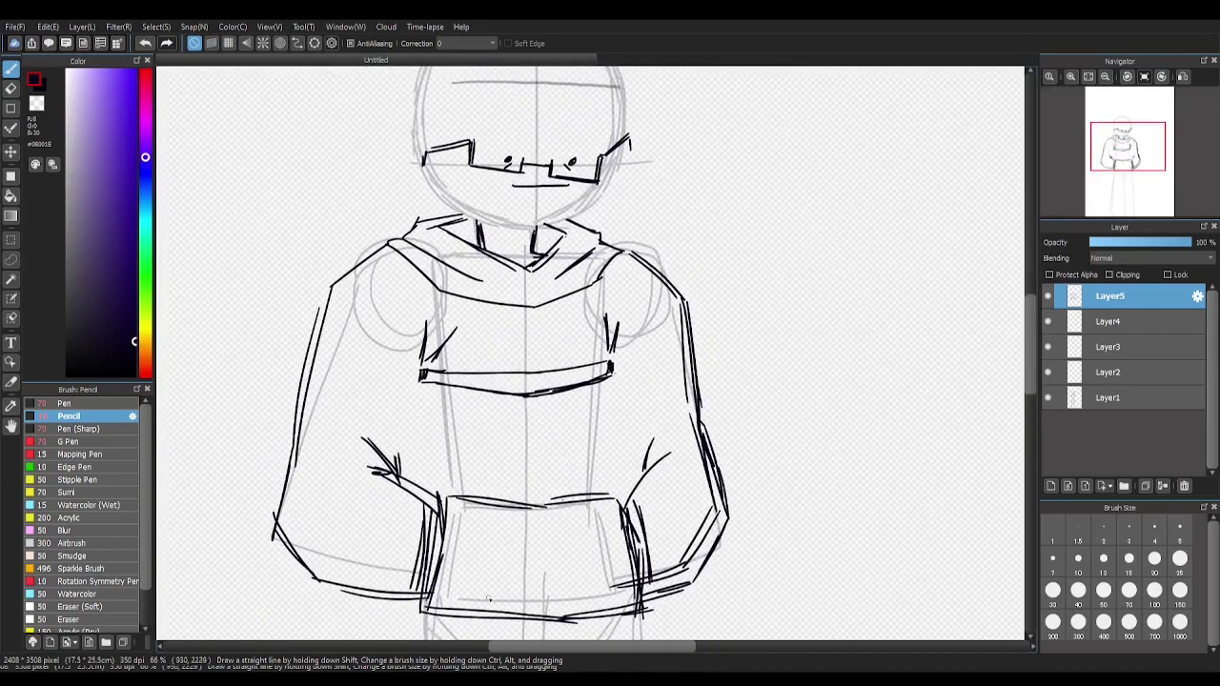
pyautogui.click(11, 259)
pyautogui.moveTo(671, 448)
pyautogui.mouseDown()
pyautogui.moveTo(420, 419)
pyautogui.moveTo(335, 447)
pyautogui.mouseUp()
pyautogui.hotkey('ctrl', 't')
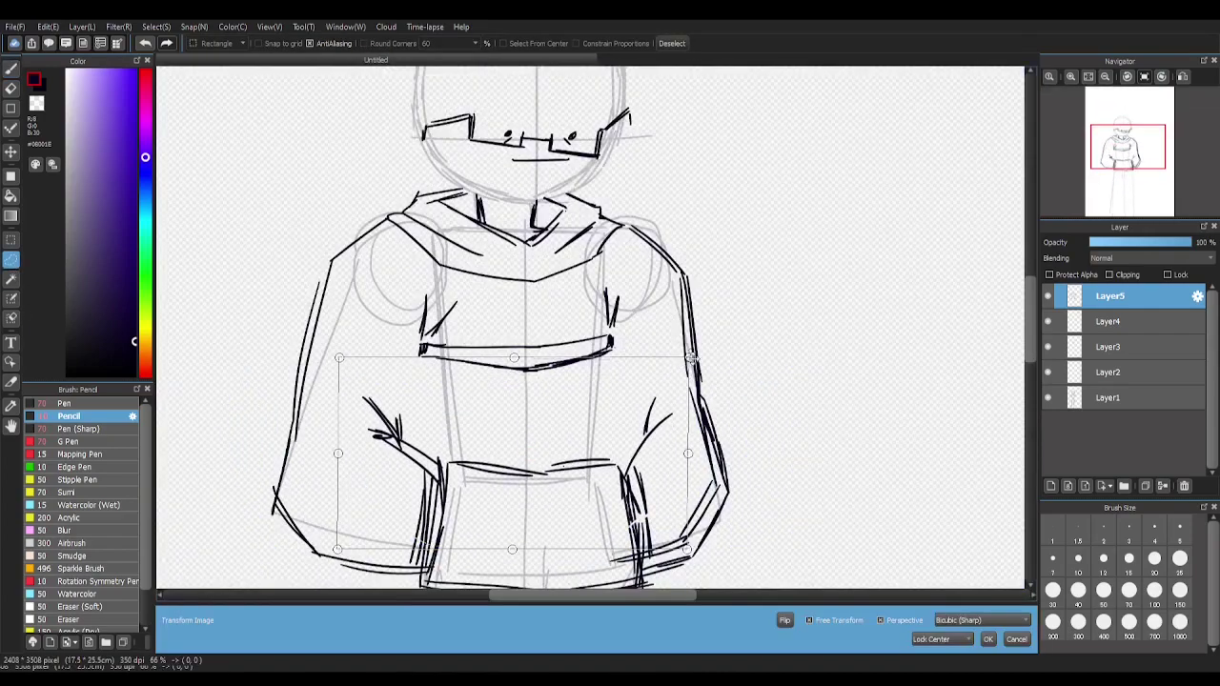
pyautogui.click(988, 638)
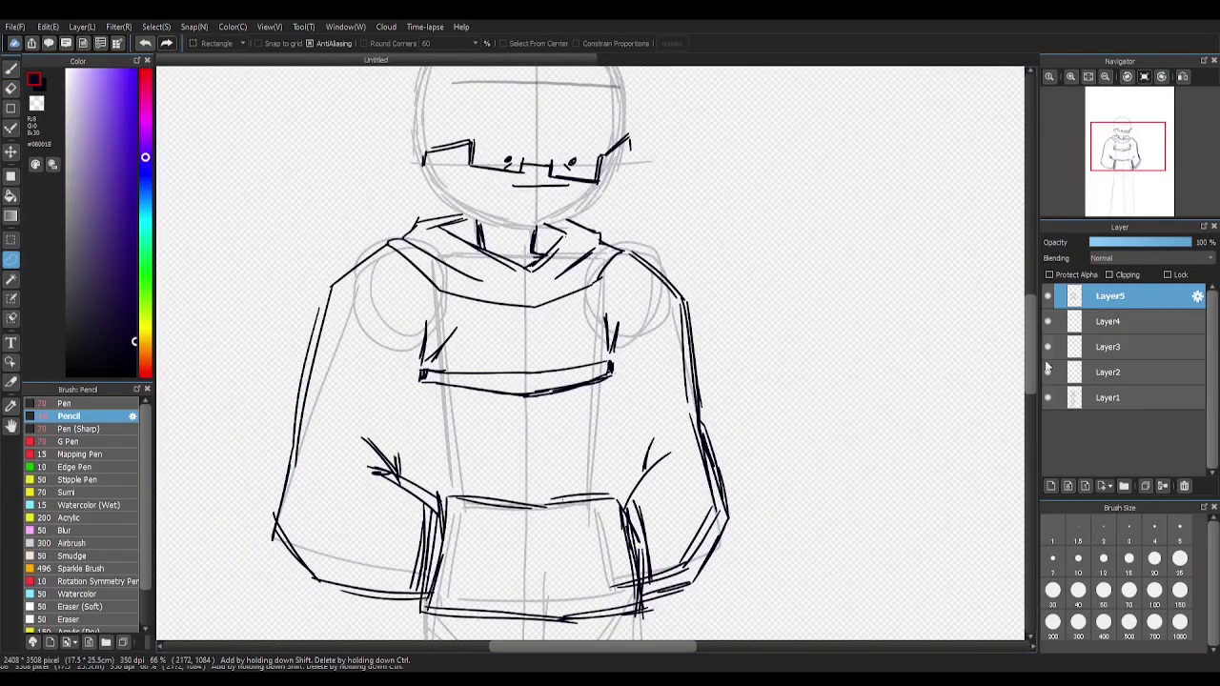
# Erase the strokes connecting the elbow folds to the sleeve ends on both arms
pyautogui.press('e')
pyautogui.moveTo(453, 500); pyautogui.dragTo(421, 479)
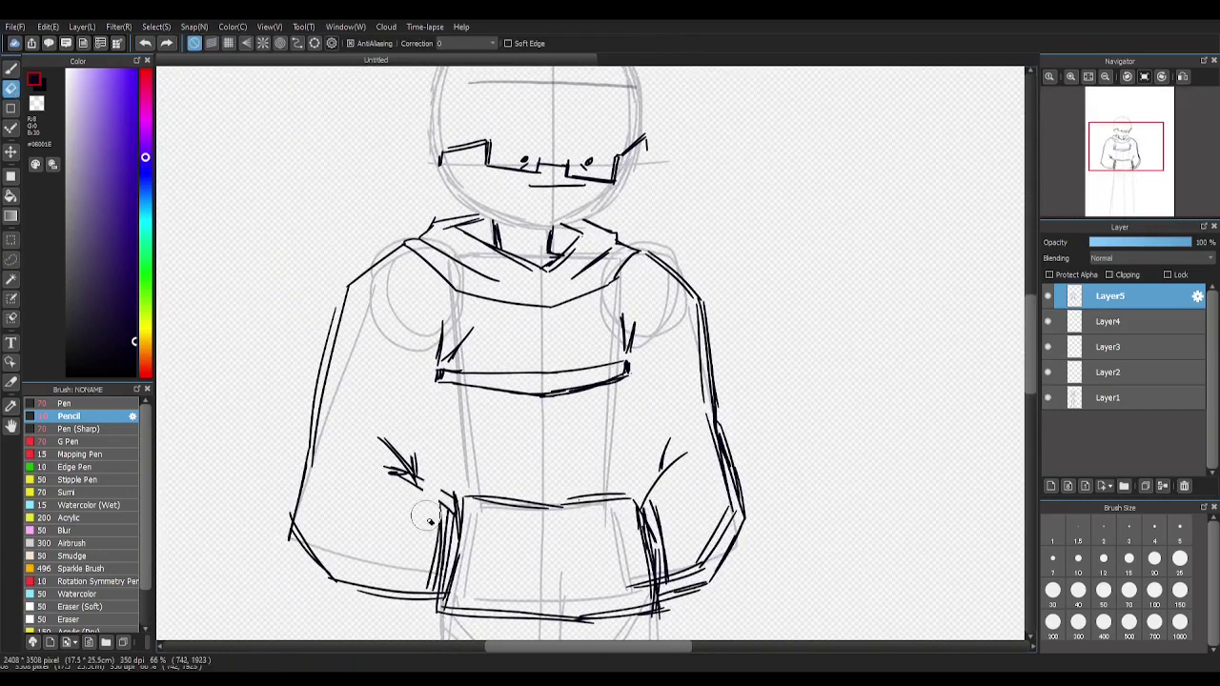
pyautogui.moveTo(667, 495); pyautogui.dragTo(652, 476)
# Sketch the V-shaped crotch lines of the trousers below the hoodie's hem
pyautogui.click(1104, 78)
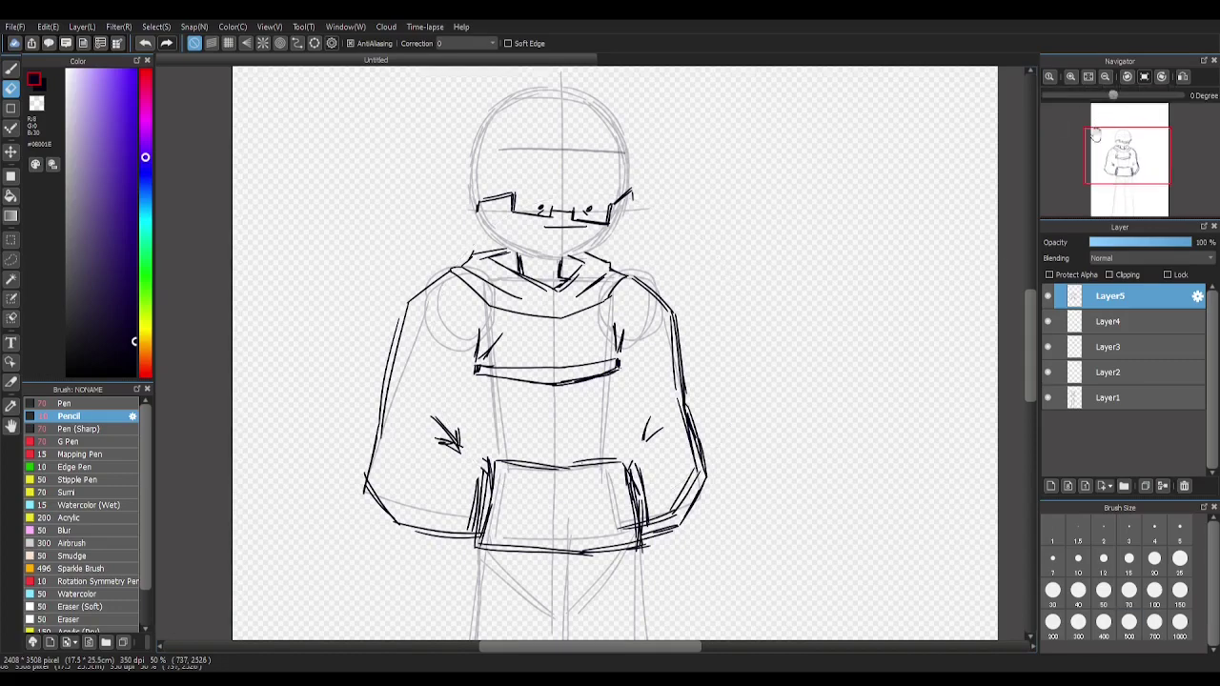
pyautogui.scroll(-5, 614, 352)
pyautogui.scroll(7, 614, 352)
pyautogui.scroll(-5, 562, 343)
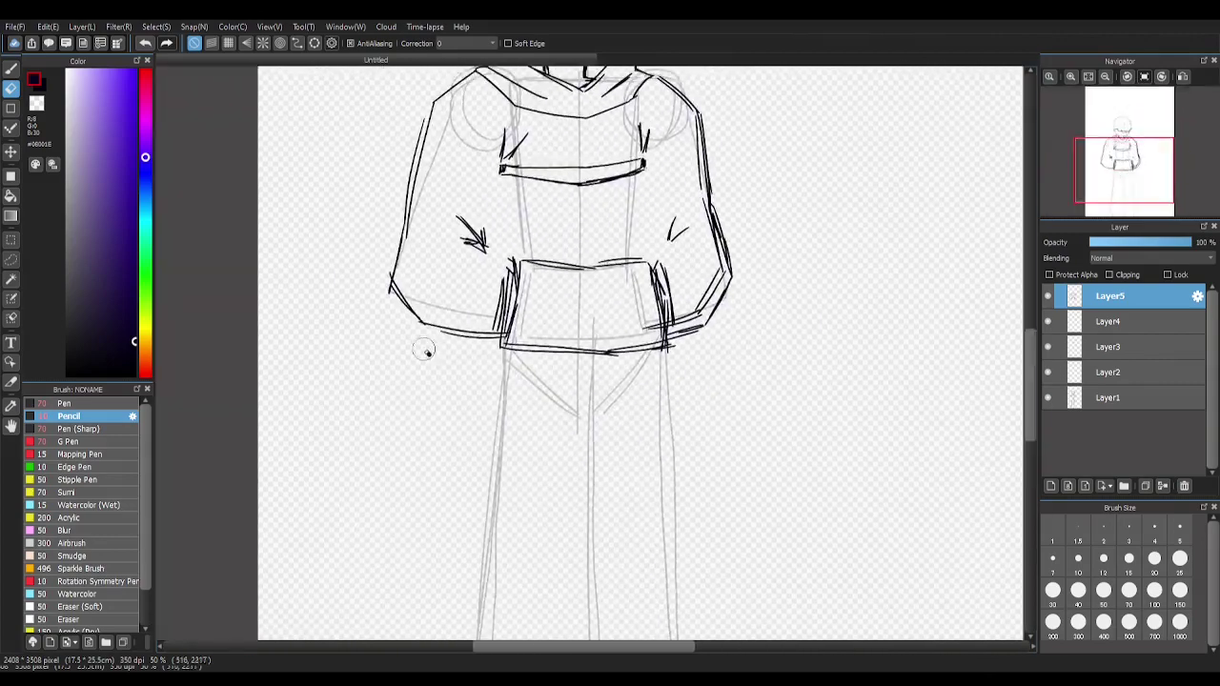
pyautogui.scroll(-1, 562, 343)
pyautogui.moveTo(579, 327); pyautogui.dragTo(545, 353)
pyautogui.moveTo(598, 288); pyautogui.dragTo(547, 351)
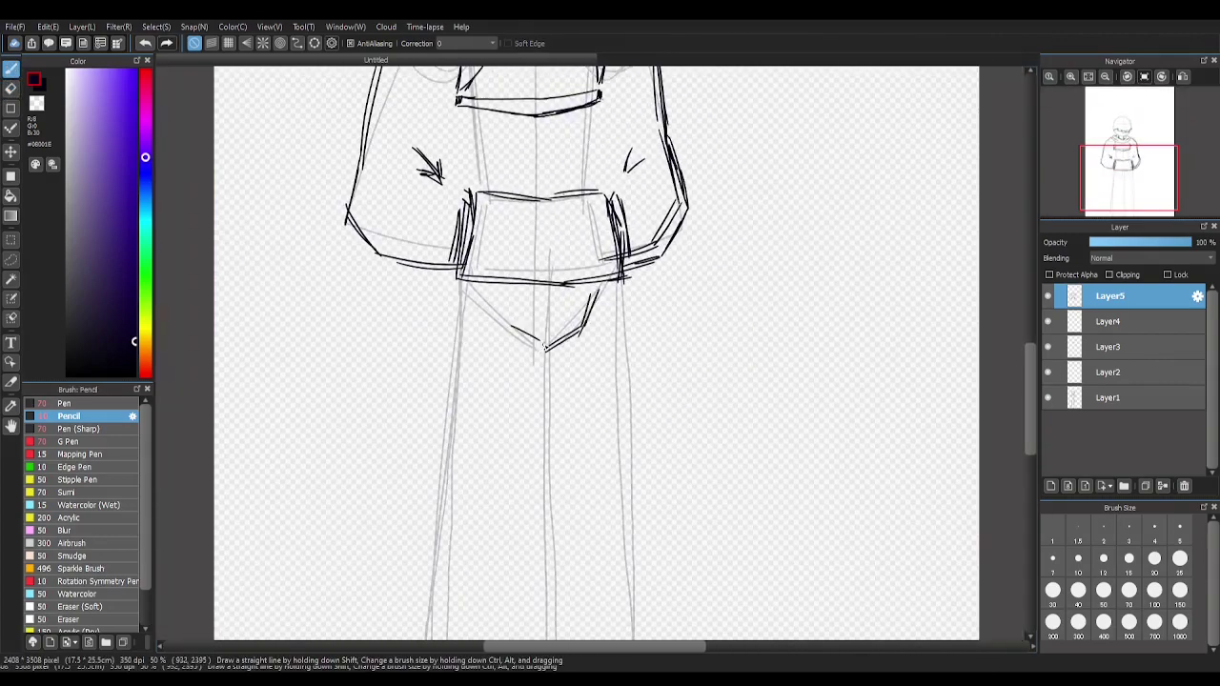
pyautogui.moveTo(494, 303); pyautogui.dragTo(531, 348)
# Sketch the outer thigh line of the left-hand trouser leg from the hem downward
pyautogui.scroll(-2, 533, 336)
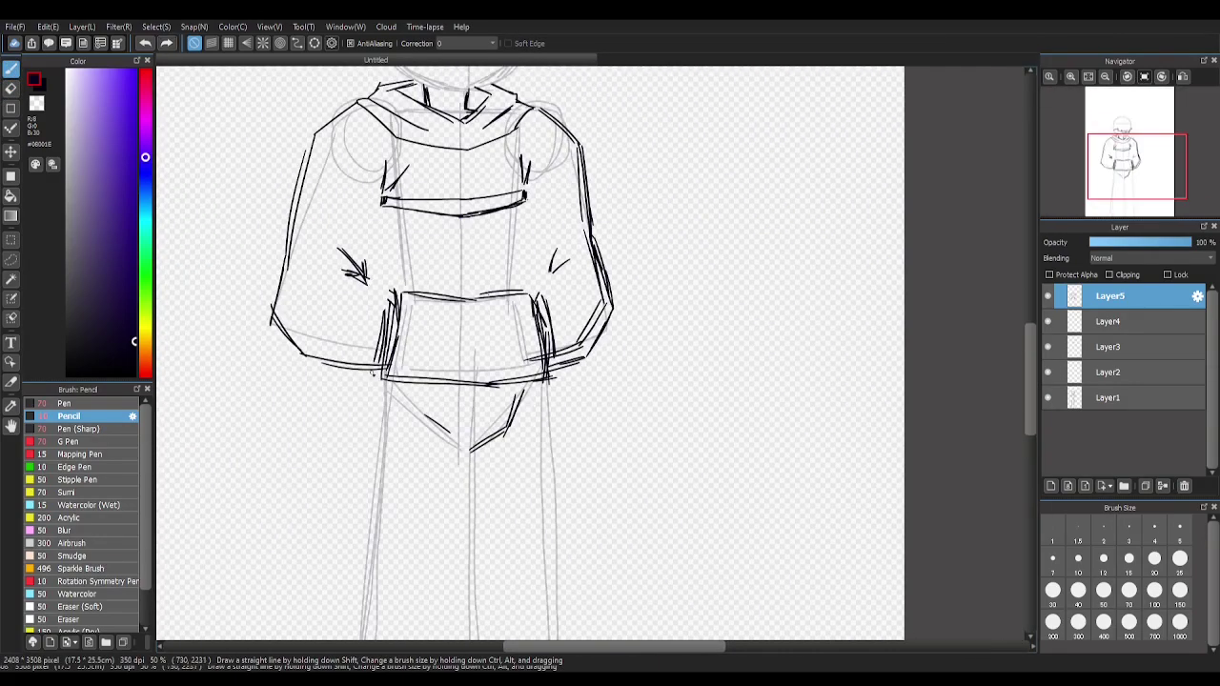
pyautogui.moveTo(377, 374); pyautogui.dragTo(362, 505)
pyautogui.moveTo(555, 455); pyautogui.dragTo(553, 376)
# Try a vertical height guide with end marks on a new layer beside the figure
pyautogui.scroll(-3, 559, 398)
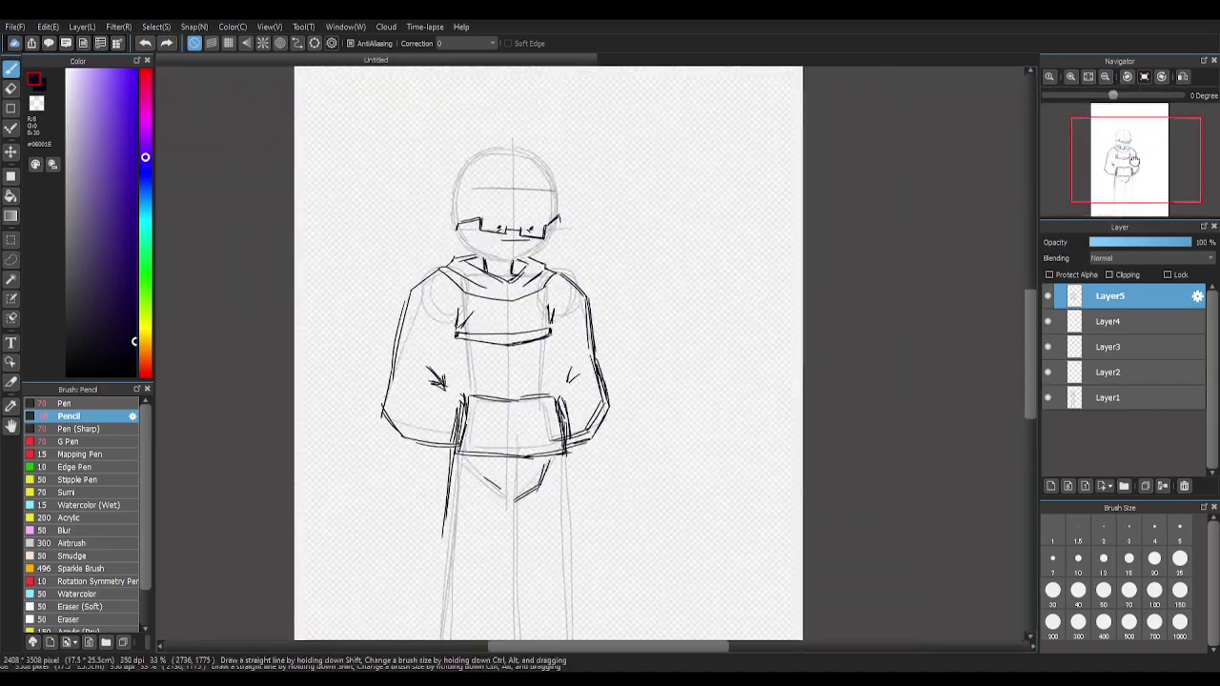
pyautogui.click(1050, 486)
pyautogui.moveTo(715, 140); pyautogui.dragTo(764, 140)
pyautogui.moveTo(753, 143); pyautogui.dragTo(751, 439)
pyautogui.scroll(-2, 745, 491)
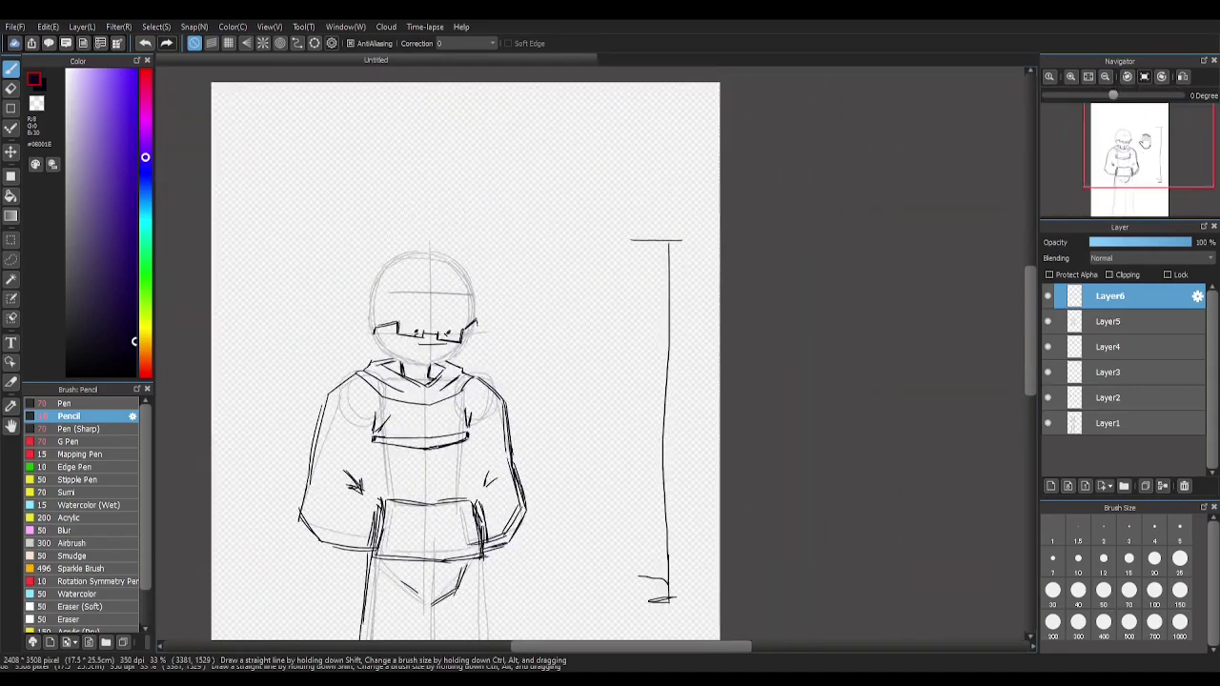
pyautogui.hotkey('ctrl', 'v')
pyautogui.moveTo(702, 267); pyautogui.dragTo(689, 548)
pyautogui.press('Escape')
pyautogui.hotkey('ctrl', 'z')
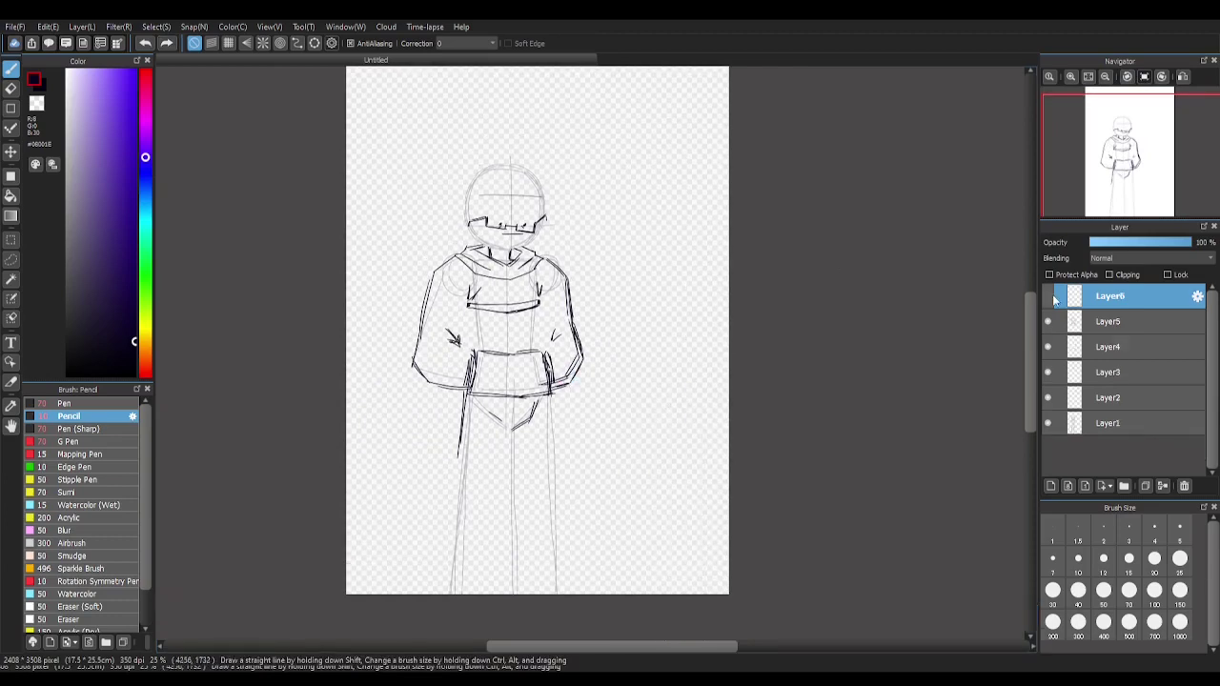
pyautogui.hotkey('ctrl', 'z')
# Sketch the remaining outer and inner outlines of both baggy trouser legs down to the canvas edge
pyautogui.moveTo(450, 522); pyautogui.dragTo(444, 592)
pyautogui.moveTo(558, 392); pyautogui.dragTo(552, 492)
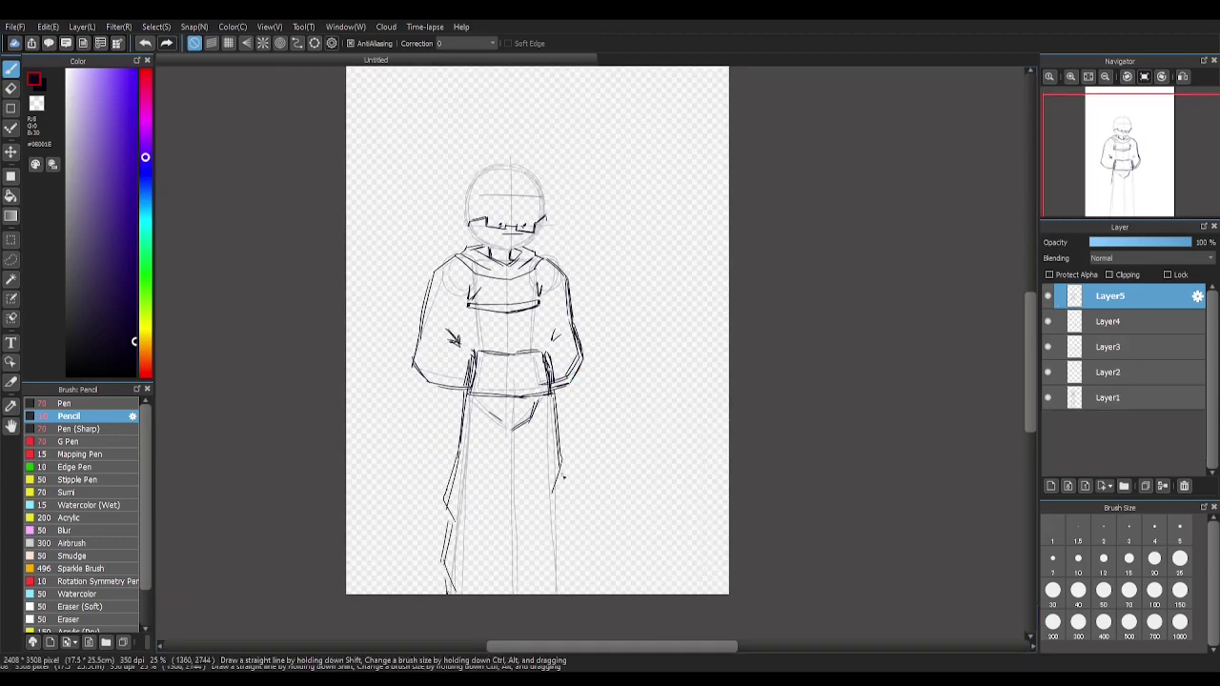
pyautogui.moveTo(511, 606); pyautogui.dragTo(523, 517)
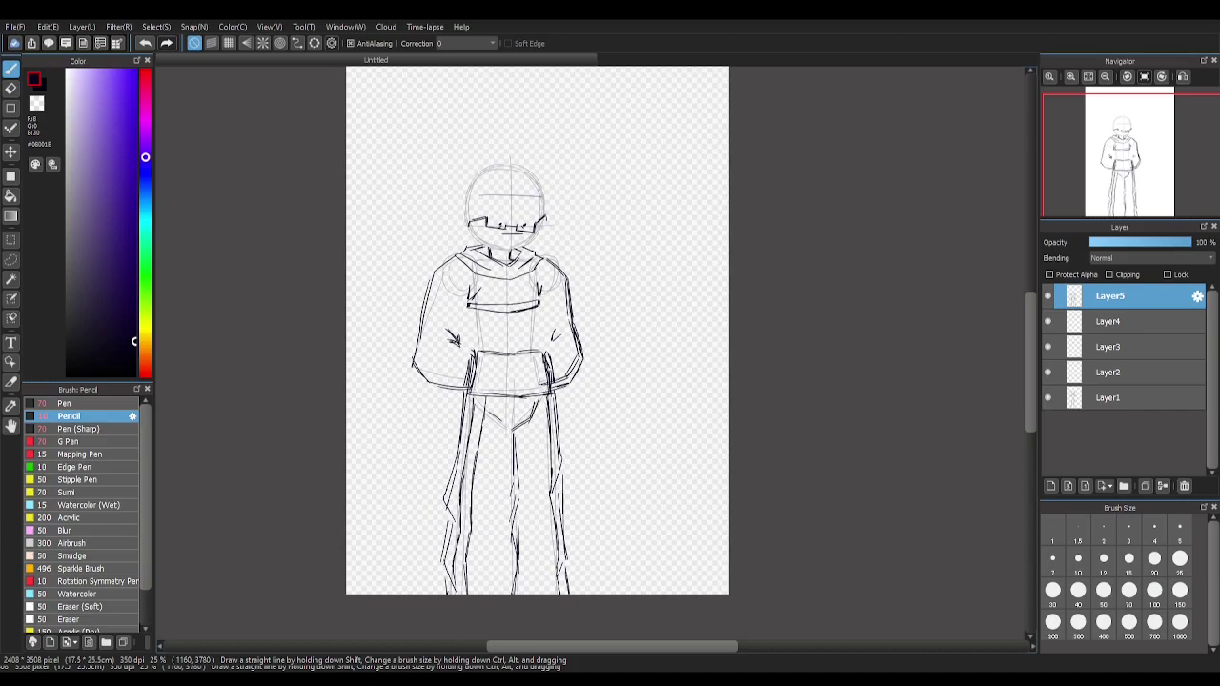
# Compare the figure with the clothing layer hidden and shown, and add a new layer above it
pyautogui.scroll(1, 1113, 127)
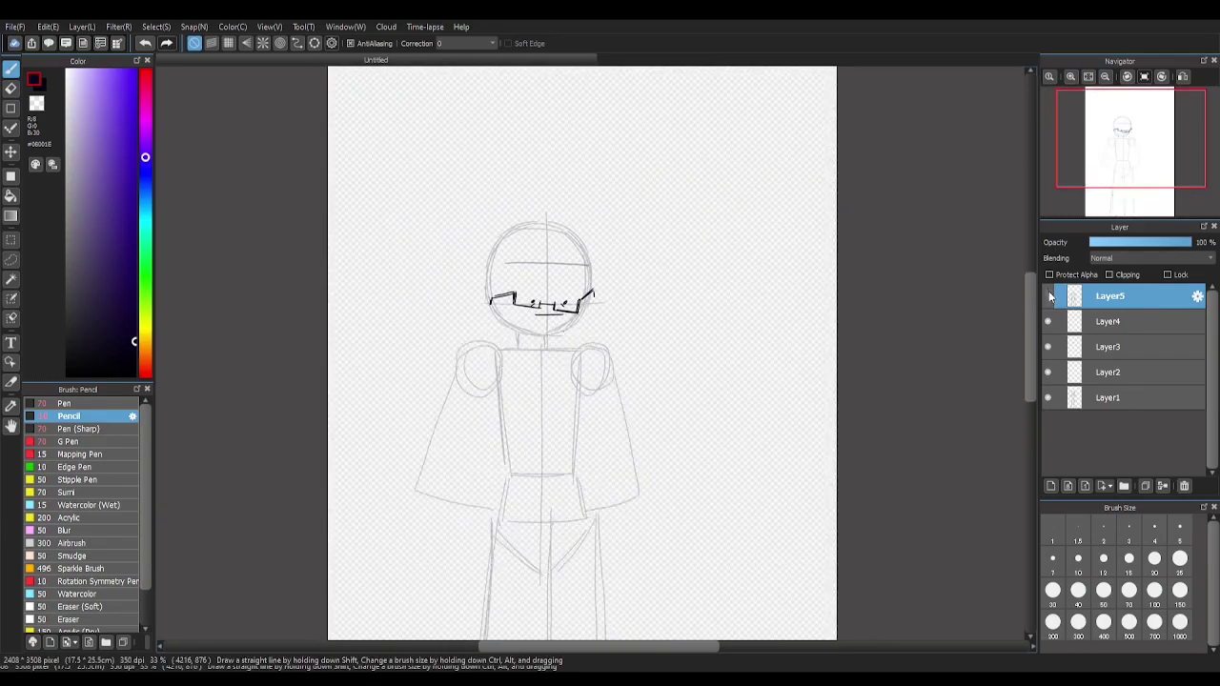
pyautogui.scroll(1, 1113, 127)
pyautogui.hotkey('ctrl', 'shift', 'n')
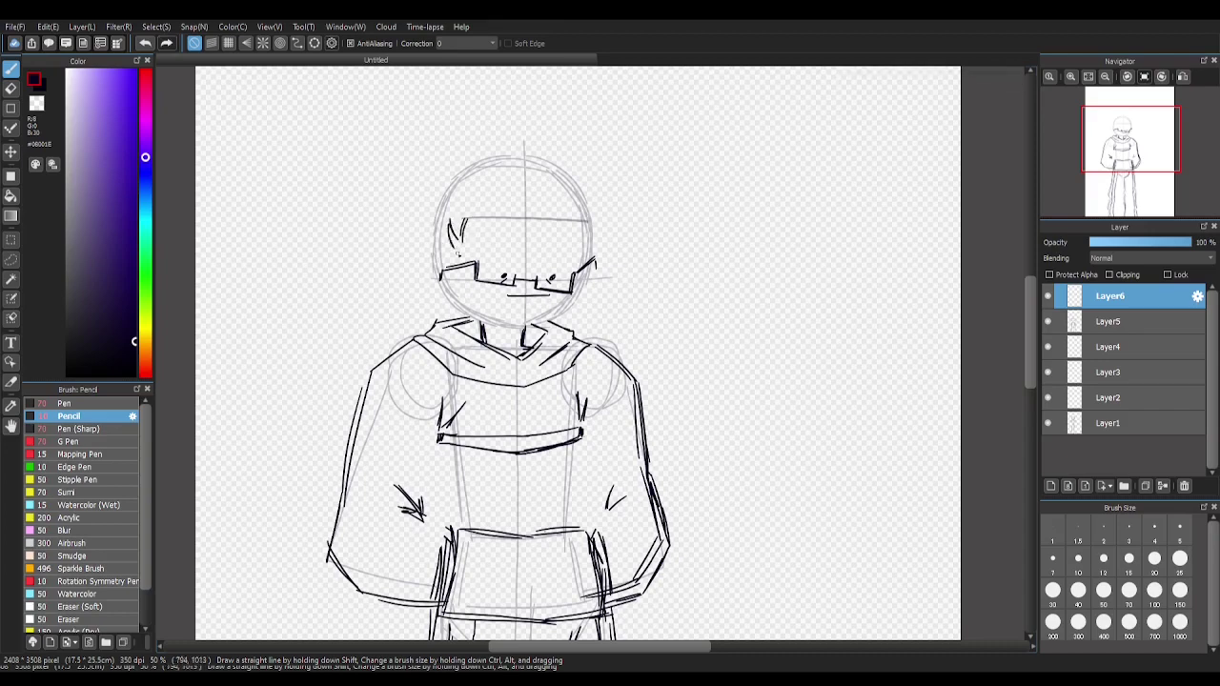
# Sketch the side lock by the right-hand temple and a straight hairline with short hatch ticks across the forehead
pyautogui.moveTo(585, 227); pyautogui.dragTo(592, 258)
pyautogui.scroll(2, 571, 267)
pyautogui.hotkey('ctrl', 'Left')
pyautogui.moveTo(664, 359); pyautogui.dragTo(696, 122)
pyautogui.hotkey('ctrl', 'Right')
pyautogui.moveTo(412, 273); pyautogui.dragTo(580, 279)
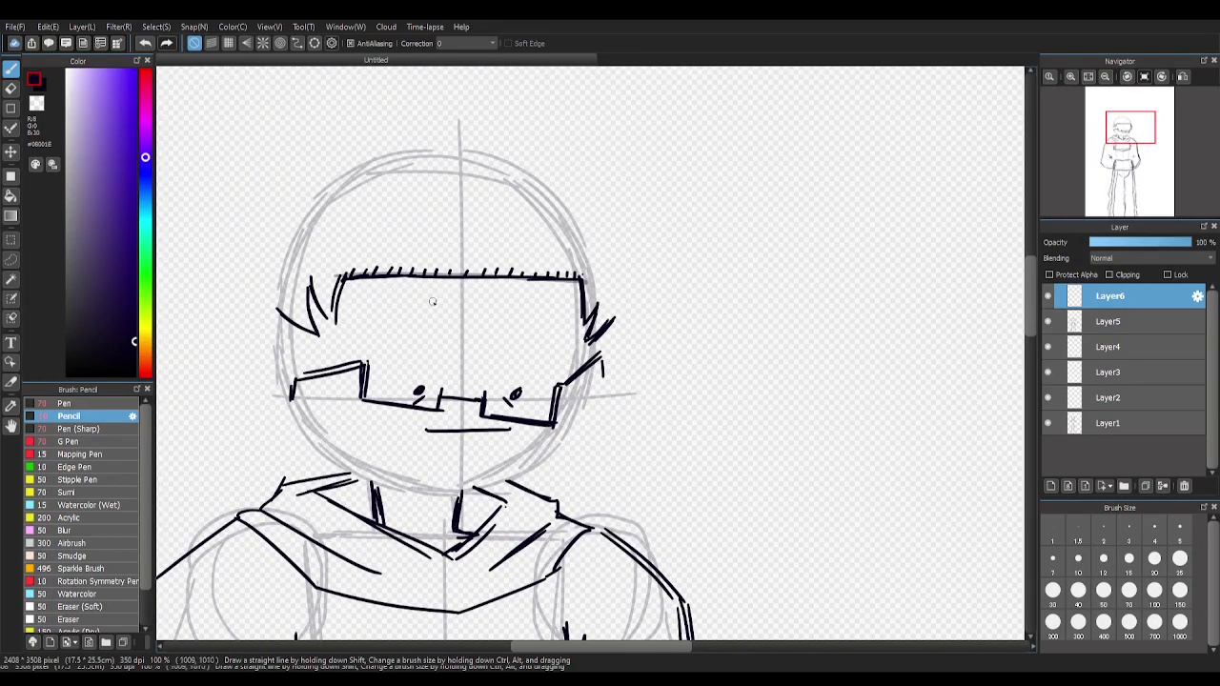
# Sketch pointed fringe strands hanging from the hairline and erase the hairline segment between two of them
pyautogui.moveTo(461, 276)
pyautogui.mouseDown()
pyautogui.moveTo(425, 353)
pyautogui.moveTo(400, 322)
pyautogui.moveTo(387, 341)
pyautogui.moveTo(384, 277)
pyautogui.mouseUp()
pyautogui.moveTo(539, 282)
pyautogui.mouseDown()
pyautogui.moveTo(547, 324)
pyautogui.moveTo(557, 335)
pyautogui.moveTo(561, 326)
pyautogui.mouseUp()
pyautogui.hotkey('ctrl', 'z')
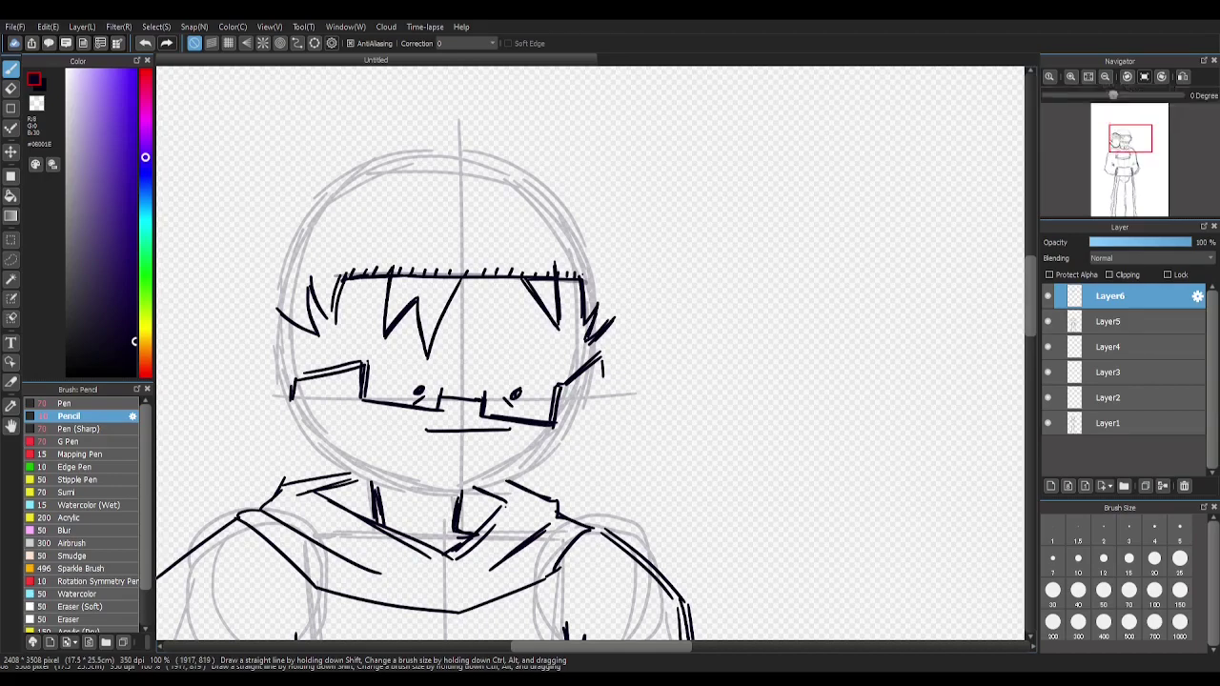
pyautogui.press('e')
pyautogui.moveTo(405, 276)
pyautogui.mouseDown()
pyautogui.moveTo(458, 274)
pyautogui.moveTo(383, 291)
pyautogui.mouseUp()
pyautogui.scroll(-3, 455, 323)
pyautogui.scroll(2, 304, 289)
pyautogui.press('b')
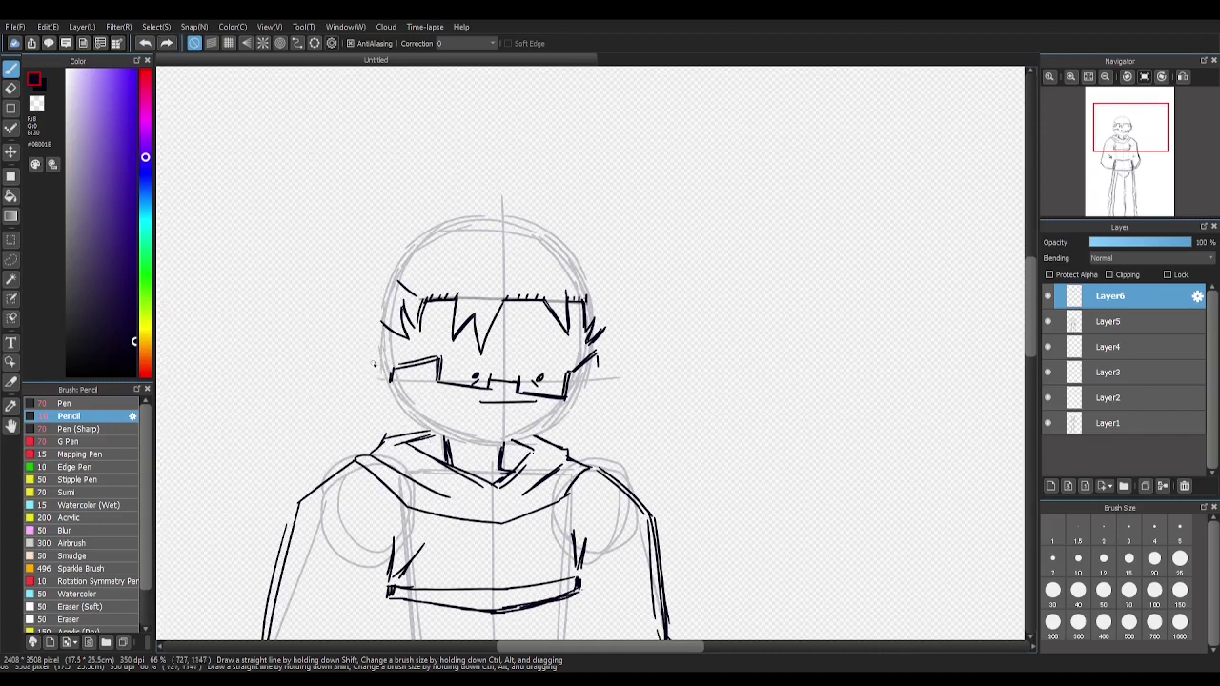
# Sketch spiky hair tufts sticking out on both sides of the head guide
pyautogui.moveTo(377, 368)
pyautogui.mouseDown()
pyautogui.moveTo(366, 353)
pyautogui.moveTo(369, 376)
pyautogui.mouseUp()
pyautogui.hotkey('ctrl', 'z')
pyautogui.hotkey('ctrl', 'z')
pyautogui.hotkey('ctrl', 'z')
pyautogui.moveTo(371, 329); pyautogui.dragTo(368, 291)
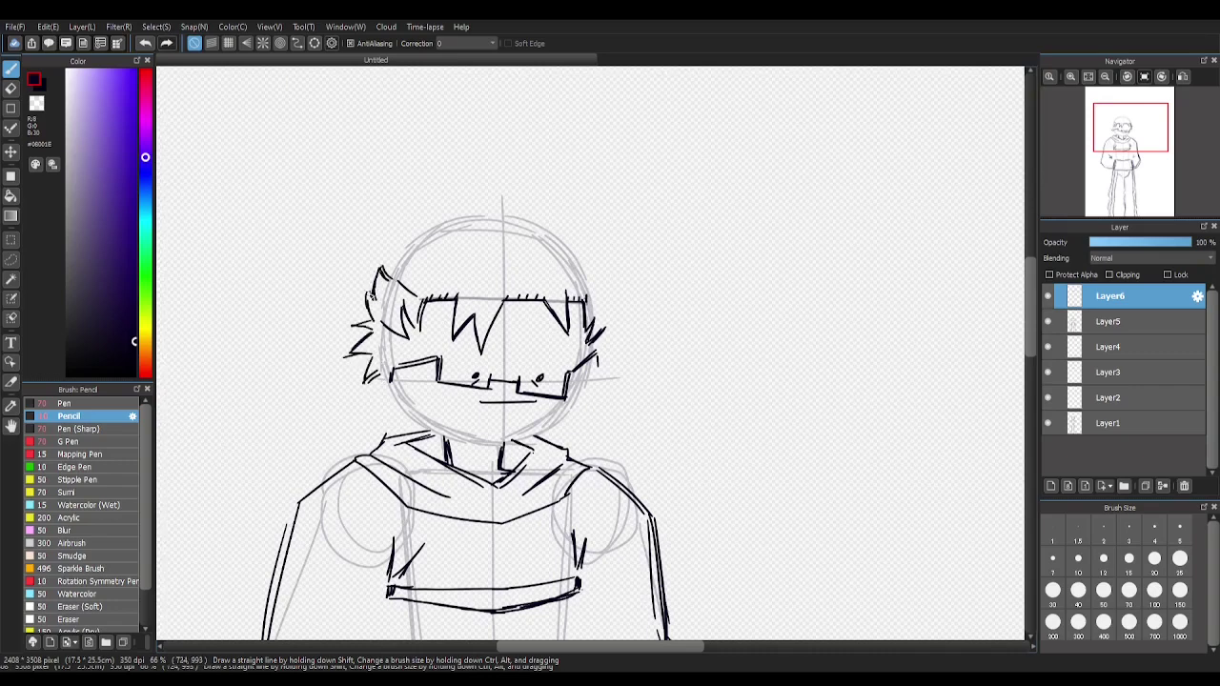
pyautogui.moveTo(592, 276); pyautogui.dragTo(602, 305)
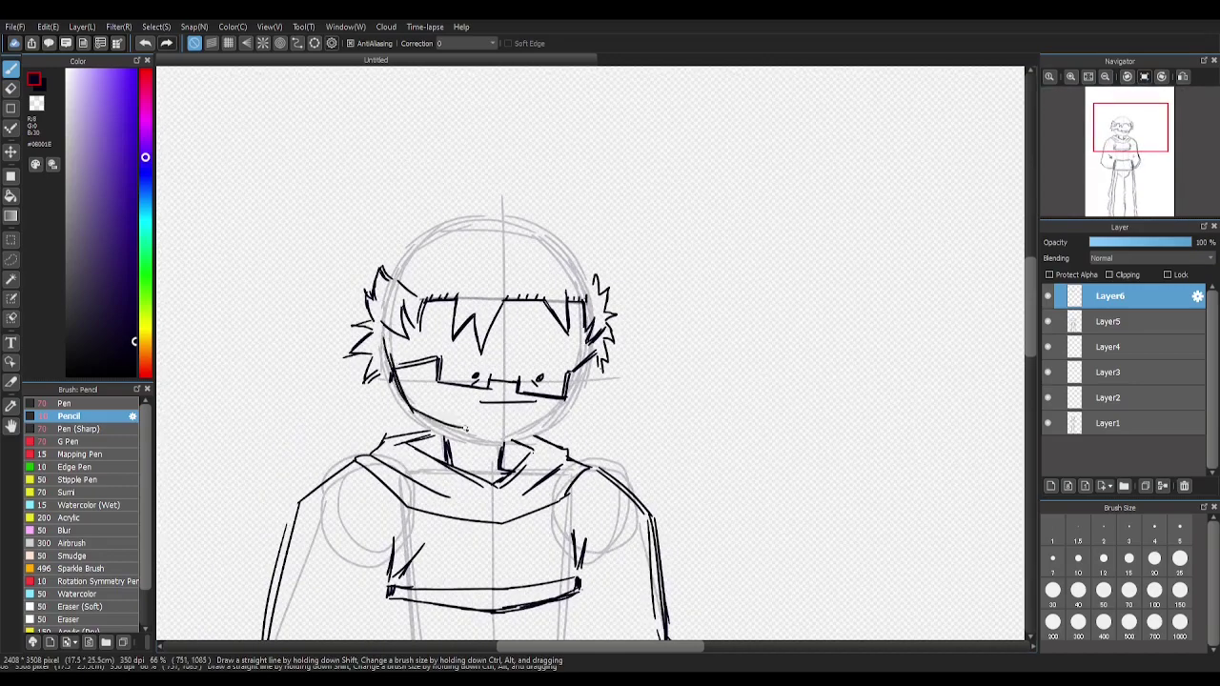
# Sketch the spiky top of the hair above the head guide and join it to the right-hand side tufts
pyautogui.scroll(3, 391, 372)
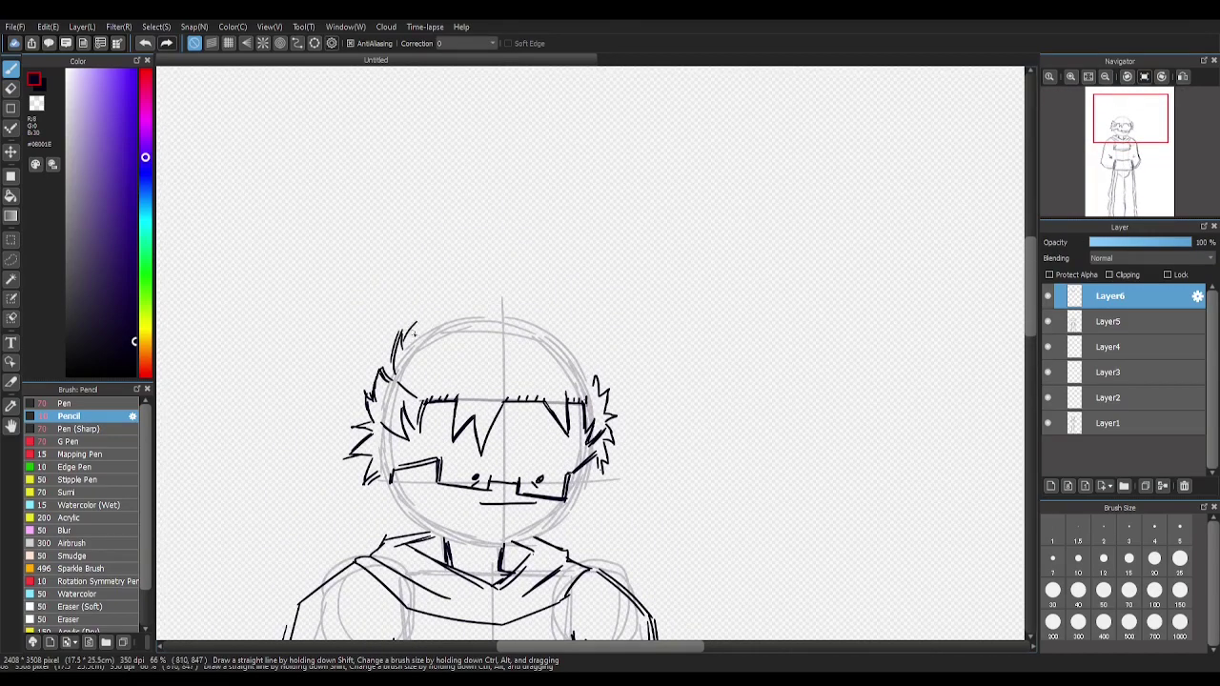
pyautogui.hotkey('ctrl', 'z')
pyautogui.moveTo(398, 366)
pyautogui.mouseDown()
pyautogui.moveTo(409, 320)
pyautogui.moveTo(465, 307)
pyautogui.moveTo(391, 327)
pyautogui.moveTo(448, 295)
pyautogui.moveTo(549, 287)
pyautogui.mouseUp()
pyautogui.hotkey('ctrl', 'z')
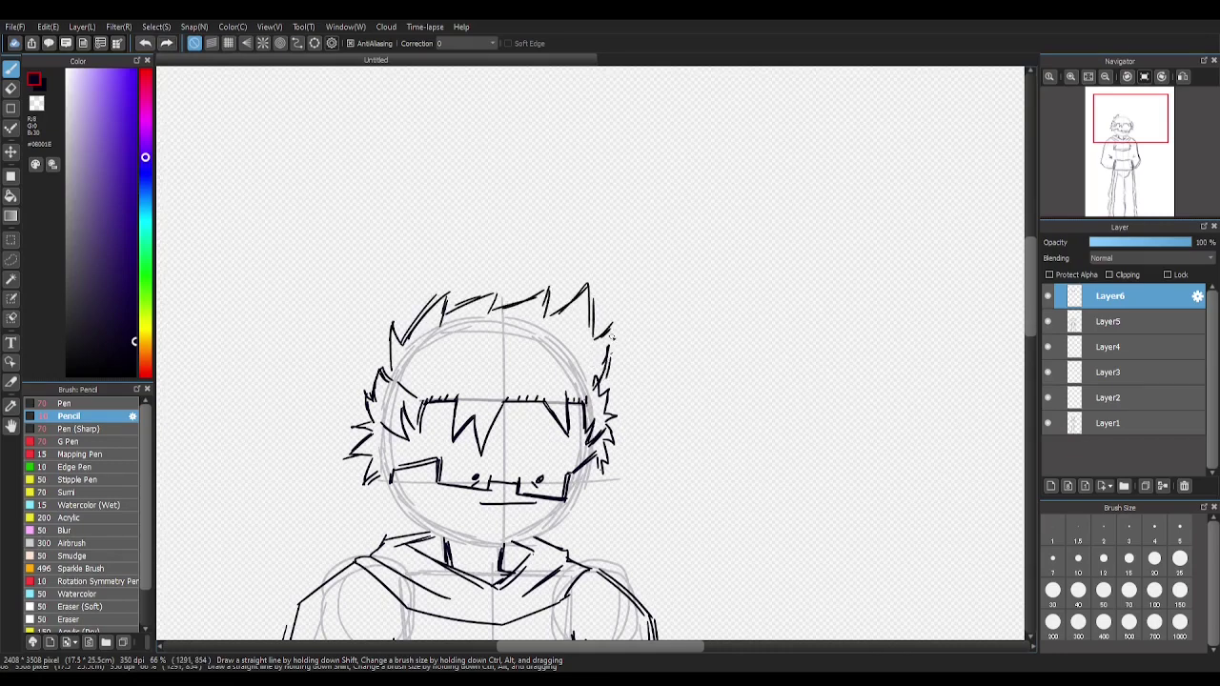
pyautogui.moveTo(612, 335); pyautogui.dragTo(606, 393)
pyautogui.moveTo(606, 393)
pyautogui.mouseDown()
pyautogui.moveTo(415, 155)
pyautogui.moveTo(555, 335)
pyautogui.mouseUp()
pyautogui.hotkey('ctrl', 'z')
pyautogui.moveTo(570, 286); pyautogui.dragTo(551, 335)
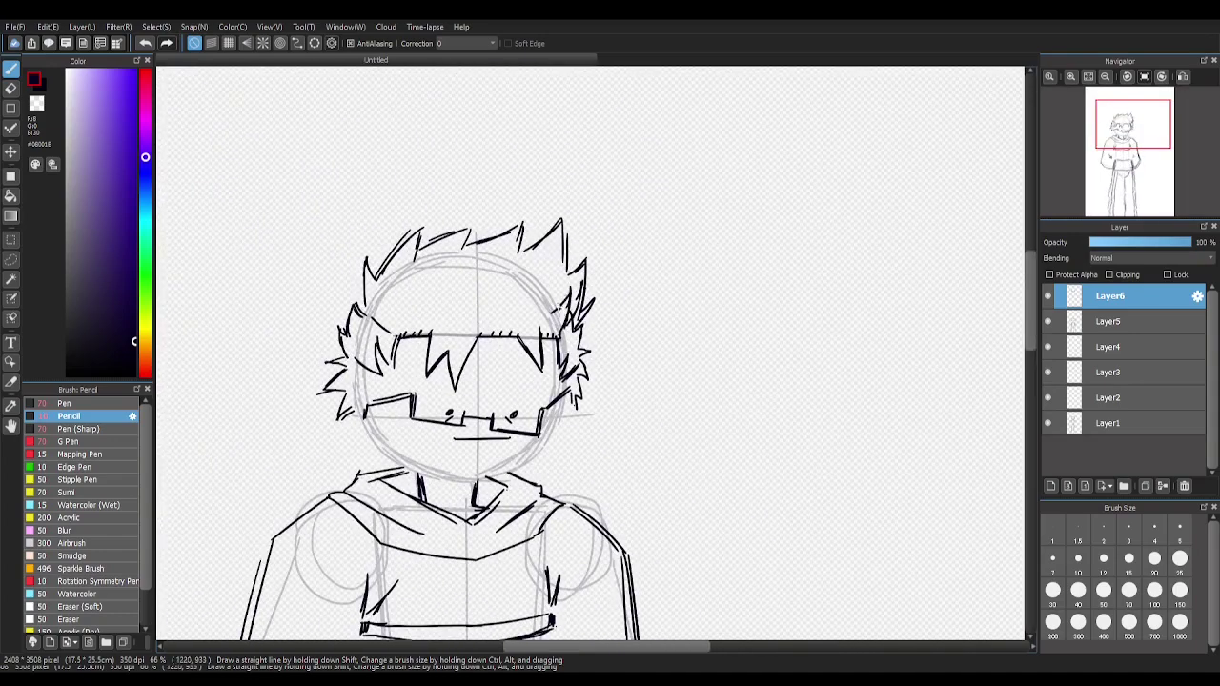
# Erase the upper tufts on the head's left-hand side and redraw them as smaller stacked spikes
pyautogui.press('e')
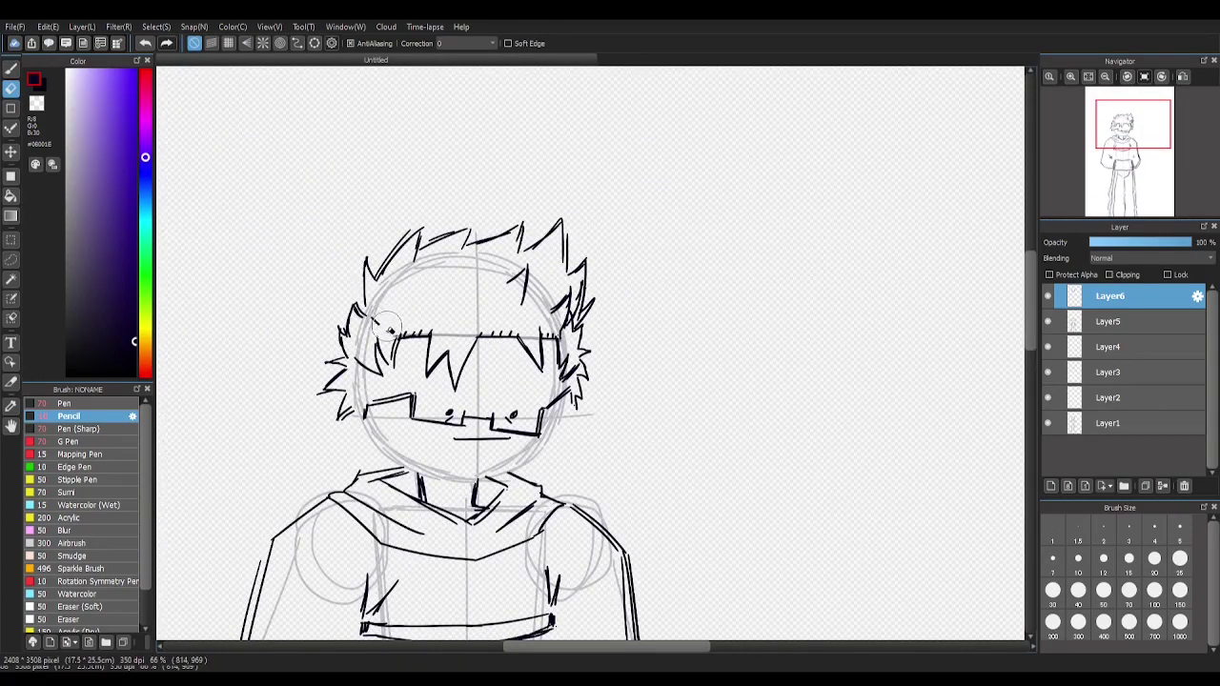
pyautogui.moveTo(348, 324); pyautogui.dragTo(345, 362)
pyautogui.press('b')
pyautogui.moveTo(364, 301); pyautogui.dragTo(324, 341)
pyautogui.moveTo(349, 339); pyautogui.dragTo(326, 357)
pyautogui.moveTo(365, 298); pyautogui.dragTo(362, 316)
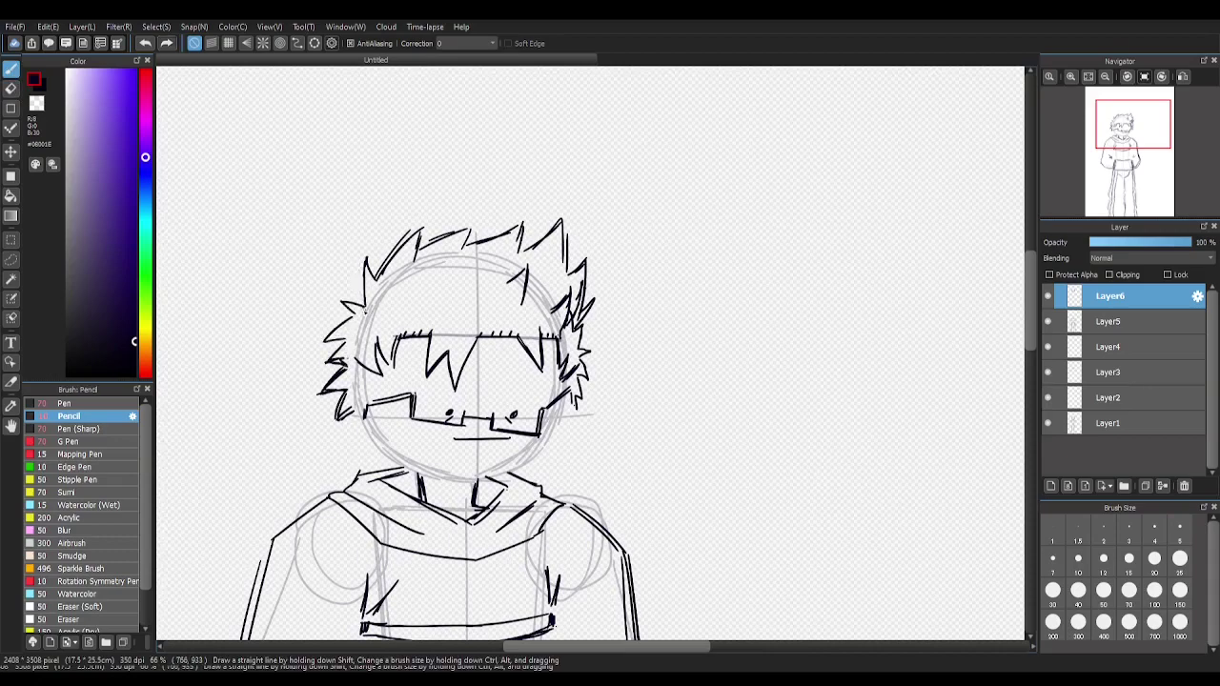
# Thicken the spikes along the top of the hair with doubled strokes from one side to the other
pyautogui.moveTo(370, 255); pyautogui.dragTo(360, 314)
pyautogui.moveTo(385, 265)
pyautogui.mouseDown()
pyautogui.moveTo(431, 223)
pyautogui.moveTo(463, 225)
pyautogui.mouseUp()
pyautogui.moveTo(431, 251); pyautogui.dragTo(488, 223)
pyautogui.scroll(2, 529, 238)
pyautogui.moveTo(570, 212); pyautogui.dragTo(526, 261)
pyautogui.scroll(-2, 644, 290)
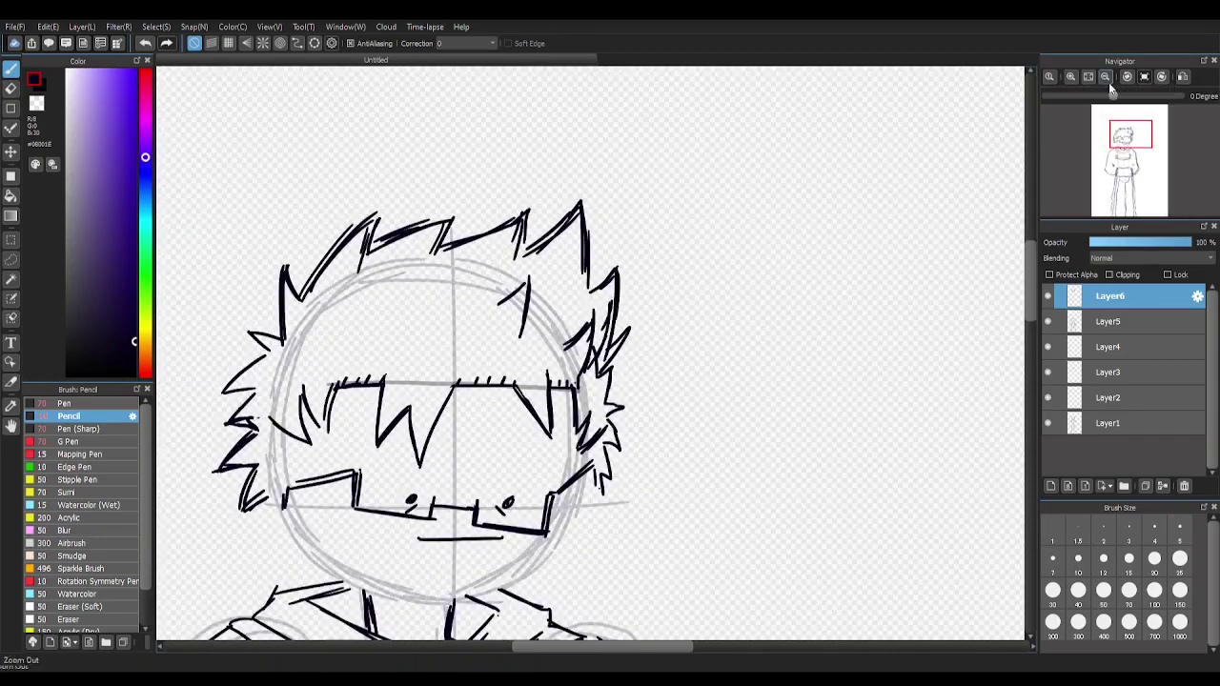
pyautogui.moveTo(1107, 138); pyautogui.dragTo(1111, 144)
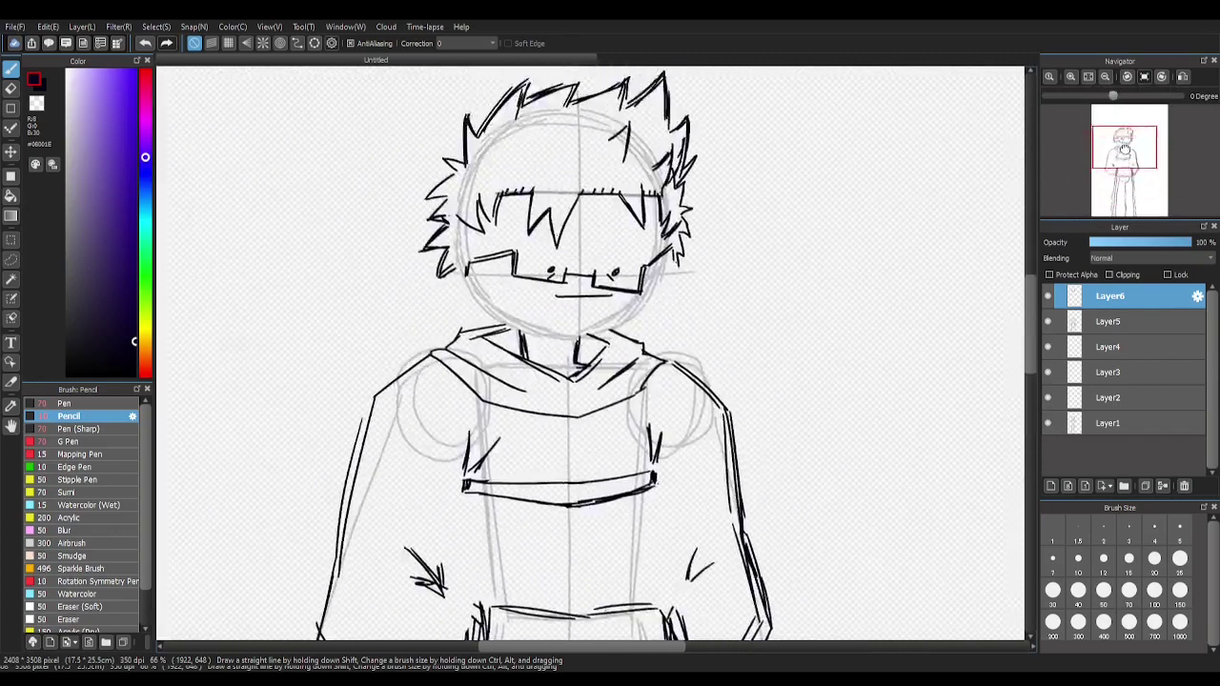
pyautogui.scroll(2, 476, 485)
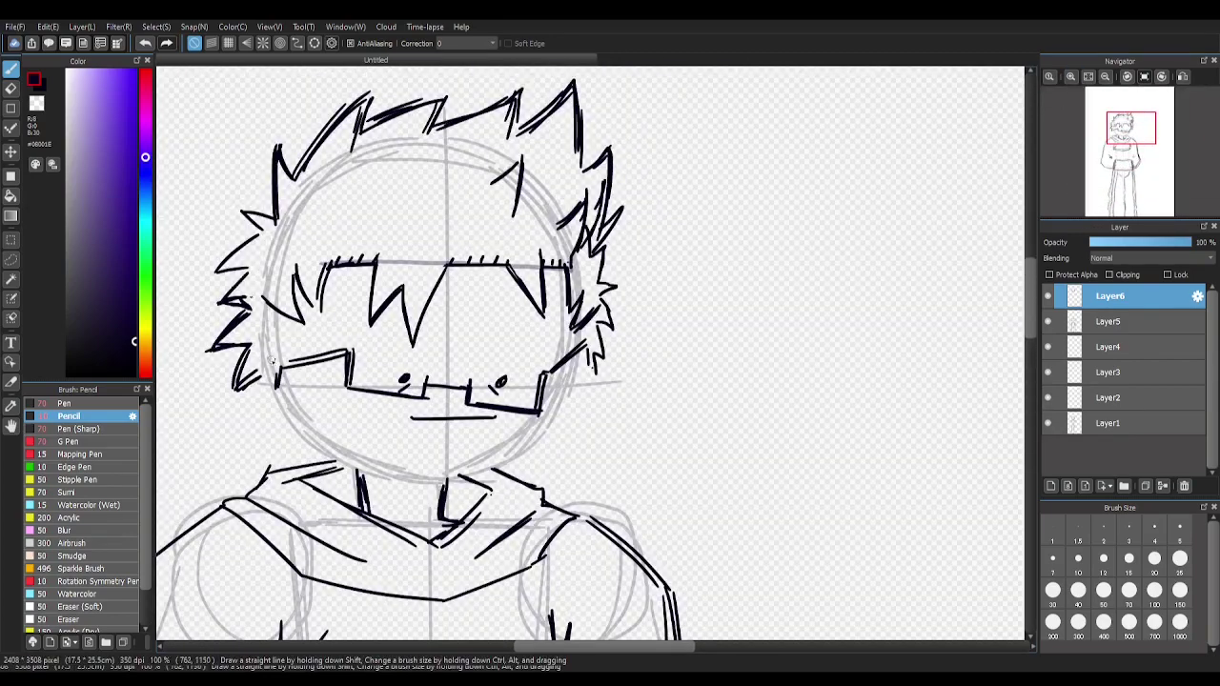
# Add a new layer and outline the chin, jaw and cheeks along the lower half of the head guide
pyautogui.click(1050, 486)
pyautogui.moveTo(329, 456)
pyautogui.mouseDown()
pyautogui.moveTo(524, 446)
pyautogui.moveTo(545, 432)
pyautogui.mouseUp()
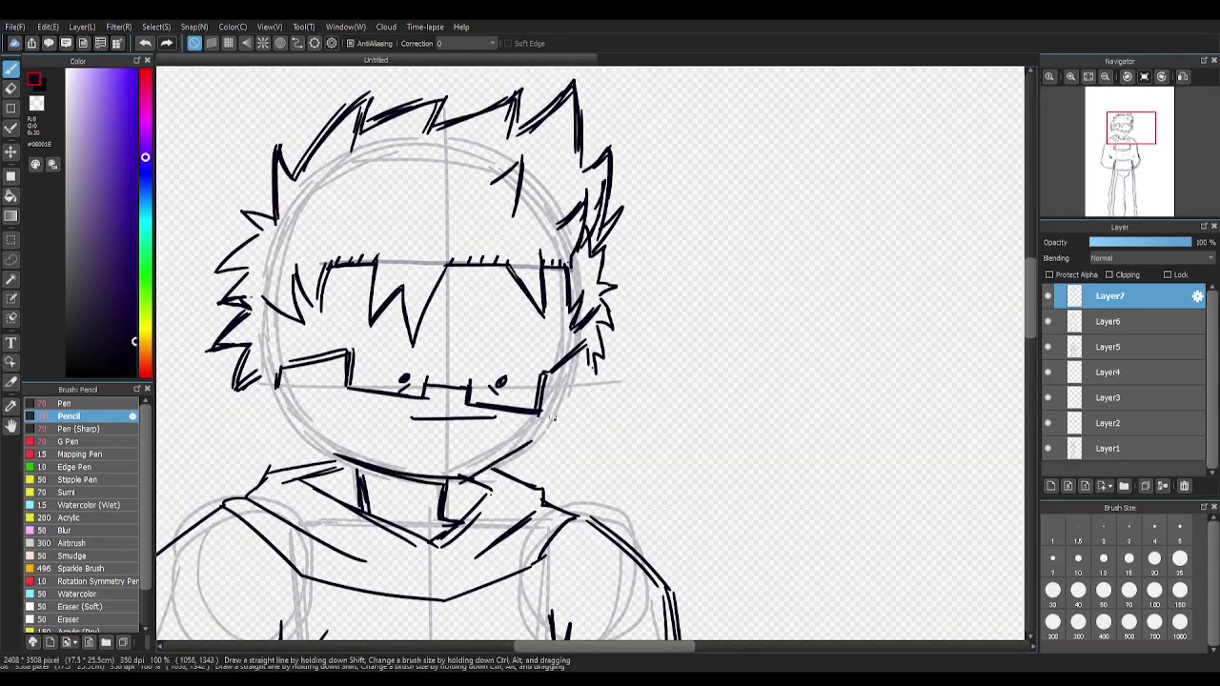
pyautogui.moveTo(472, 476); pyautogui.dragTo(574, 358)
pyautogui.hotkey('ctrl', 'z')
pyautogui.moveTo(531, 441); pyautogui.dragTo(580, 322)
pyautogui.moveTo(277, 347); pyautogui.dragTo(279, 359)
pyautogui.moveTo(333, 458); pyautogui.dragTo(277, 375)
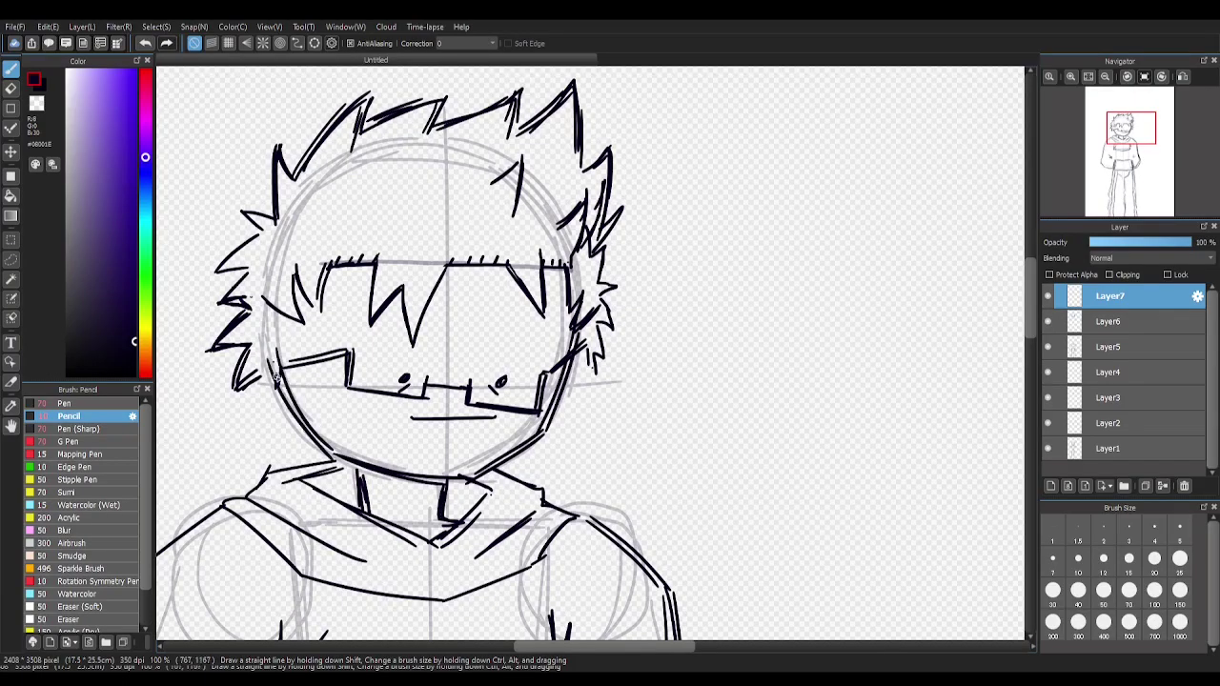
# Redraw the jaw and both cheek lines up to the hair with thicker strokes
pyautogui.scroll(-5, 273, 314)
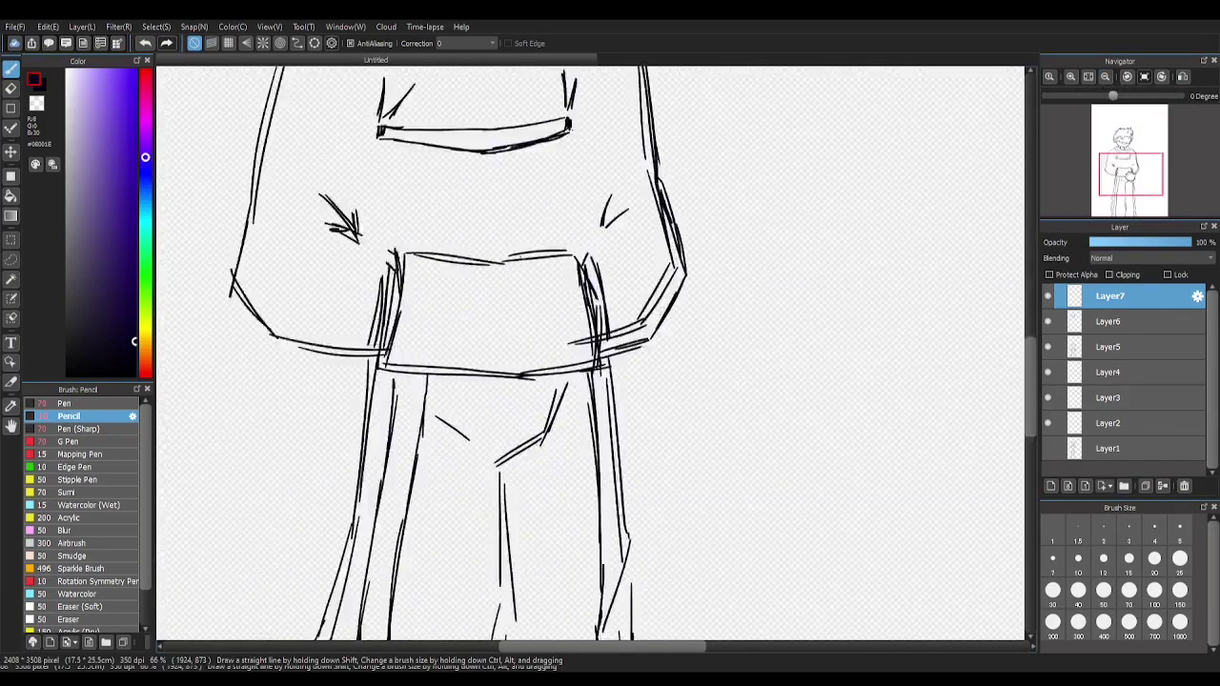
pyautogui.click(1089, 83)
pyautogui.click(1070, 77)
pyautogui.click(1126, 129)
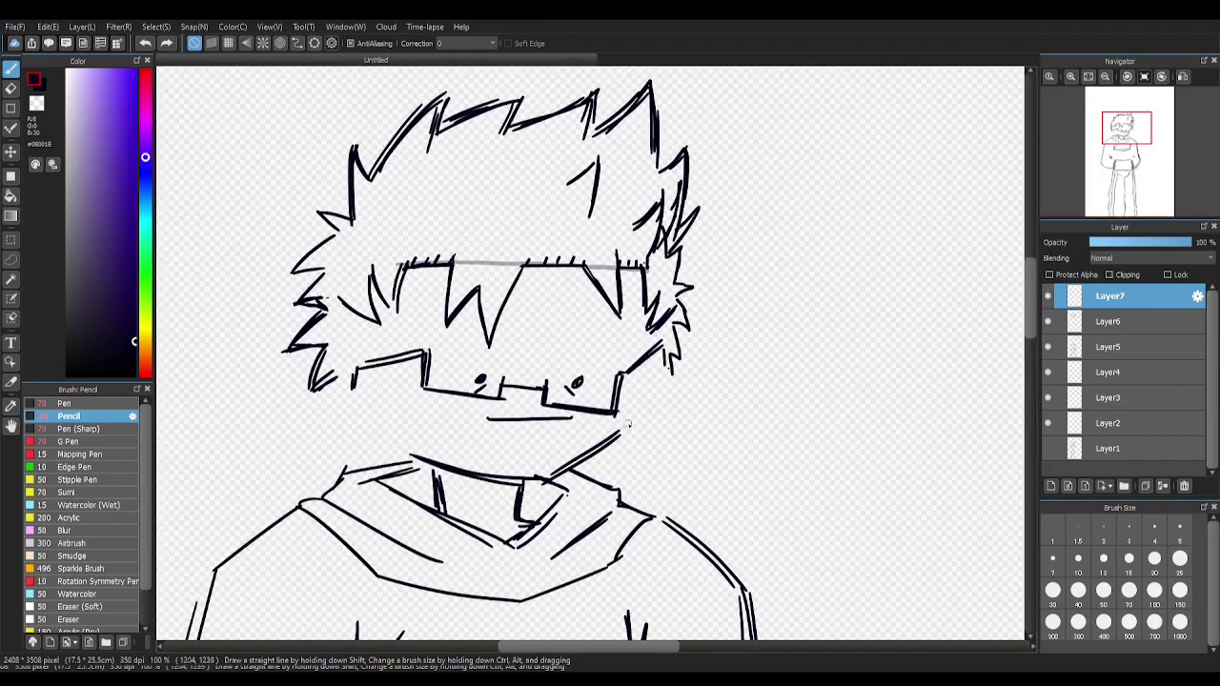
pyautogui.moveTo(529, 481)
pyautogui.mouseDown()
pyautogui.moveTo(646, 362)
pyautogui.moveTo(657, 322)
pyautogui.mouseUp()
pyautogui.moveTo(355, 311)
pyautogui.mouseDown()
pyautogui.moveTo(345, 405)
pyautogui.moveTo(371, 429)
pyautogui.mouseUp()
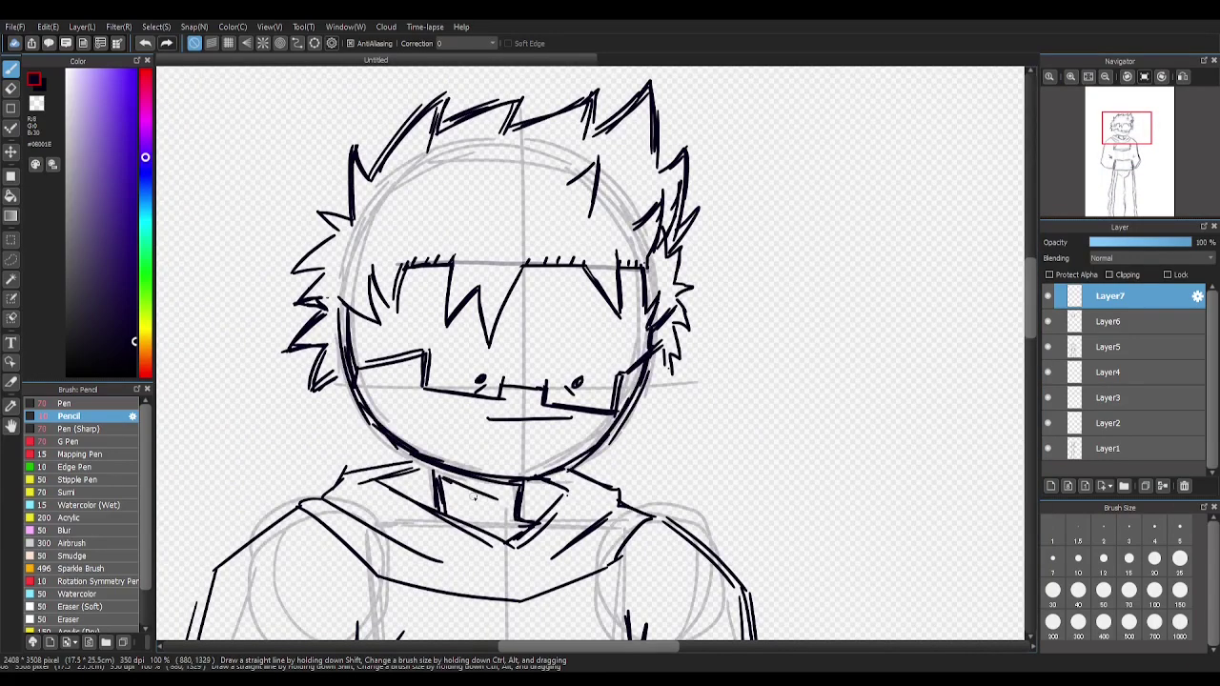
# Hide the Layer1 guide and erase the lower side tufts on both sides of the head on Layer6
pyautogui.click(1087, 76)
pyautogui.click(1070, 76)
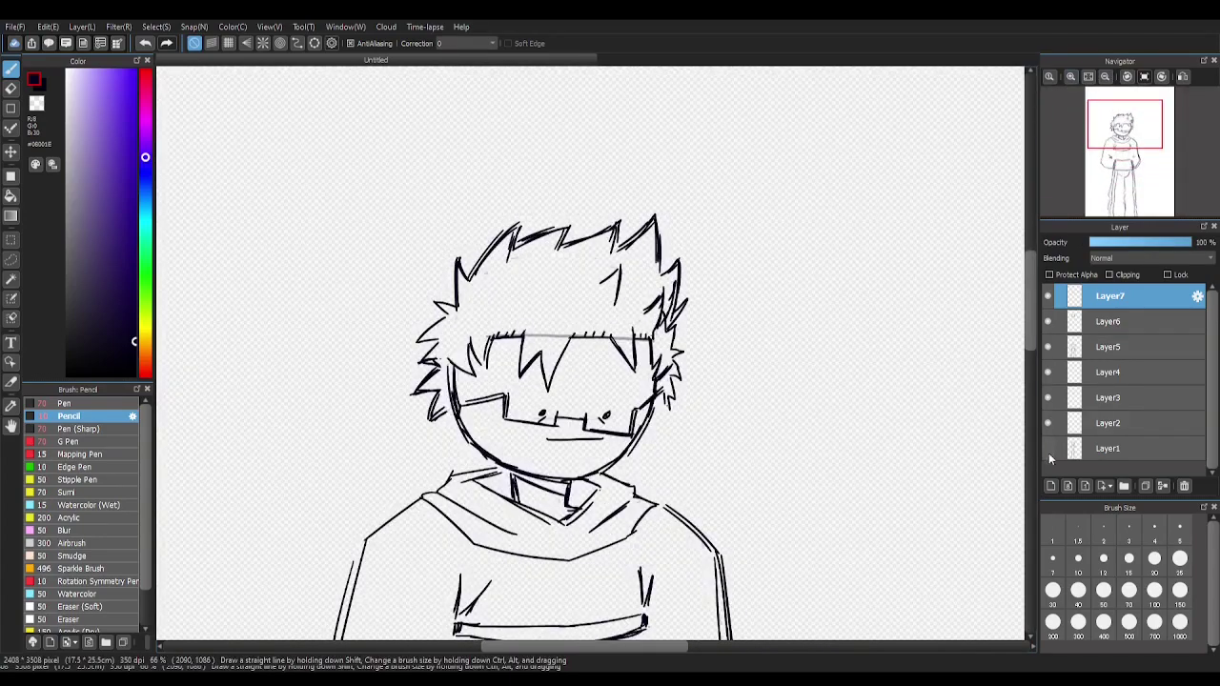
pyautogui.press('e')
pyautogui.hotkey('ctrl', 'Down')
pyautogui.moveTo(438, 431); pyautogui.dragTo(443, 411)
pyautogui.moveTo(672, 405); pyautogui.dragTo(667, 333)
pyautogui.click(12, 69)
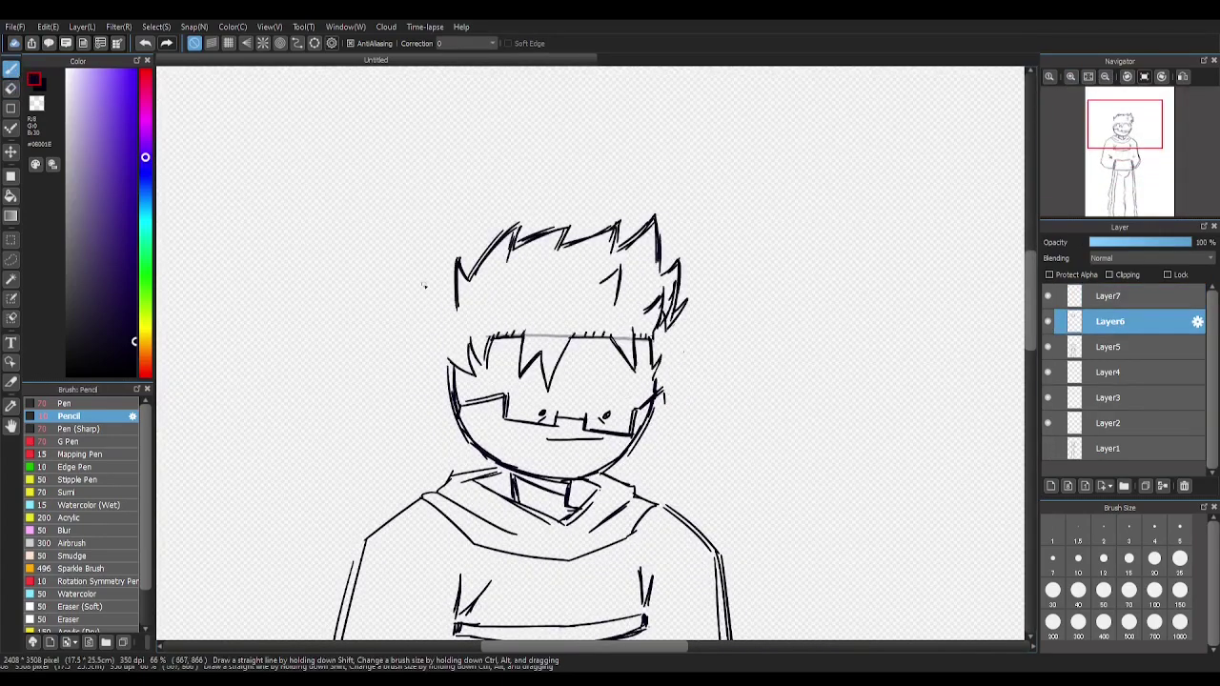
# Sketch a rounded hair-volume guide curve on Layer1 bulging out from the head's left-hand side
pyautogui.hotkey('ctrl', 'z')
pyautogui.moveTo(424, 282); pyautogui.dragTo(458, 310)
pyautogui.hotkey('ctrl', 'z')
pyautogui.hotkey('ctrl', 'z')
pyautogui.hotkey('ctrl', 'z')
pyautogui.hotkey('ctrl', 'z')
pyautogui.hotkey('ctrl', 'z')
pyautogui.hotkey('ctrl', 'z')
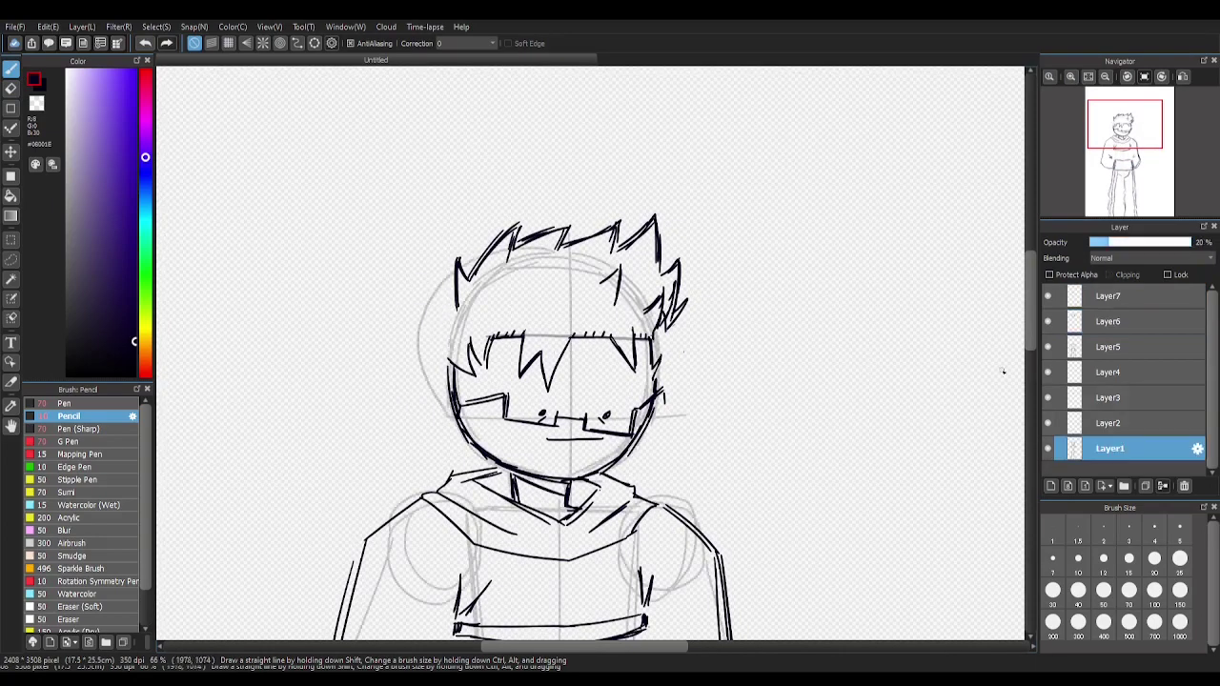
pyautogui.moveTo(460, 422)
pyautogui.mouseDown()
pyautogui.moveTo(404, 391)
pyautogui.moveTo(423, 383)
pyautogui.moveTo(413, 294)
pyautogui.mouseUp()
pyautogui.hotkey('ctrl', 'z')
pyautogui.hotkey('ctrl', 'z')
pyautogui.hotkey('ctrl', 'z')
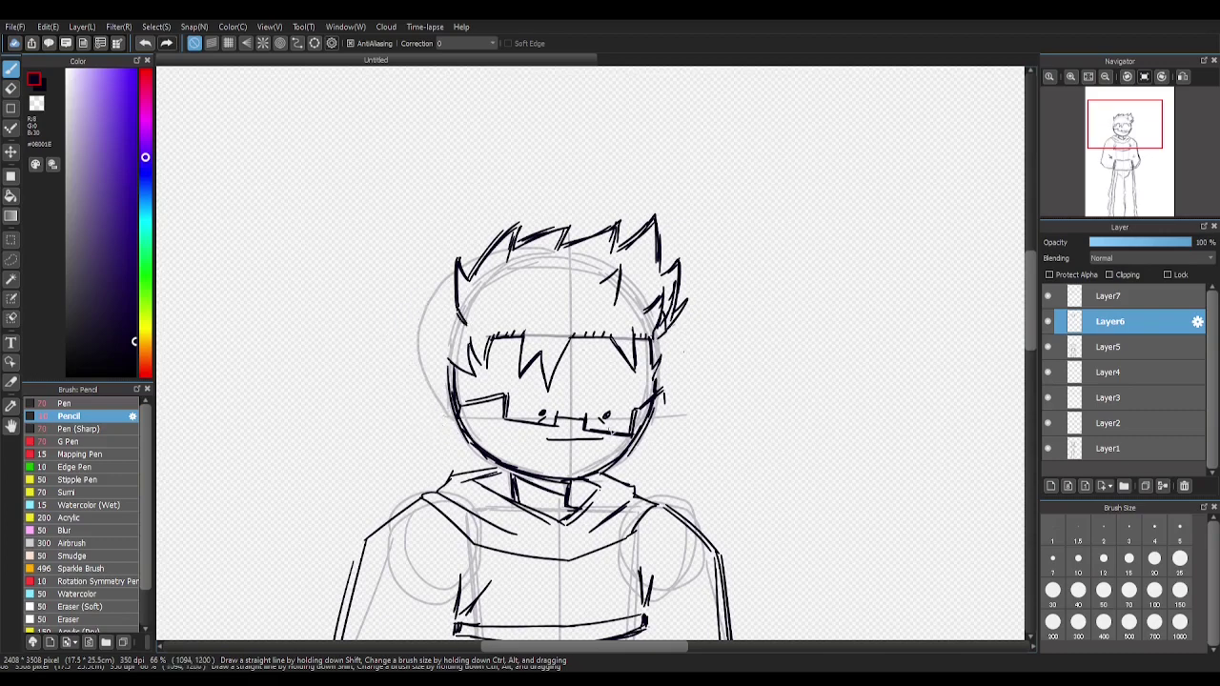
# Sketch new spiky side hair on Layer6 down both sides of the head, following the rounded guide on the left
pyautogui.moveTo(673, 331); pyautogui.dragTo(661, 406)
pyautogui.moveTo(434, 294)
pyautogui.mouseDown()
pyautogui.moveTo(432, 357)
pyautogui.moveTo(418, 329)
pyautogui.mouseUp()
pyautogui.hotkey('ctrl', 'z')
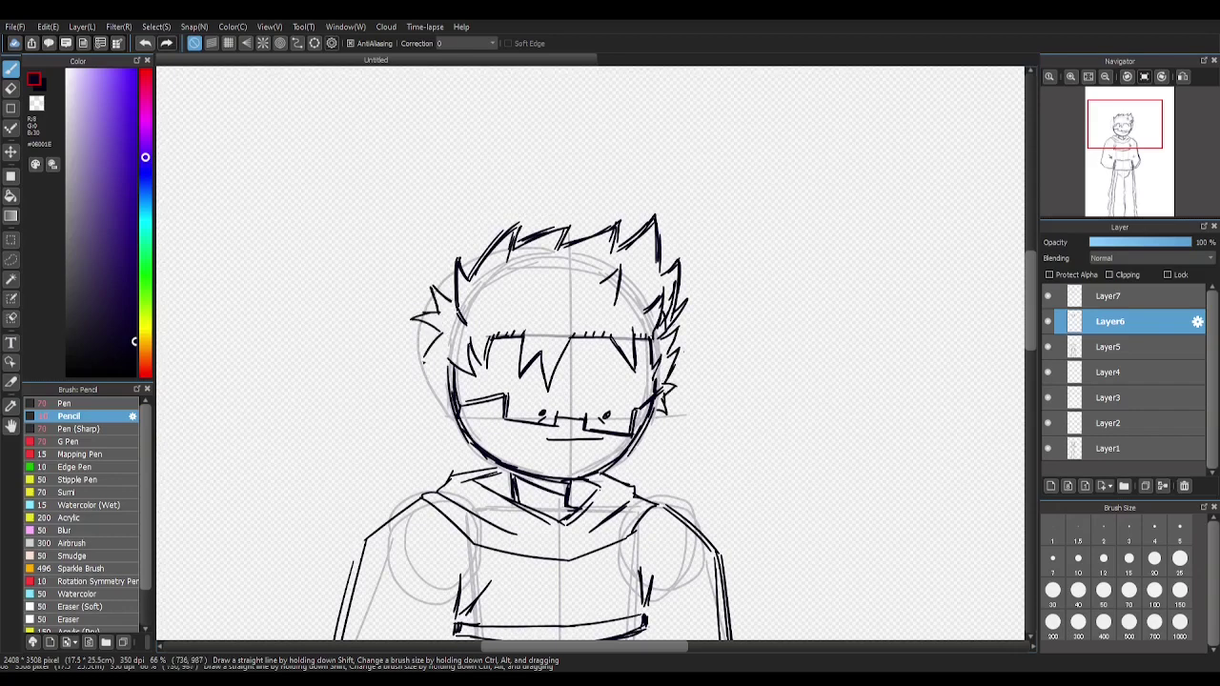
pyautogui.hotkey('ctrl', 'z')
pyautogui.hotkey('ctrl', 'z')
pyautogui.moveTo(448, 288)
pyautogui.mouseDown()
pyautogui.moveTo(444, 330)
pyautogui.moveTo(427, 372)
pyautogui.moveTo(426, 360)
pyautogui.moveTo(445, 373)
pyautogui.moveTo(434, 387)
pyautogui.moveTo(467, 452)
pyautogui.mouseUp()
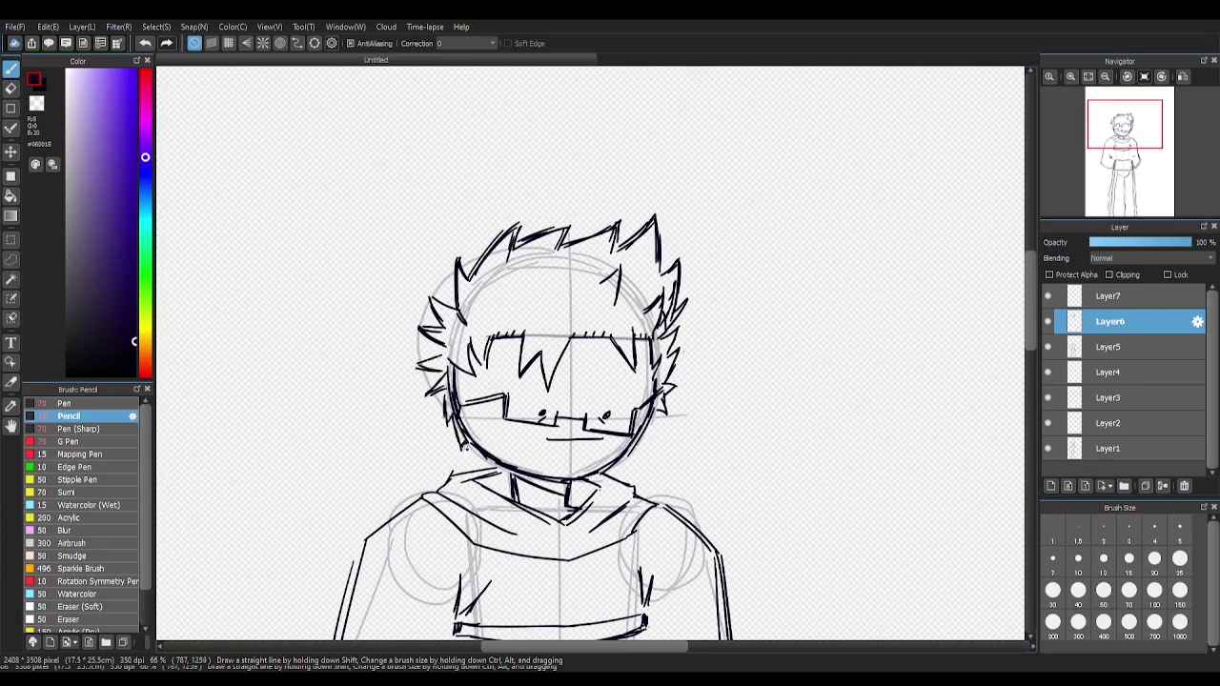
pyautogui.moveTo(423, 391); pyautogui.dragTo(436, 379)
# Hide the Layer1 guide and erase the hairline and fringe strands across the forehead
pyautogui.click(1048, 448)
pyautogui.press('e')
pyautogui.scroll(-3, 591, 372)
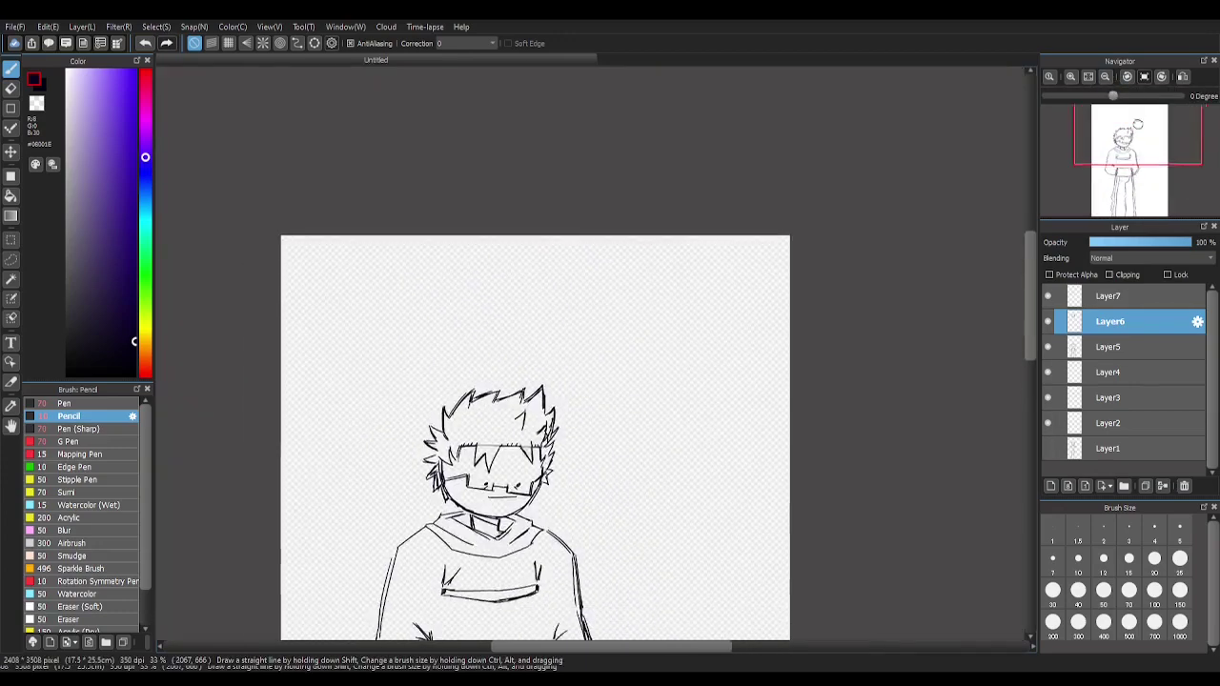
pyautogui.scroll(3, 297, 345)
pyautogui.moveTo(352, 467); pyautogui.dragTo(429, 524)
pyautogui.moveTo(496, 472); pyautogui.dragTo(434, 481)
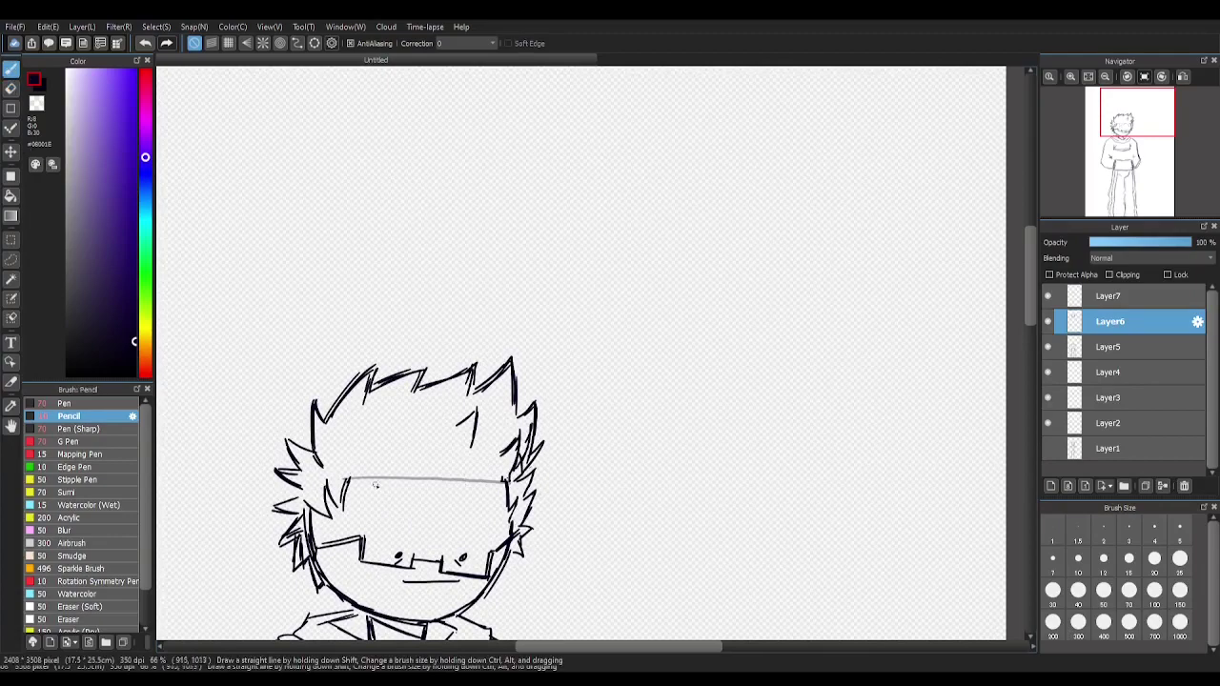
# Redraw the straight hairline across the forehead with a few short pointed fringe spikes
pyautogui.press('b')
pyautogui.moveTo(347, 480)
pyautogui.mouseDown()
pyautogui.moveTo(456, 483)
pyautogui.moveTo(456, 498)
pyautogui.moveTo(503, 479)
pyautogui.mouseUp()
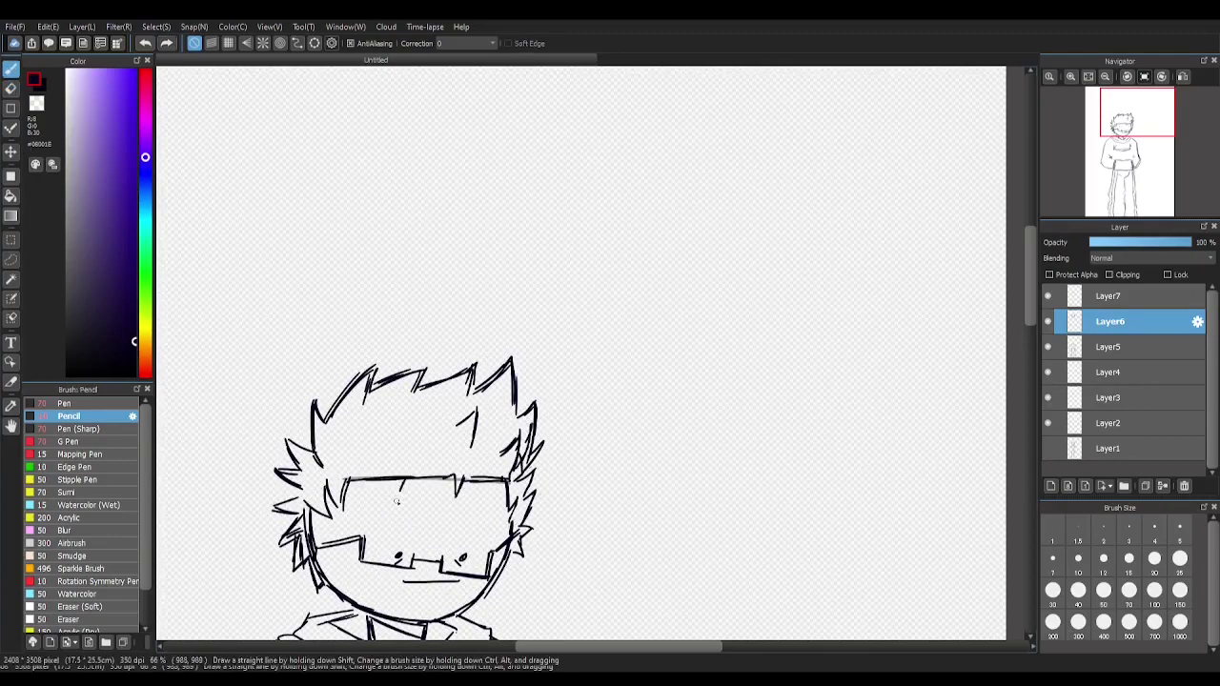
pyautogui.moveTo(382, 476); pyautogui.dragTo(486, 248)
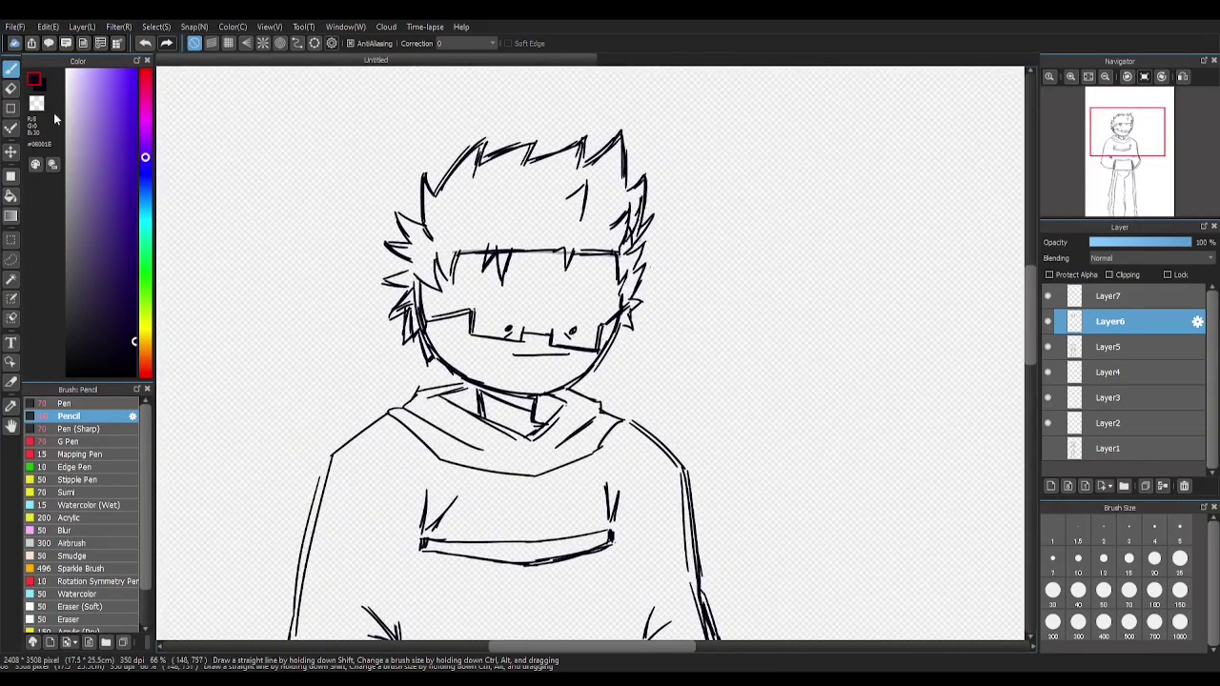
# Darken the shadow under the chin on the neck with hatching on Layer5
pyautogui.scroll(-2, 572, 381)
pyautogui.scroll(4, 476, 400)
pyautogui.click(1107, 347)
pyautogui.moveTo(419, 402)
pyautogui.mouseDown()
pyautogui.moveTo(427, 431)
pyautogui.moveTo(483, 437)
pyautogui.mouseUp()
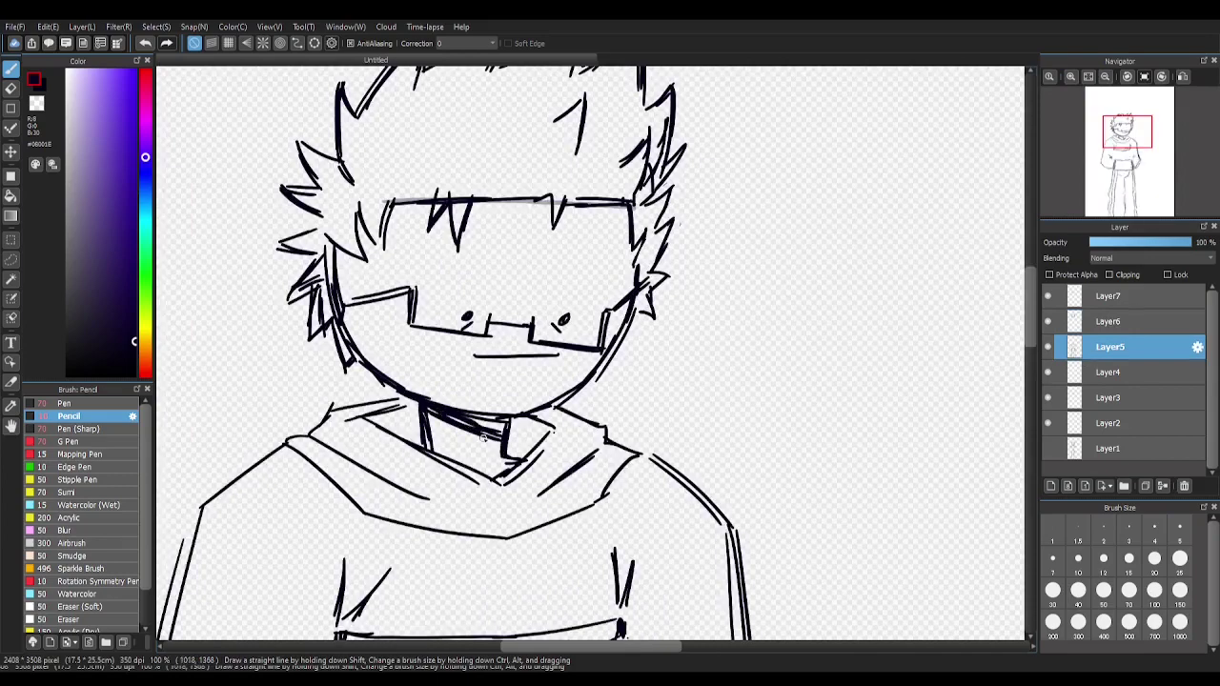
pyautogui.scroll(-4, 482, 436)
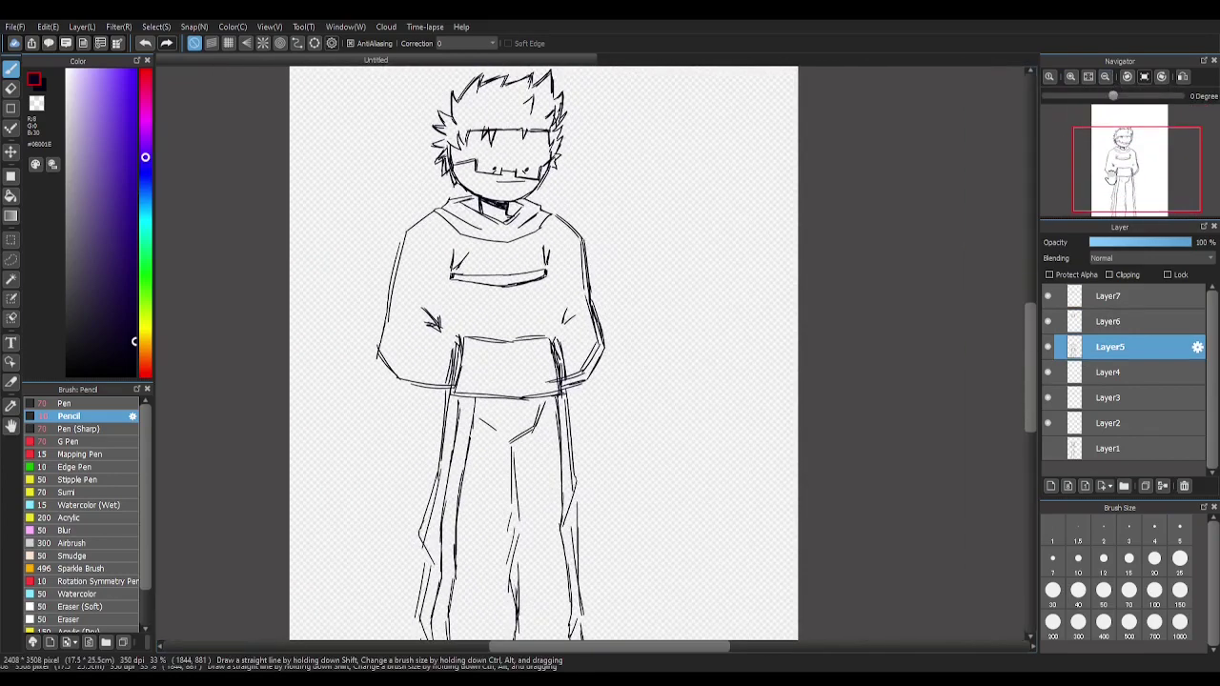
# Add a new layer and sketch a flat ellipse for a cake's top beside the figure
pyautogui.scroll(1, 651, 443)
pyautogui.scroll(-1, 651, 443)
pyautogui.hotkey('ctrl', 'shift', 'n')
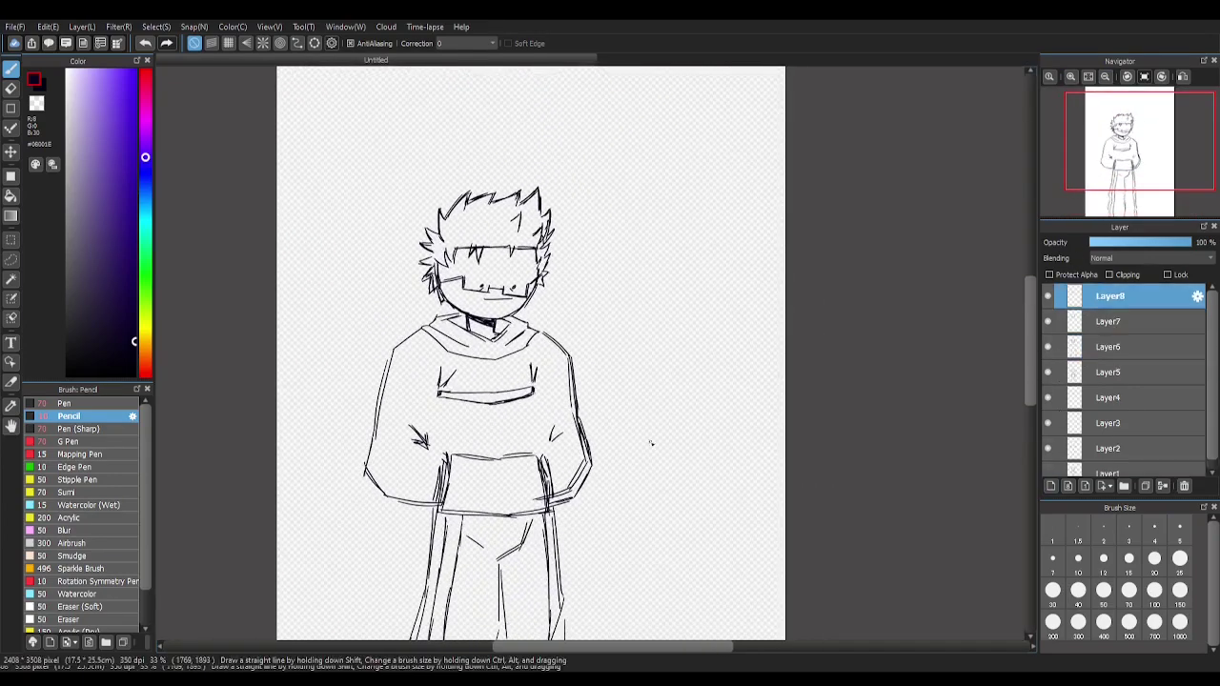
pyautogui.hotkey('ctrl', 'z')
pyautogui.moveTo(730, 476)
pyautogui.mouseDown()
pyautogui.moveTo(676, 479)
pyautogui.moveTo(723, 468)
pyautogui.moveTo(757, 478)
pyautogui.moveTo(631, 477)
pyautogui.moveTo(615, 548)
pyautogui.mouseUp()
pyautogui.hotkey('ctrl', 'z')
pyautogui.hotkey('ctrl', 'z')
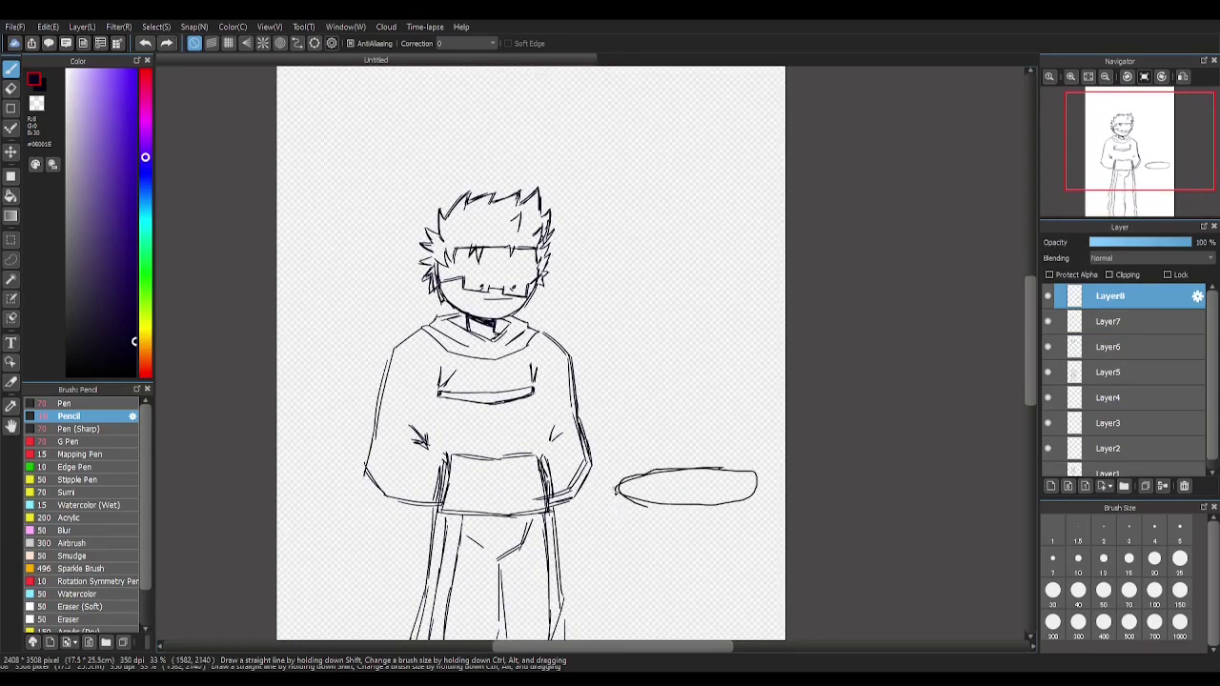
# Complete the cake with vertical sides and a curved base, and sketch two number-shaped candles on top
pyautogui.moveTo(618, 486); pyautogui.dragTo(618, 541)
pyautogui.moveTo(757, 483); pyautogui.dragTo(757, 533)
pyautogui.moveTo(396, 324)
pyautogui.mouseDown()
pyautogui.moveTo(357, 448)
pyautogui.moveTo(354, 419)
pyautogui.mouseUp()
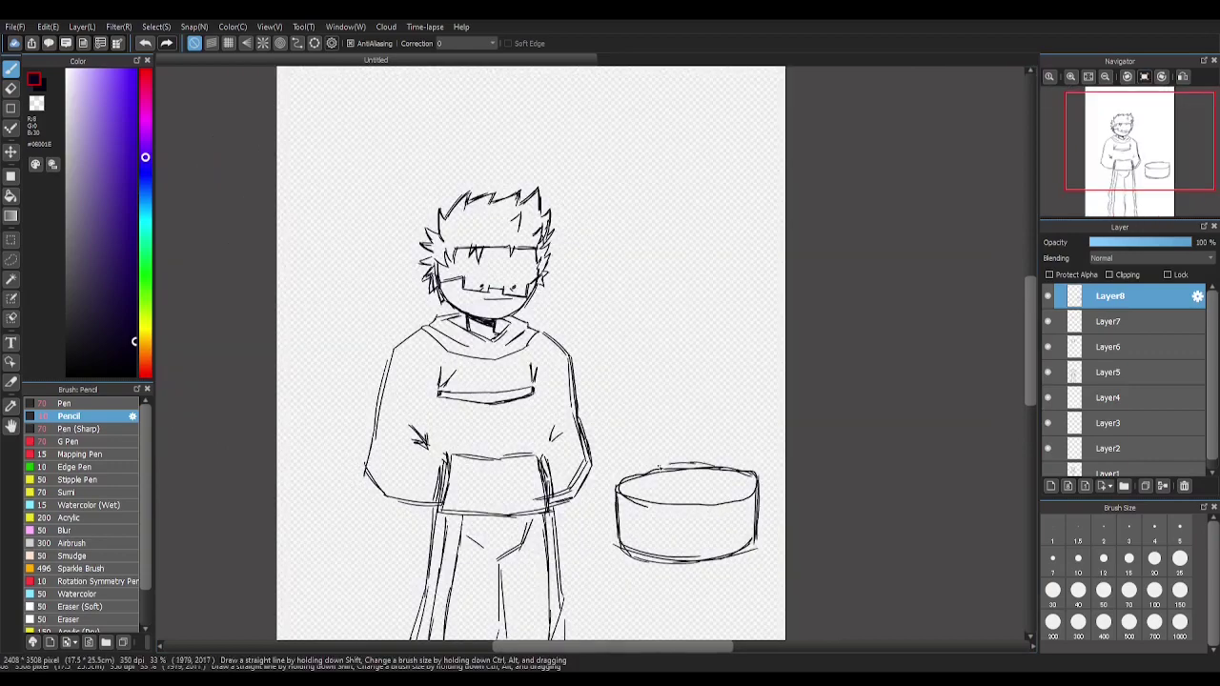
pyautogui.moveTo(621, 470); pyautogui.dragTo(740, 476)
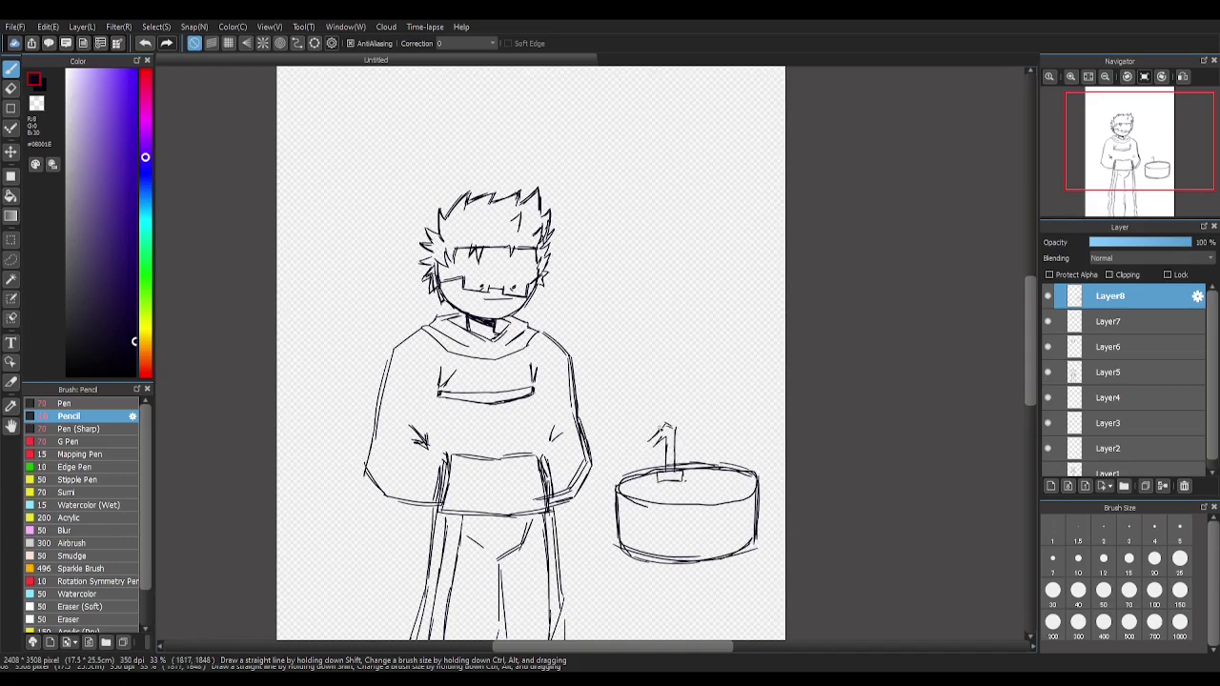
pyautogui.moveTo(724, 424)
pyautogui.mouseDown()
pyautogui.moveTo(719, 484)
pyautogui.moveTo(707, 461)
pyautogui.mouseUp()
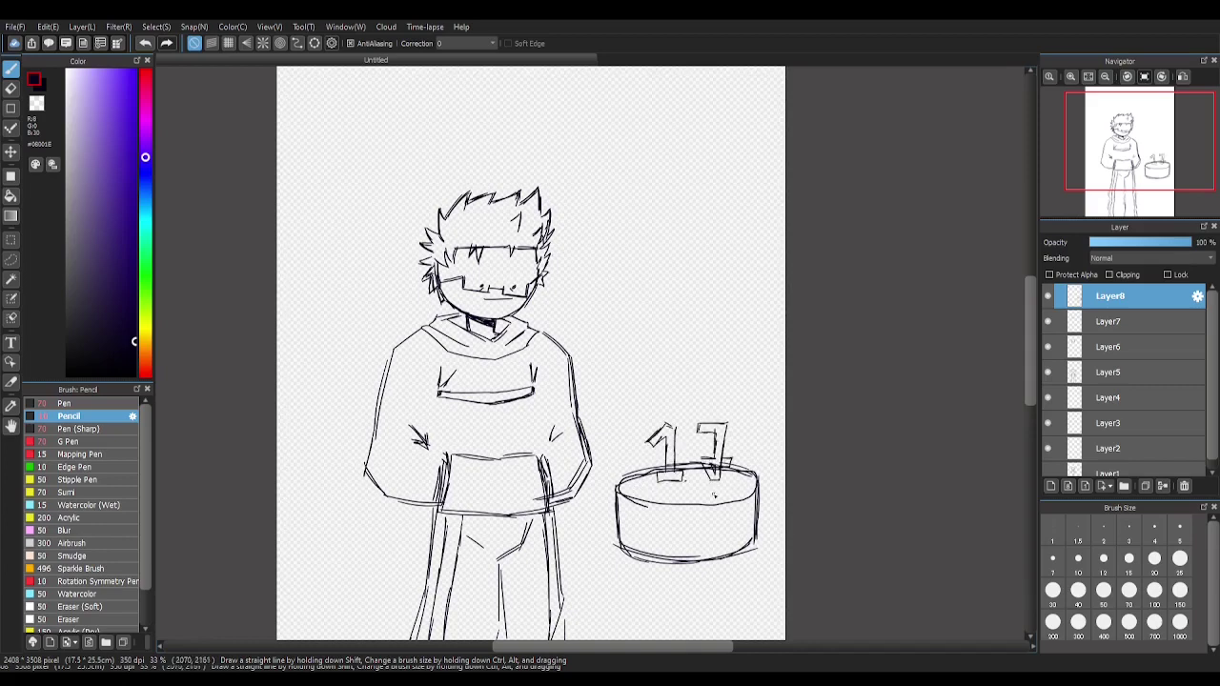
# Sketch flames with wisps of smoke above both number candles, and add sprinkles and dripping icing to the cake
pyautogui.hotkey('ctrl', 'z')
pyautogui.hotkey('ctrl', 'z')
pyautogui.moveTo(663, 414); pyautogui.dragTo(670, 377)
pyautogui.moveTo(669, 378)
pyautogui.mouseDown()
pyautogui.moveTo(672, 407)
pyautogui.moveTo(666, 336)
pyautogui.mouseUp()
# Add a new layer and sketch a tabletop around the cake's base, with a back edge, slanted side and thick front edge
pyautogui.hotkey('ctrl', 'shift', 'n')
pyautogui.moveTo(667, 400); pyautogui.dragTo(605, 305)
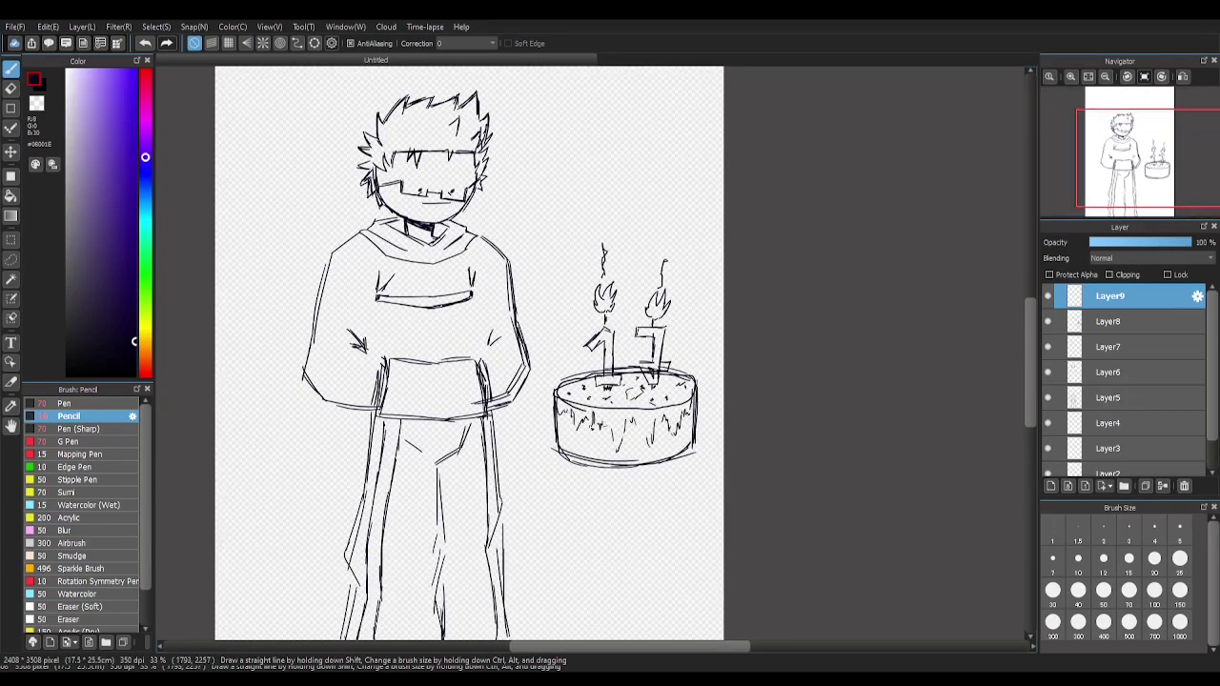
pyautogui.hotkey('ctrl', 'z')
pyautogui.moveTo(554, 432)
pyautogui.mouseDown()
pyautogui.moveTo(524, 436)
pyautogui.moveTo(525, 488)
pyautogui.moveTo(533, 446)
pyautogui.moveTo(509, 478)
pyautogui.moveTo(508, 447)
pyautogui.moveTo(519, 456)
pyautogui.moveTo(493, 505)
pyautogui.mouseUp()
pyautogui.hotkey('ctrl', 'z')
pyautogui.hotkey('ctrl', 'z')
pyautogui.moveTo(698, 431); pyautogui.dragTo(724, 428)
pyautogui.moveTo(501, 516); pyautogui.dragTo(724, 507)
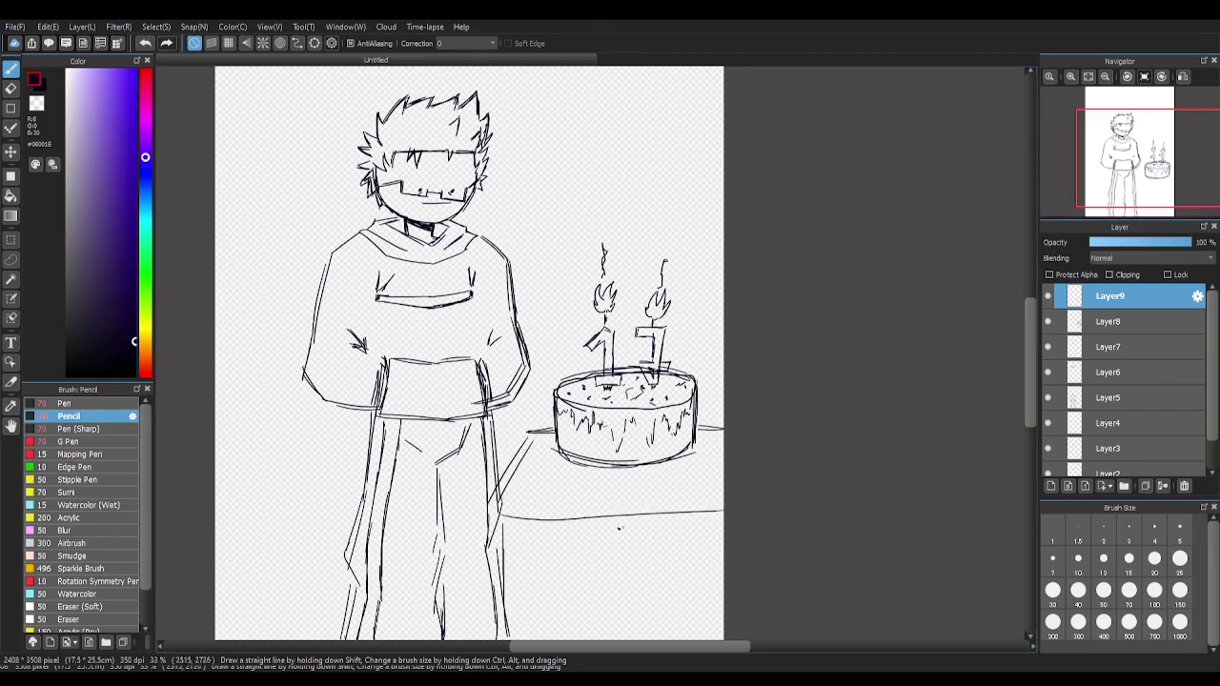
pyautogui.hotkey('ctrl', 'z')
pyautogui.moveTo(476, 498); pyautogui.dragTo(724, 496)
pyautogui.moveTo(495, 531)
pyautogui.mouseDown()
pyautogui.moveTo(705, 542)
pyautogui.moveTo(534, 512)
pyautogui.moveTo(763, 512)
pyautogui.mouseUp()
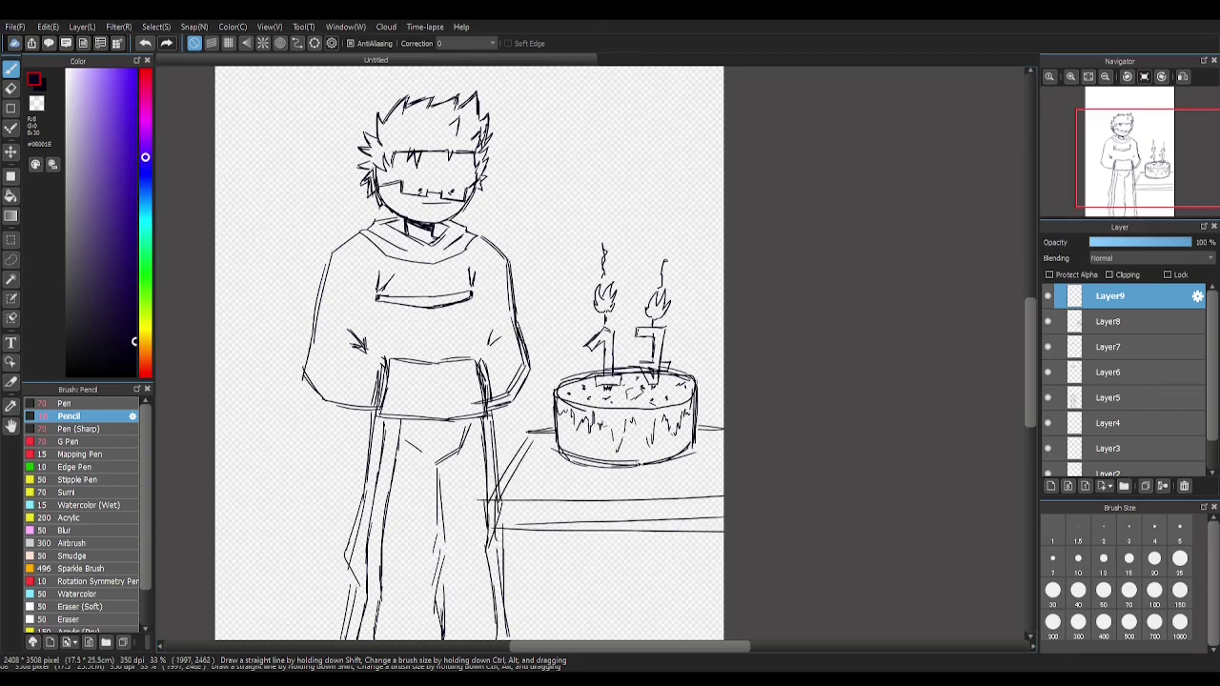
# Draw the table's leg as two pairs of vertical lines below the front edge
pyautogui.moveTo(613, 533); pyautogui.dragTo(614, 640)
pyautogui.moveTo(631, 529); pyautogui.dragTo(640, 641)
pyautogui.hotkey('ctrl', 'z')
pyautogui.moveTo(636, 532)
pyautogui.mouseDown()
pyautogui.moveTo(636, 640)
pyautogui.moveTo(604, 639)
pyautogui.mouseUp()
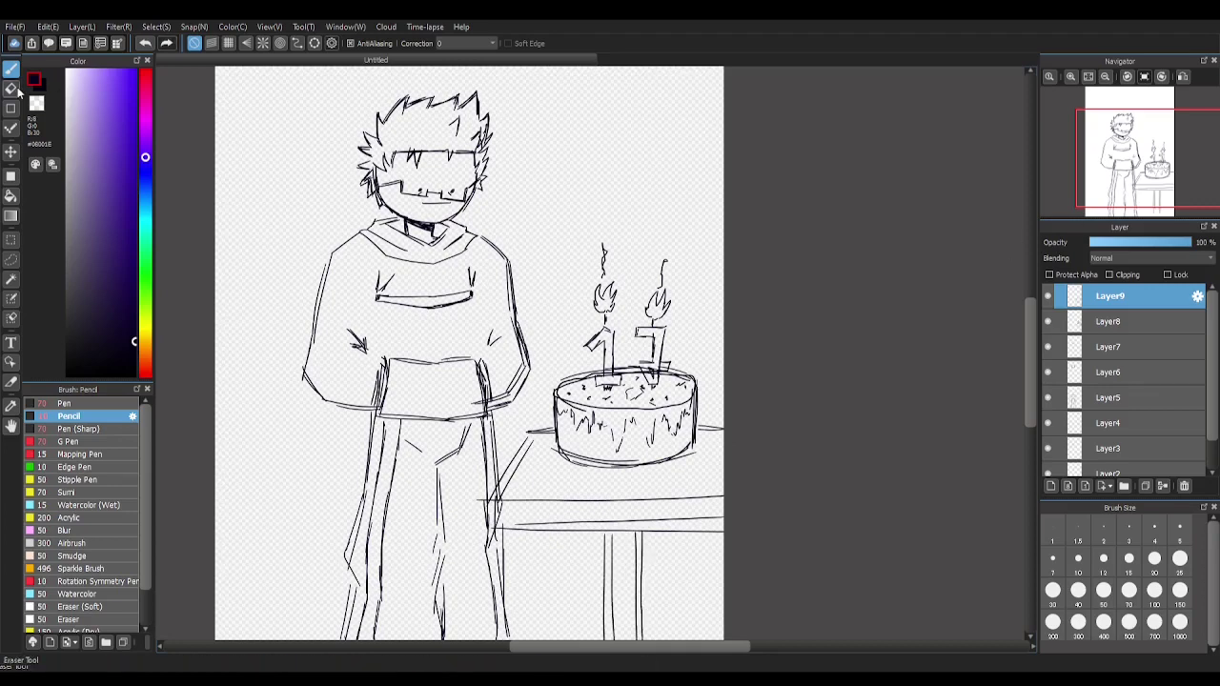
# Erase the skewed line across the tabletop's front edge and tidy the edge with straighter strokes
pyautogui.click(17, 88)
pyautogui.moveTo(521, 523)
pyautogui.mouseDown()
pyautogui.moveTo(743, 518)
pyautogui.moveTo(591, 507)
pyautogui.moveTo(724, 505)
pyautogui.mouseUp()
pyautogui.press('b')
pyautogui.hotkey('ctrl', 't')
pyautogui.press('Escape')
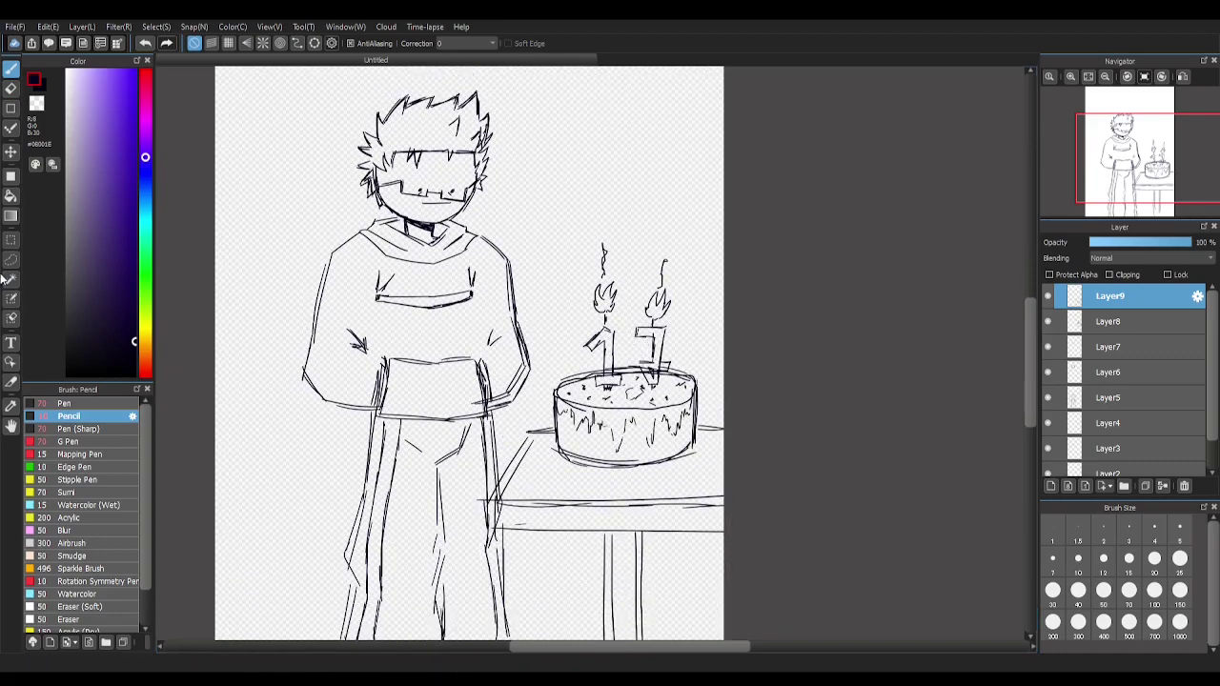
# Select the whole table sketch and move it slightly upward behind the cake
pyautogui.click(10, 260)
pyautogui.moveTo(433, 402); pyautogui.dragTo(801, 640)
pyautogui.hotkey('ctrl', 't')
pyautogui.moveTo(753, 581); pyautogui.dragTo(761, 554)
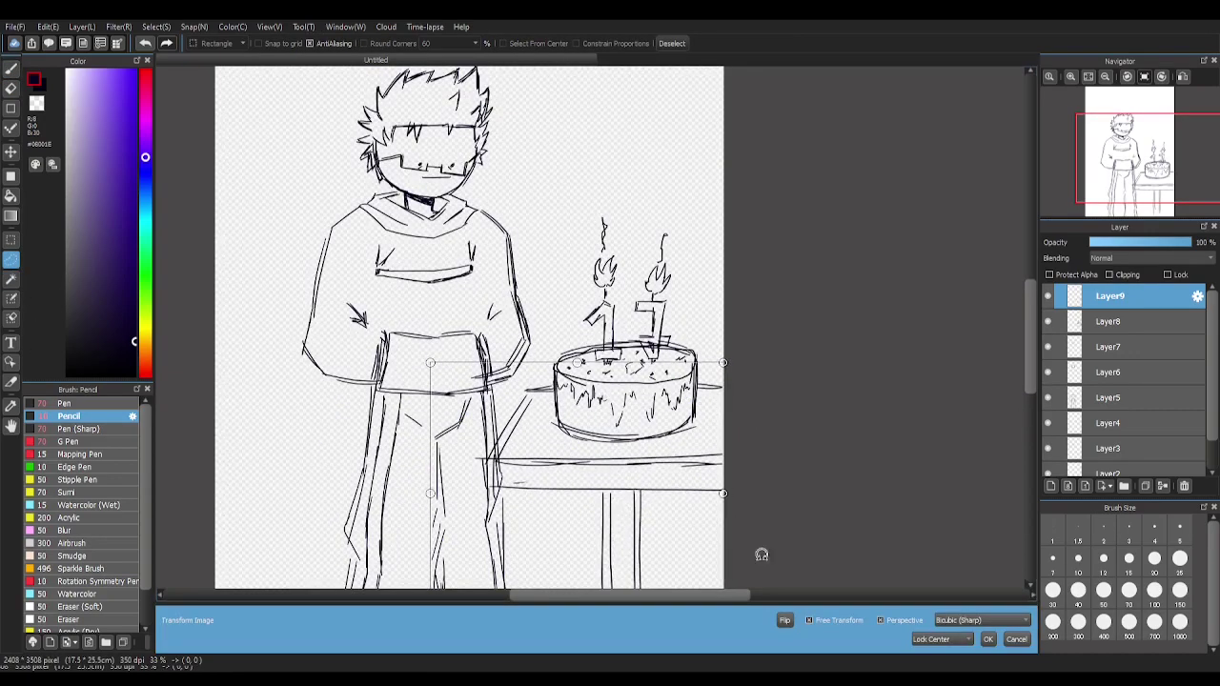
pyautogui.press('Return')
# Extend the table leg's lines down to the canvas's lower edge and add short slanted feet at its base
pyautogui.press('b')
pyautogui.scroll(-2, 667, 381)
pyautogui.moveTo(648, 472); pyautogui.dragTo(648, 550)
pyautogui.moveTo(678, 488); pyautogui.dragTo(678, 551)
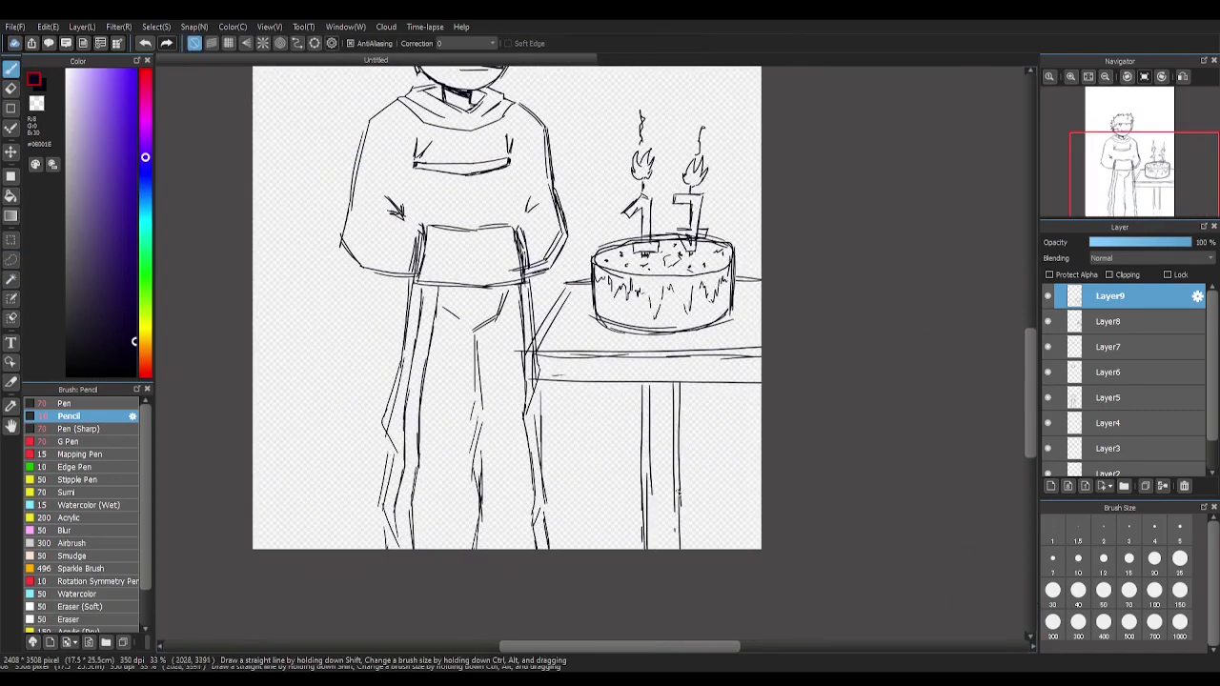
pyautogui.moveTo(678, 434); pyautogui.dragTo(680, 551)
pyautogui.hotkey('ctrl', 'z')
pyautogui.moveTo(680, 389); pyautogui.dragTo(678, 550)
pyautogui.scroll(-3, 678, 495)
pyautogui.moveTo(726, 425); pyautogui.dragTo(709, 440)
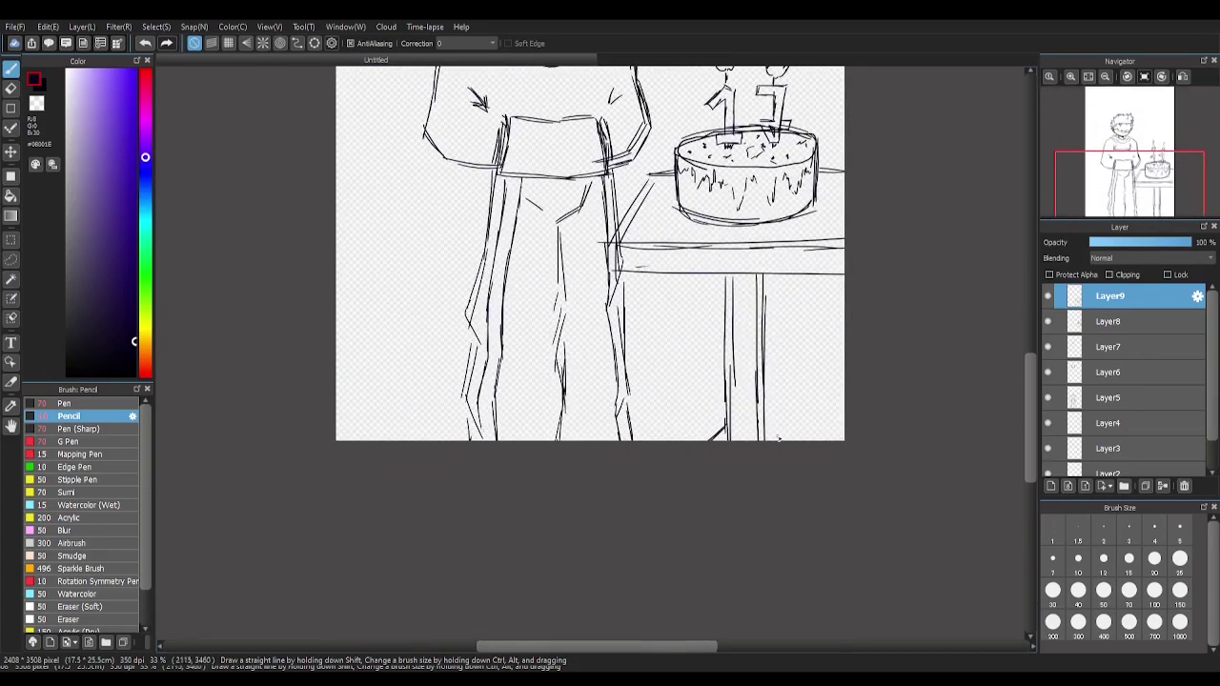
# Add a new layer and sketch a boxing glove hanging on a cord from a round peg beside the head
pyautogui.moveTo(1129, 186)
pyautogui.mouseDown()
pyautogui.moveTo(1144, 154)
pyautogui.moveTo(1127, 162)
pyautogui.mouseUp()
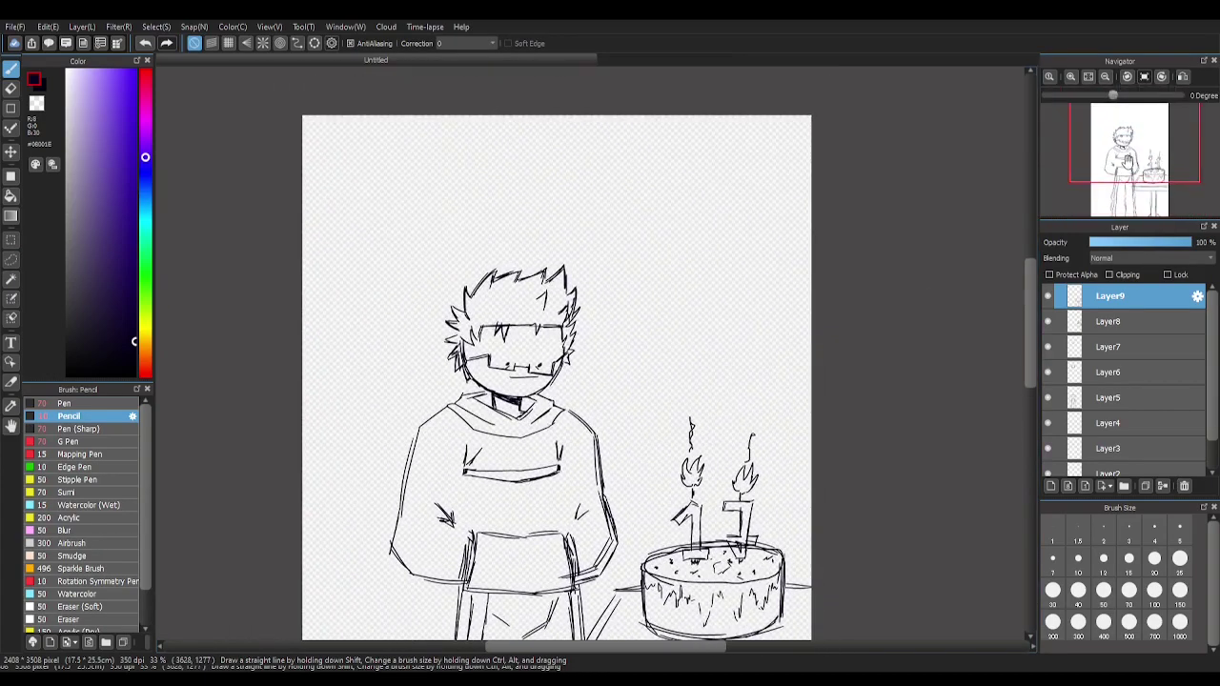
pyautogui.hotkey('ctrl', 'shift', 'n')
pyautogui.moveTo(335, 208); pyautogui.dragTo(335, 149)
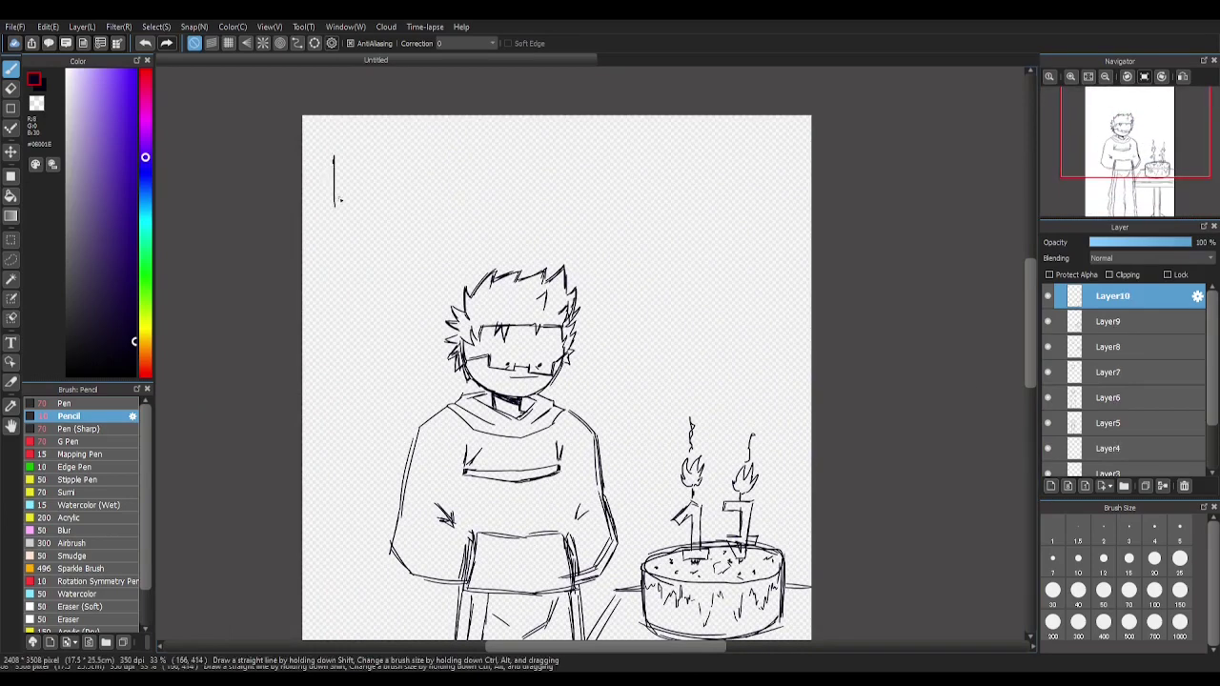
pyautogui.hotkey('ctrl', 'z')
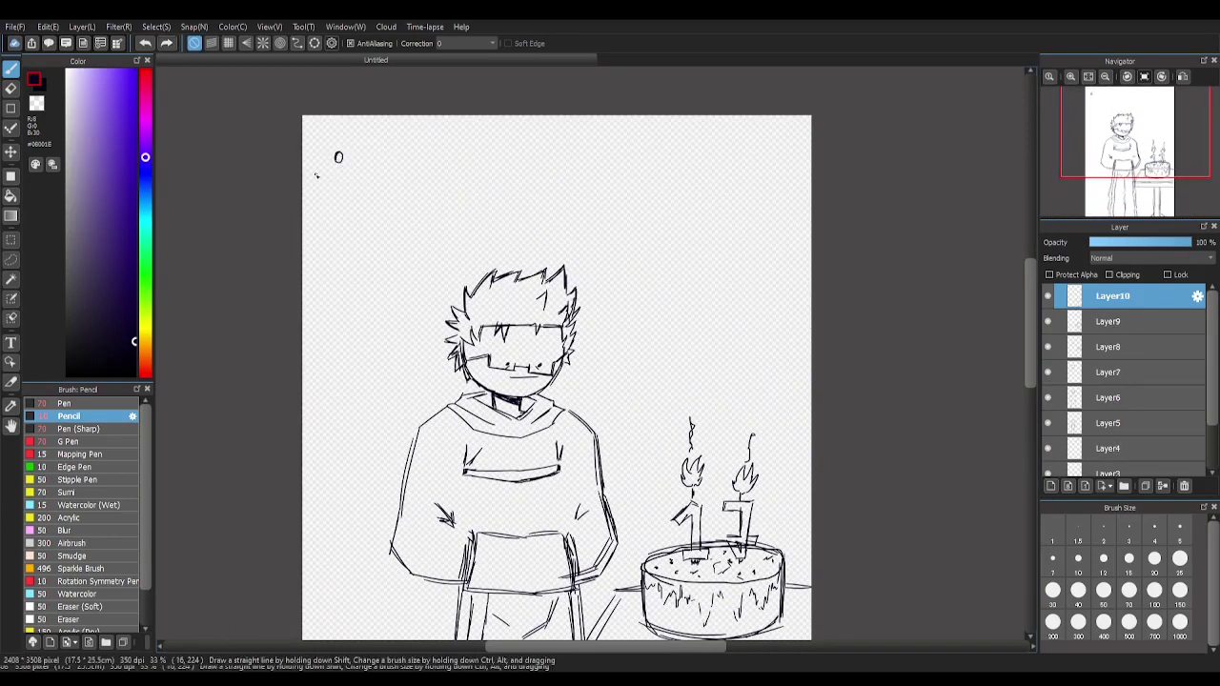
pyautogui.moveTo(389, 214)
pyautogui.mouseDown()
pyautogui.moveTo(399, 157)
pyautogui.moveTo(389, 269)
pyautogui.mouseUp()
pyautogui.hotkey('ctrl', 'z')
pyautogui.hotkey('ctrl', 'z')
pyautogui.moveTo(400, 160); pyautogui.dragTo(390, 219)
pyautogui.moveTo(367, 221)
pyautogui.mouseDown()
pyautogui.moveTo(413, 220)
pyautogui.moveTo(405, 296)
pyautogui.mouseUp()
pyautogui.moveTo(364, 226)
pyautogui.mouseDown()
pyautogui.moveTo(362, 284)
pyautogui.moveTo(412, 241)
pyautogui.mouseUp()
pyautogui.moveTo(398, 327)
pyautogui.mouseDown()
pyautogui.moveTo(355, 333)
pyautogui.moveTo(345, 292)
pyautogui.mouseUp()
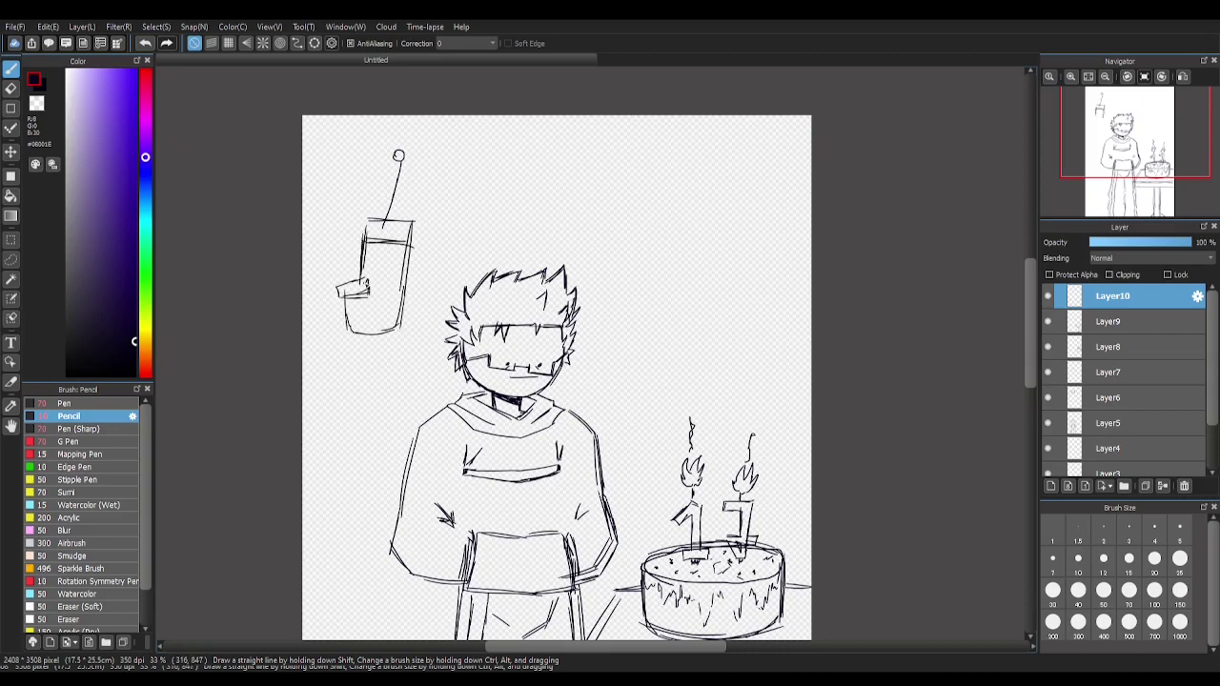
# Sketch a second boxing glove hanging from the same peg, partly hidden behind the character's hair
pyautogui.moveTo(420, 226); pyautogui.dragTo(436, 223)
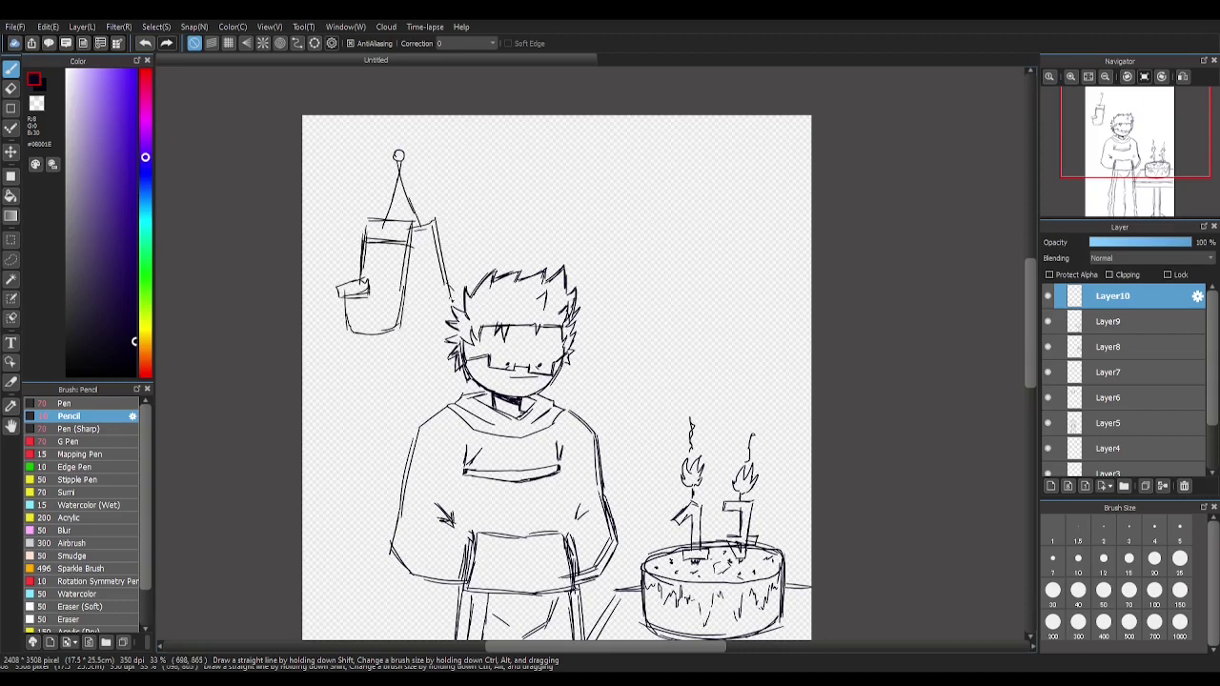
pyautogui.moveTo(454, 274); pyautogui.dragTo(455, 289)
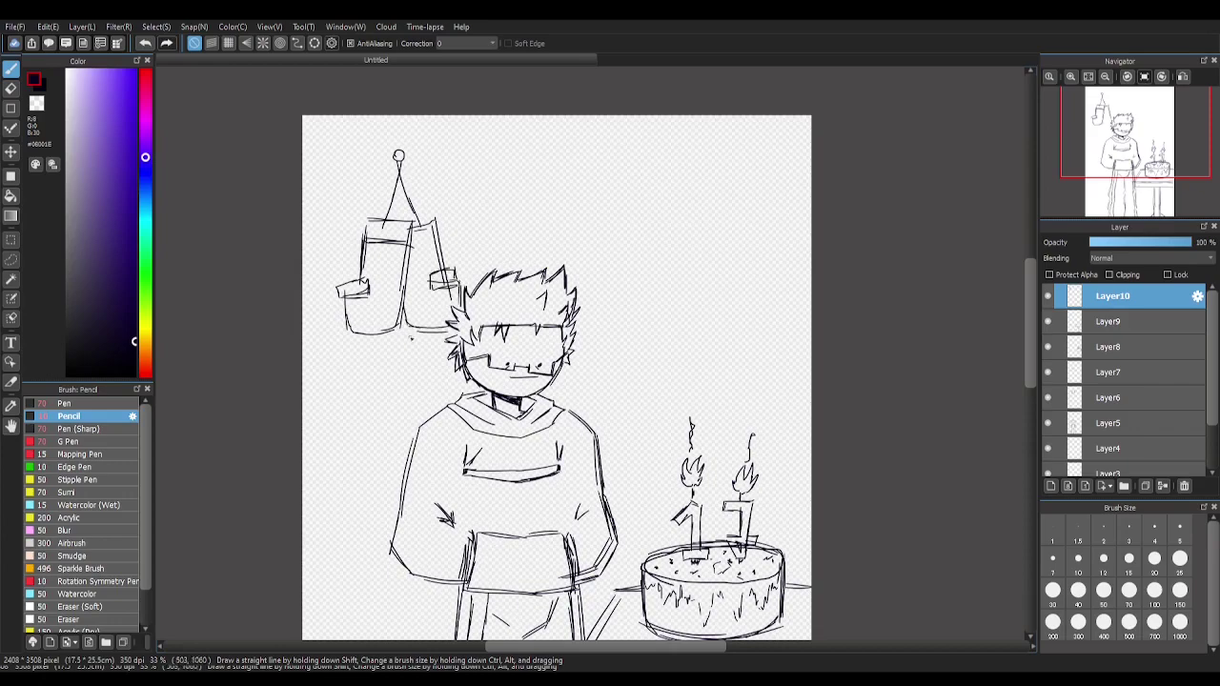
# Try to sketch a tall rectangular poster with a small drawing inside on the wall behind the head
pyautogui.moveTo(991, 276); pyautogui.dragTo(887, 267)
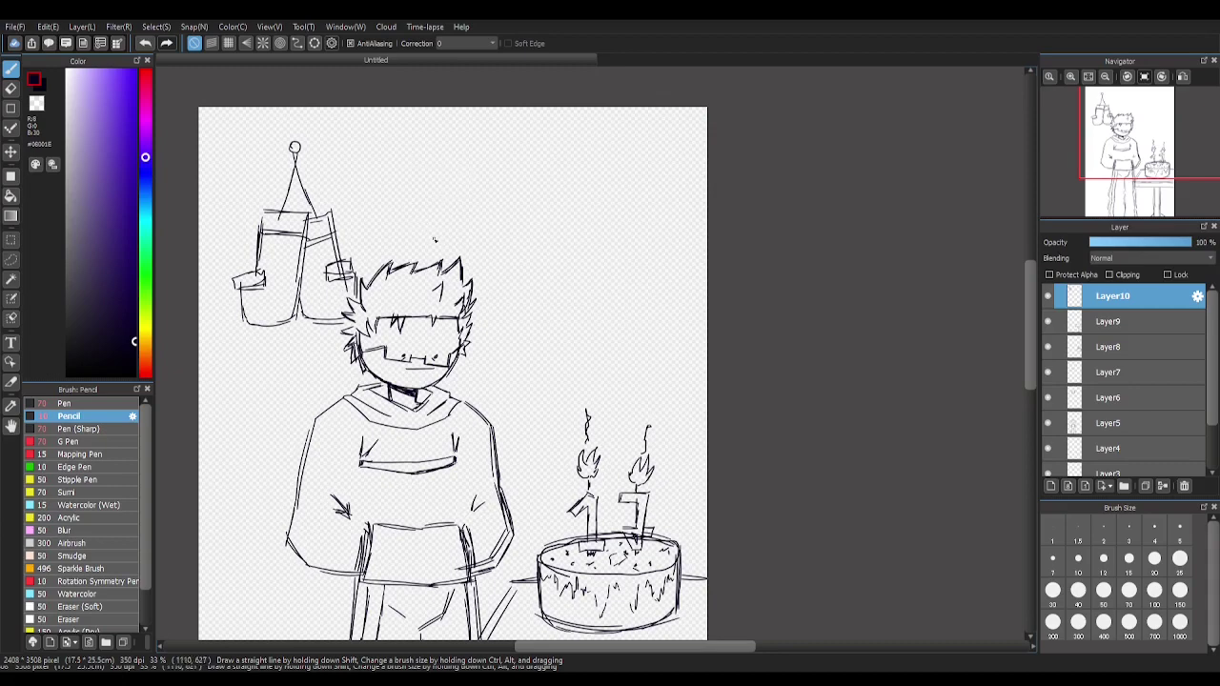
pyautogui.moveTo(497, 187); pyautogui.dragTo(496, 259)
pyautogui.hotkey('ctrl', 'z')
pyautogui.moveTo(491, 199)
pyautogui.mouseDown()
pyautogui.moveTo(488, 280)
pyautogui.moveTo(498, 262)
pyautogui.mouseUp()
pyautogui.hotkey('ctrl', 'z')
pyautogui.hotkey('ctrl', 'z')
pyautogui.moveTo(411, 167)
pyautogui.mouseDown()
pyautogui.moveTo(412, 256)
pyautogui.moveTo(548, 161)
pyautogui.moveTo(542, 339)
pyautogui.moveTo(444, 381)
pyautogui.mouseUp()
pyautogui.moveTo(545, 298)
pyautogui.mouseDown()
pyautogui.moveTo(404, 151)
pyautogui.moveTo(403, 268)
pyautogui.mouseUp()
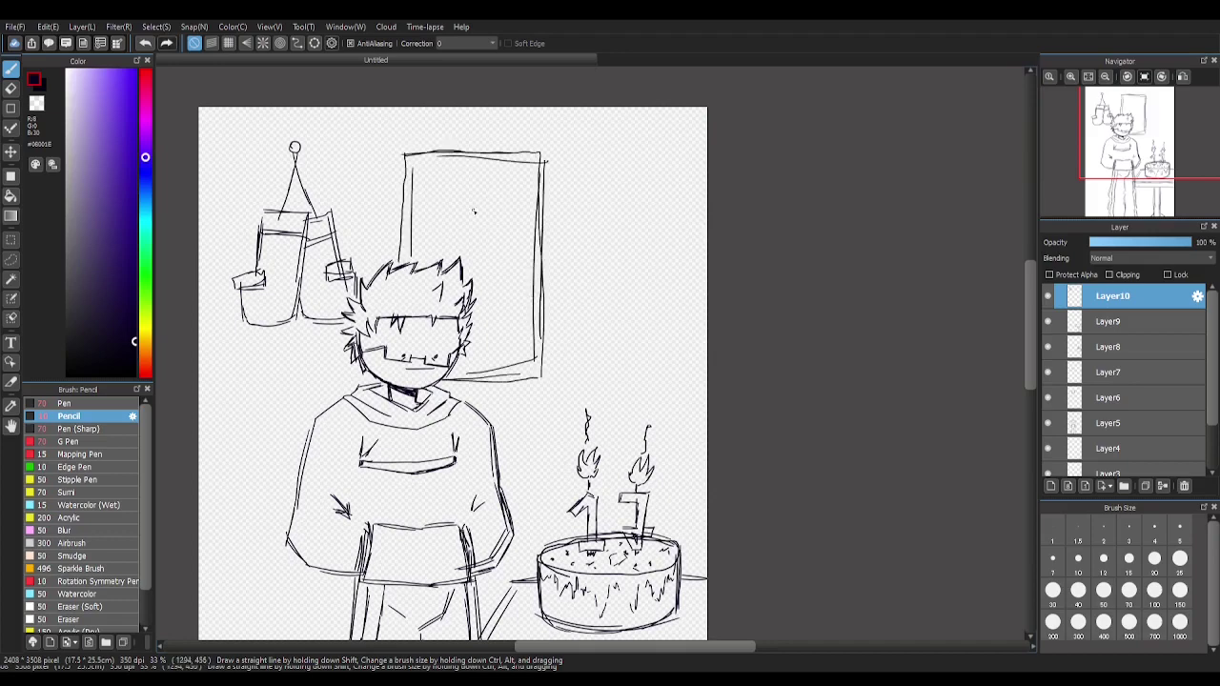
pyautogui.moveTo(472, 198); pyautogui.dragTo(471, 202)
pyautogui.moveTo(474, 223); pyautogui.dragTo(488, 219)
pyautogui.moveTo(465, 219); pyautogui.dragTo(453, 227)
# Undo the rectangular poster sketch behind the head
pyautogui.hotkey('ctrl', 'z')
pyautogui.hotkey('ctrl', 'z')
pyautogui.hotkey('ctrl', 'z')
pyautogui.hotkey('ctrl', 'z')
pyautogui.hotkey('ctrl', 'z')
pyautogui.hotkey('ctrl', 'z')
pyautogui.hotkey('ctrl', 'z')
pyautogui.hotkey('ctrl', 'z')
pyautogui.hotkey('ctrl', 'z')
# Sketch the horizontal floor line on both sides of the trousers and table leg
pyautogui.moveTo(610, 381)
pyautogui.mouseDown()
pyautogui.moveTo(671, 262)
pyautogui.moveTo(645, 415)
pyautogui.mouseUp()
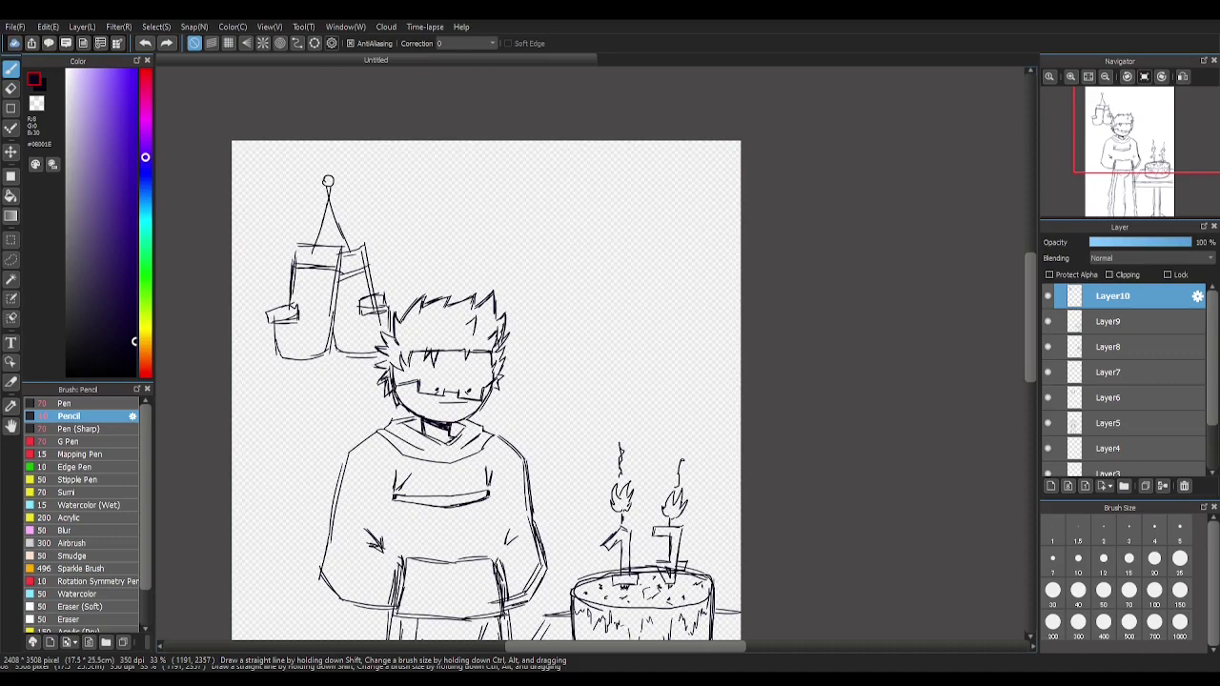
pyautogui.scroll(-3, 483, 572)
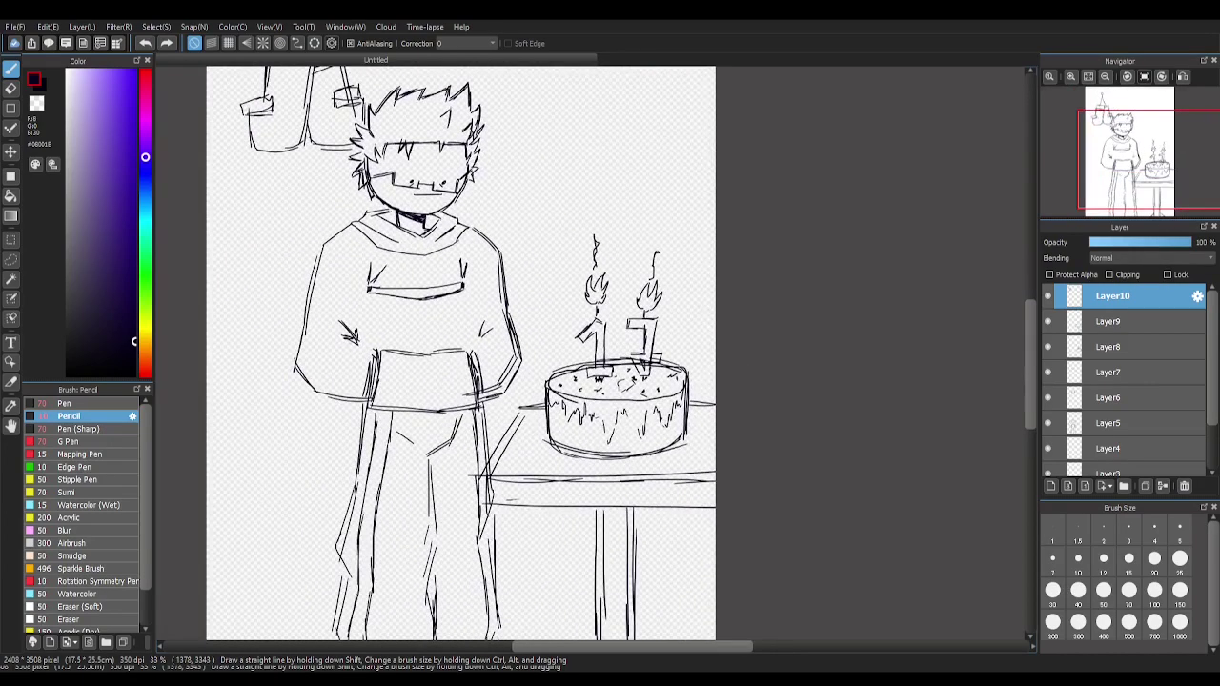
pyautogui.scroll(-3, 460, 353)
pyautogui.hscroll(-3, 460, 352)
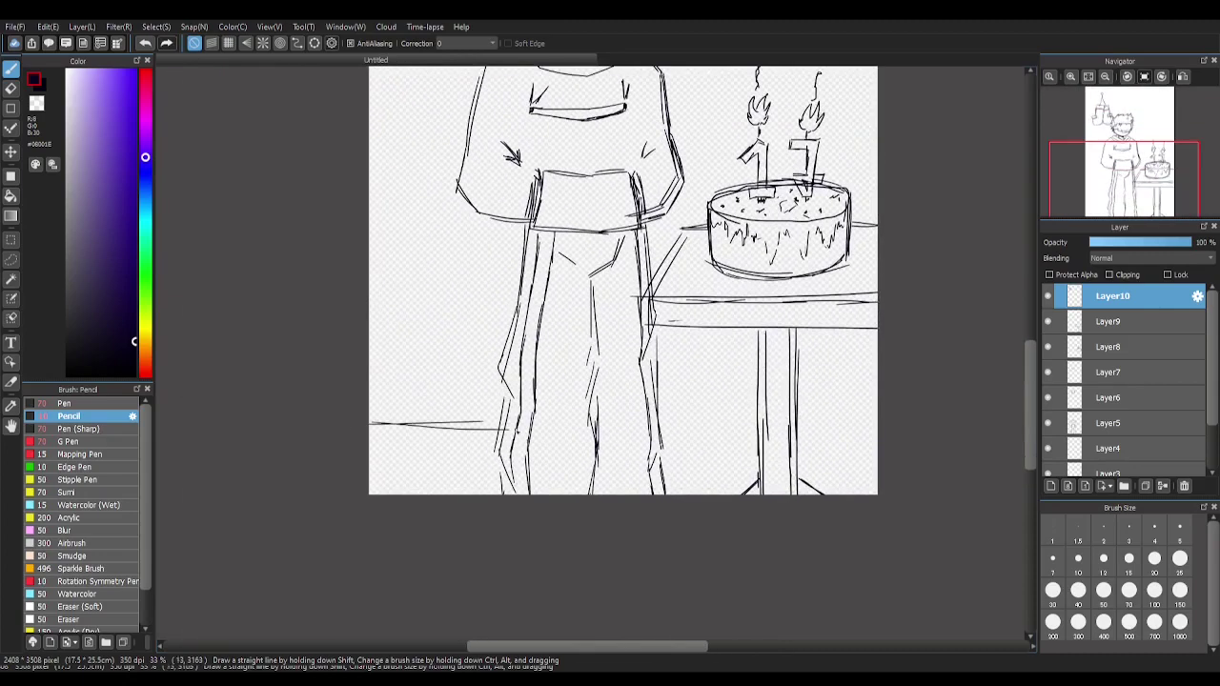
pyautogui.moveTo(662, 423); pyautogui.dragTo(877, 417)
# Add a new layer and sketch a kettlebell labelled 8 KG with a dumbbell next to it on the floor beside the trousers
pyautogui.hotkey('ctrl', 'shift', 'n')
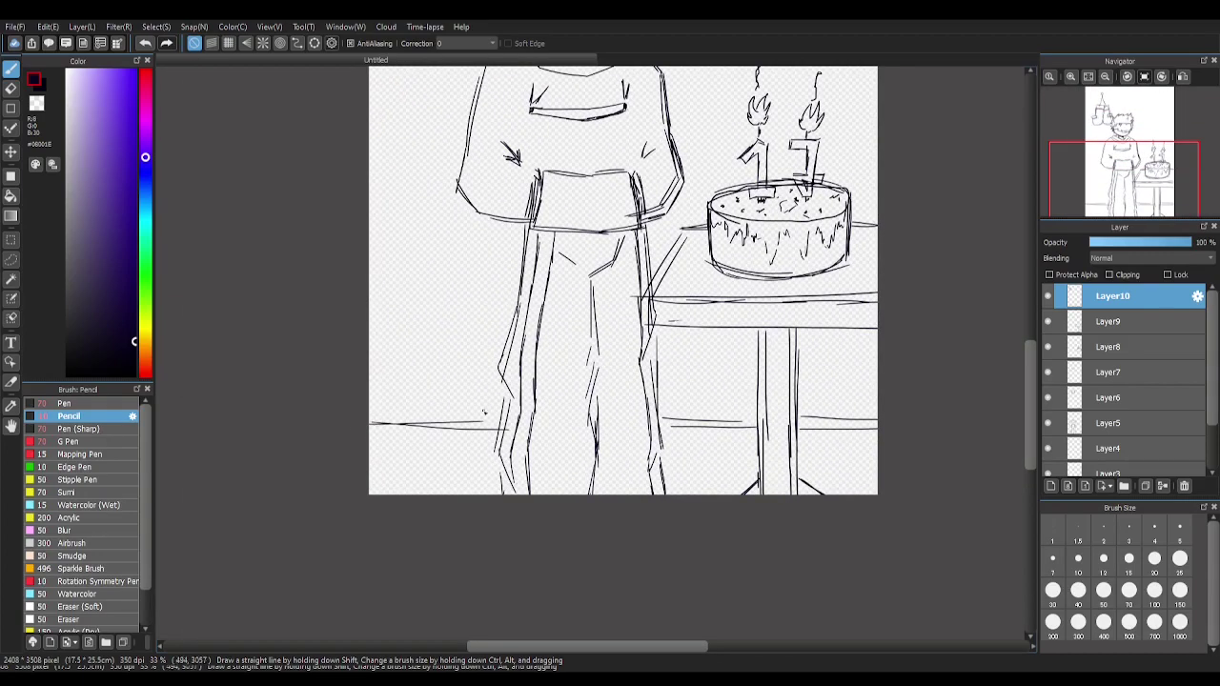
pyautogui.moveTo(384, 437)
pyautogui.mouseDown()
pyautogui.moveTo(406, 400)
pyautogui.moveTo(452, 378)
pyautogui.mouseUp()
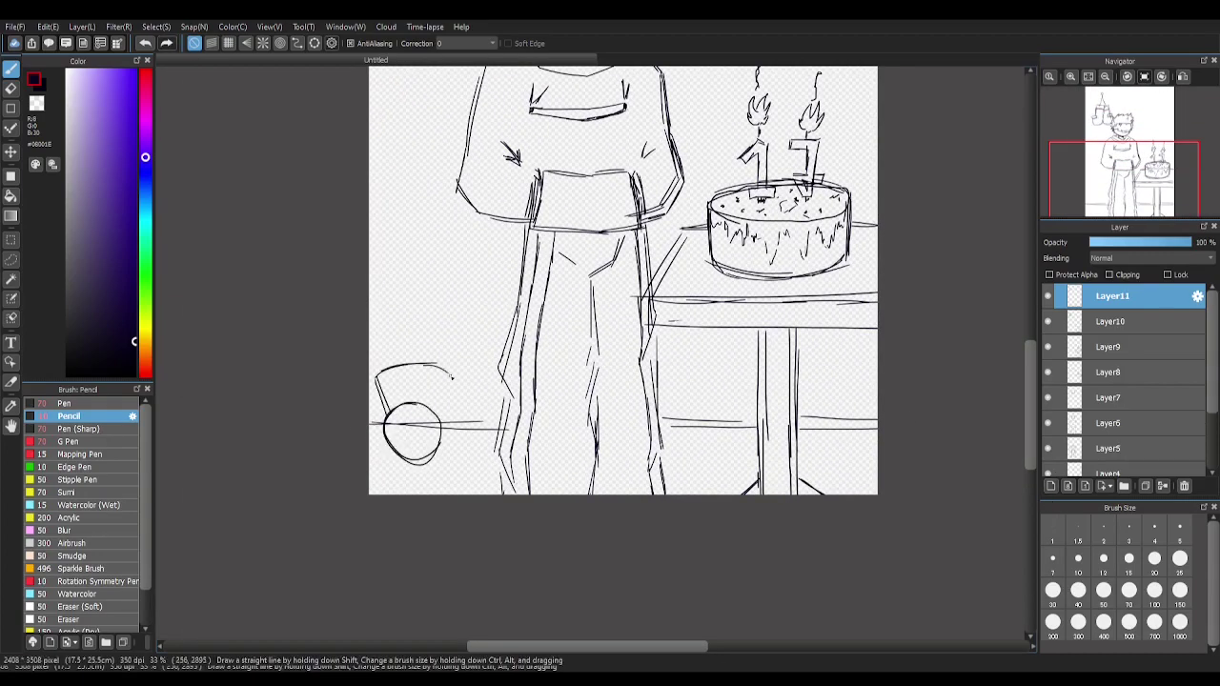
pyautogui.moveTo(397, 410)
pyautogui.mouseDown()
pyautogui.moveTo(439, 393)
pyautogui.moveTo(421, 448)
pyautogui.moveTo(467, 438)
pyautogui.moveTo(429, 438)
pyautogui.moveTo(372, 471)
pyautogui.mouseUp()
pyautogui.moveTo(417, 432)
pyautogui.mouseDown()
pyautogui.moveTo(425, 410)
pyautogui.moveTo(436, 444)
pyautogui.mouseUp()
pyautogui.moveTo(436, 425); pyautogui.dragTo(449, 426)
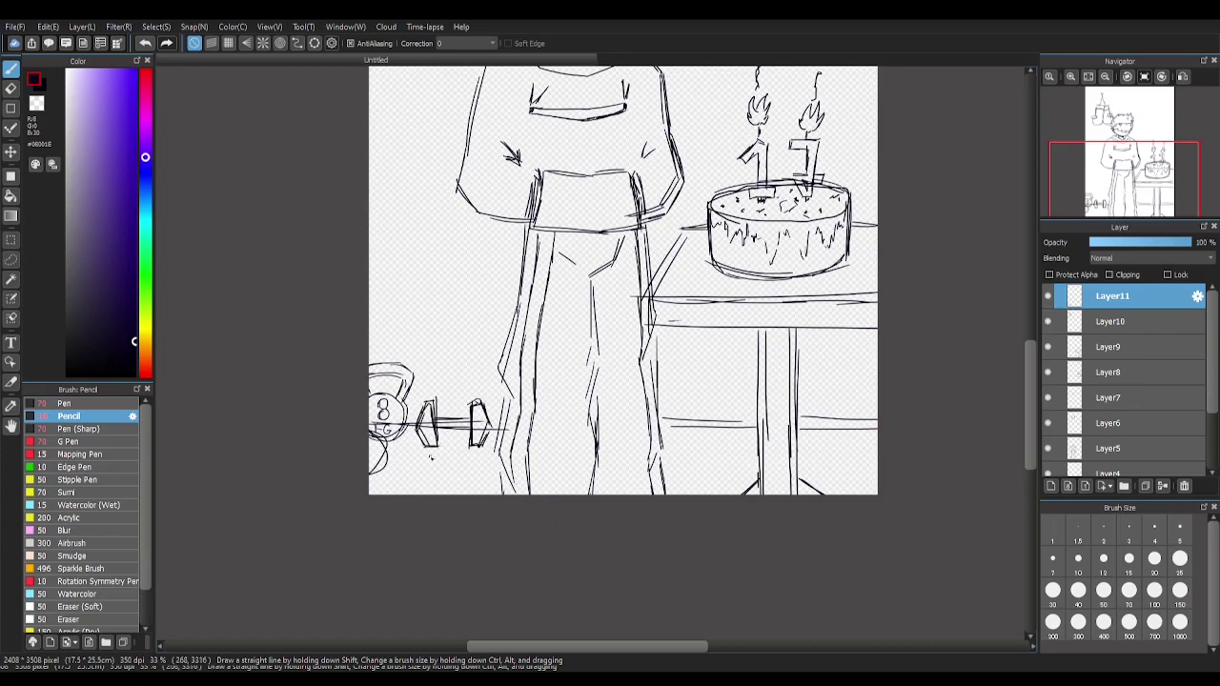
# Duplicate the dumbbell, place the copy slightly lower in front, and erase the overlapped lines of the original on Layer11
pyautogui.press('m')
pyautogui.moveTo(410, 376)
pyautogui.mouseDown()
pyautogui.moveTo(503, 468)
pyautogui.moveTo(493, 465)
pyautogui.mouseUp()
pyautogui.hotkey('ctrl', 't')
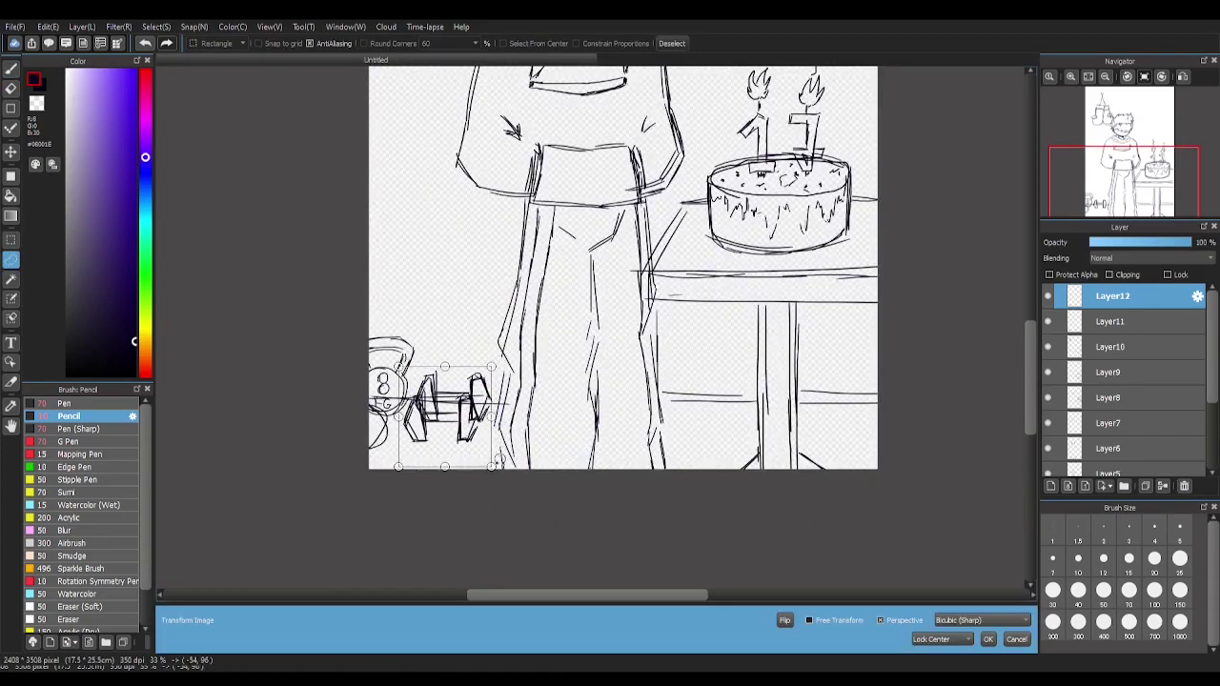
pyautogui.press('Return')
pyautogui.hotkey('ctrl', 'Down')
pyautogui.press('l')
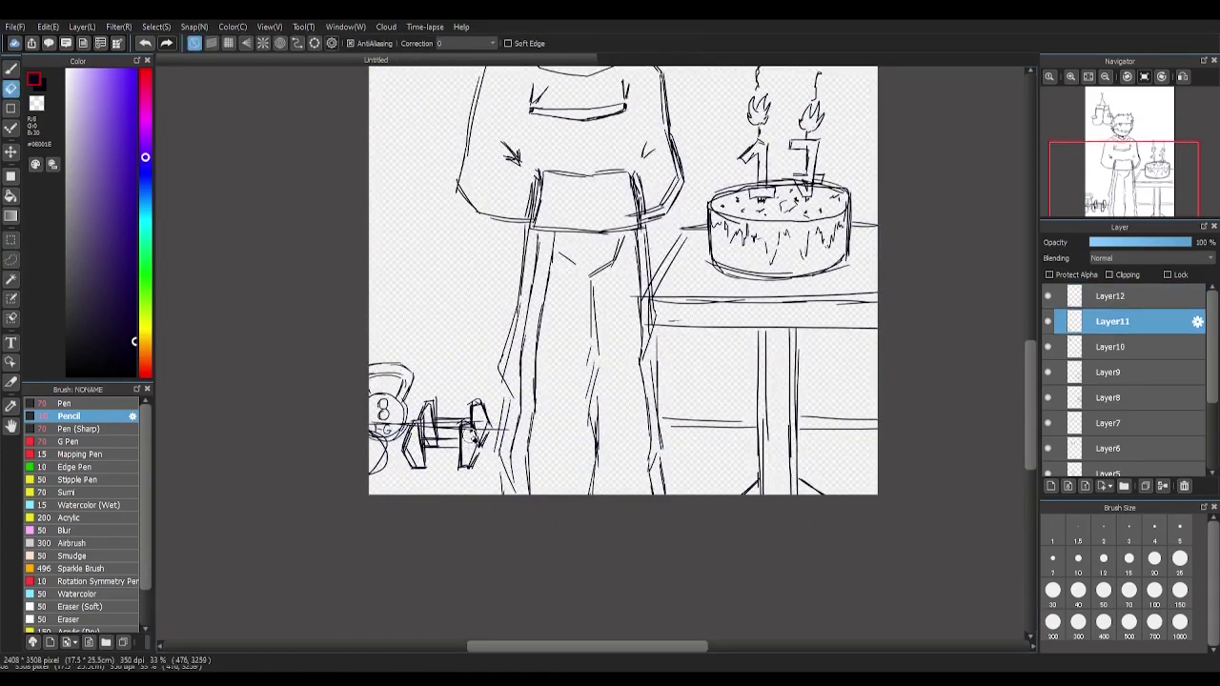
# Merge the dumbbell copy into Layer11 and enlarge the kettlebell and dumbbells slightly
pyautogui.moveTo(1125, 186); pyautogui.dragTo(1128, 164)
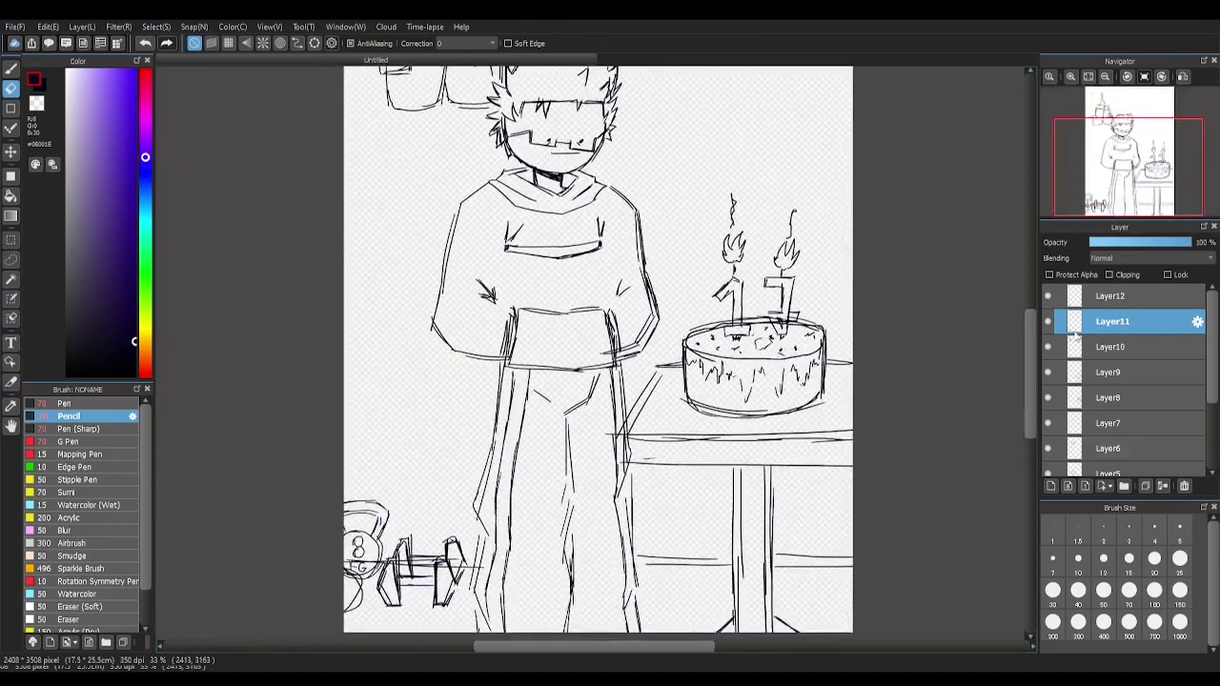
pyautogui.scroll(-1, 1058, 333)
pyautogui.press('b')
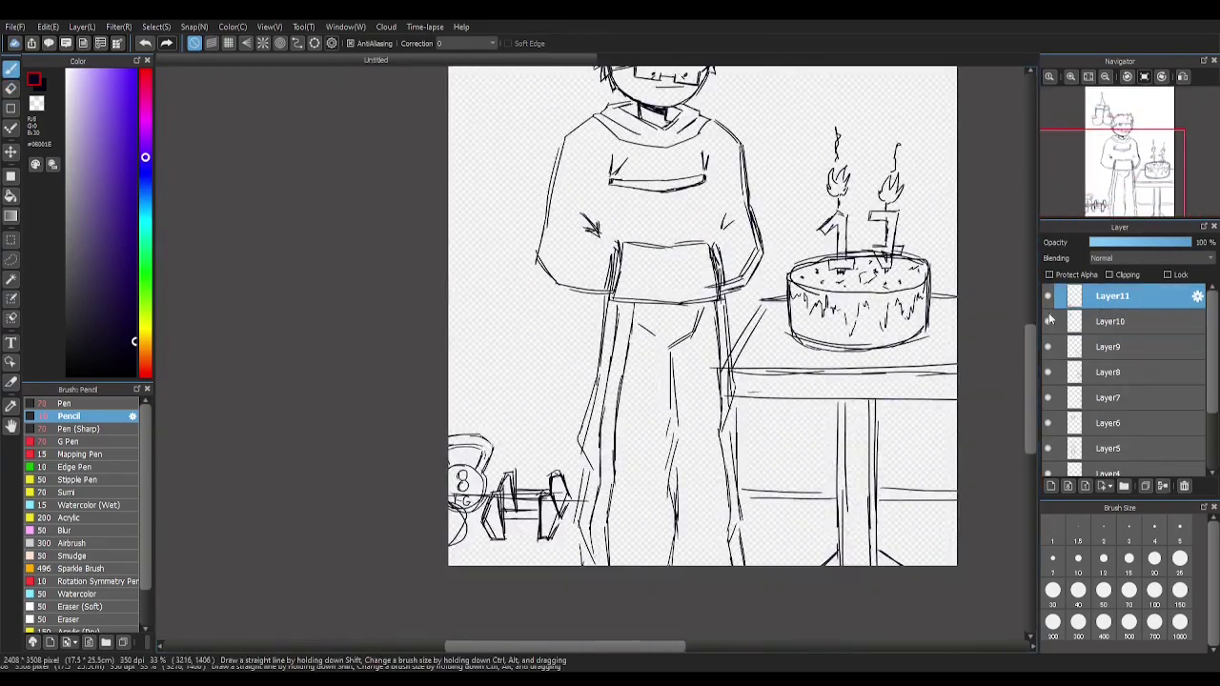
pyautogui.hotkey('ctrl', 't')
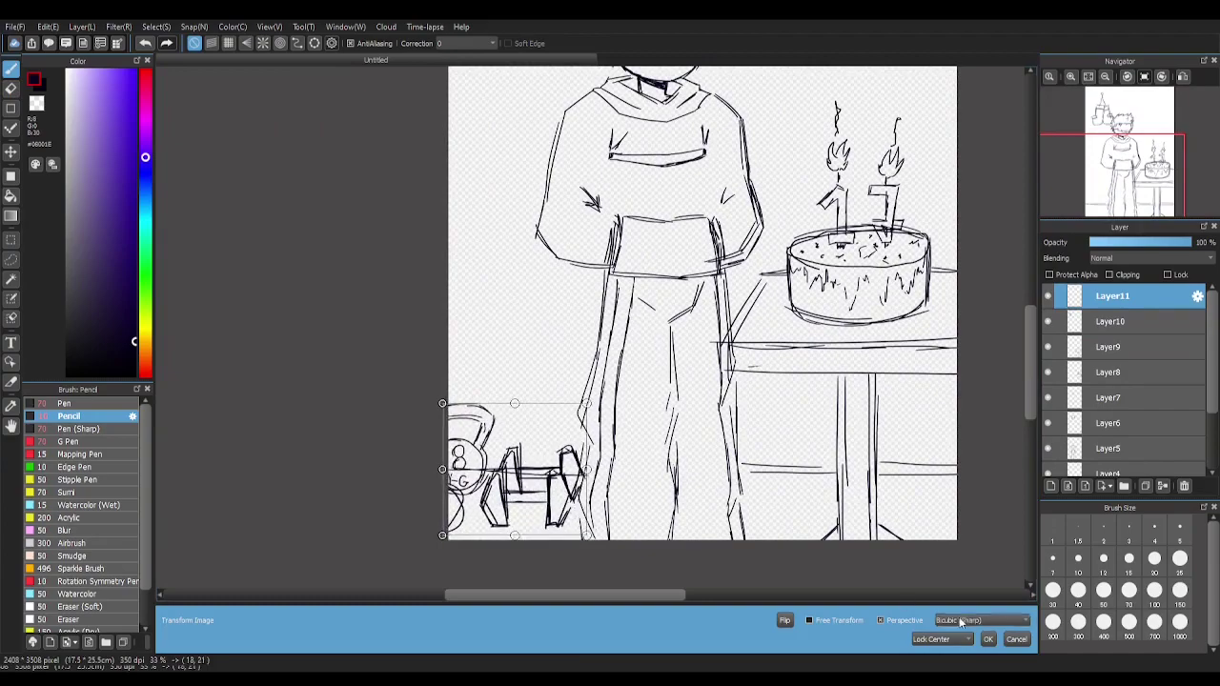
pyautogui.click(989, 638)
pyautogui.scroll(2, 591, 381)
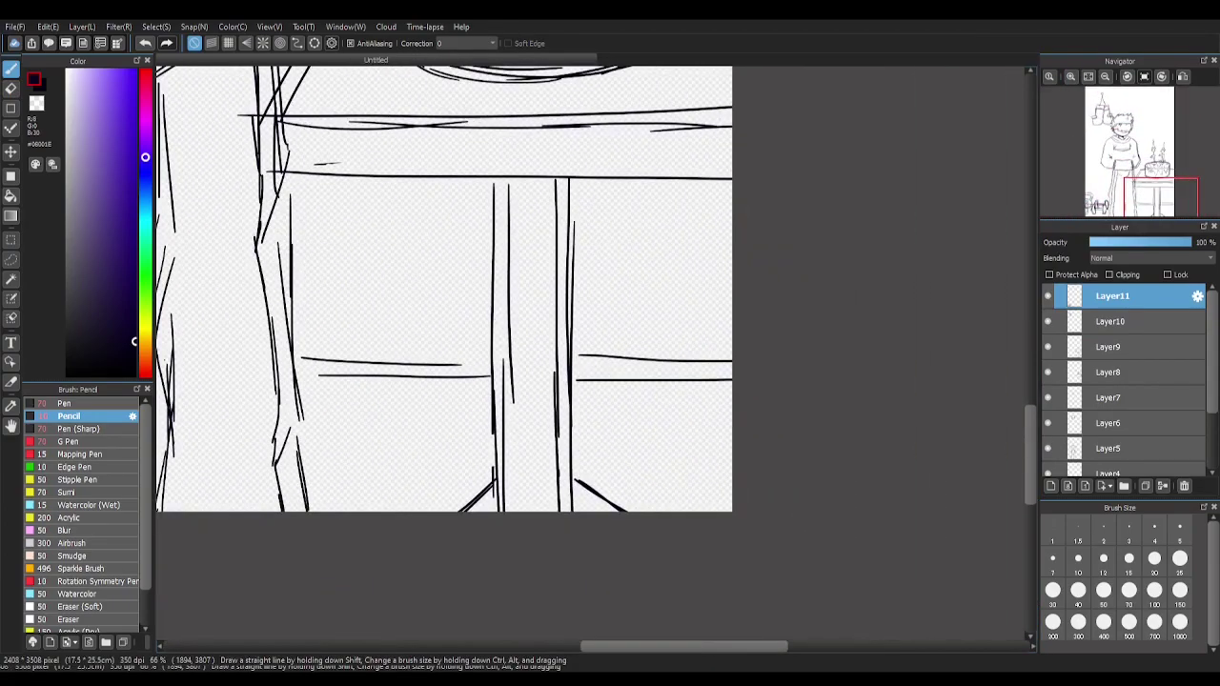
pyautogui.moveTo(598, 275)
pyautogui.mouseDown()
pyautogui.moveTo(629, 303)
pyautogui.moveTo(619, 335)
pyautogui.moveTo(640, 404)
pyautogui.moveTo(705, 405)
pyautogui.mouseUp()
pyautogui.hotkey('ctrl', 'z')
pyautogui.hotkey('ctrl', 'z')
pyautogui.hotkey('ctrl', 'z')
pyautogui.hotkey('ctrl', 'z')
pyautogui.hotkey('ctrl', 'z')
pyautogui.hotkey('ctrl', 'z')
pyautogui.hotkey('ctrl', 'z')
pyautogui.hotkey('ctrl', 'z')
pyautogui.hotkey('ctrl', 'z')
pyautogui.hotkey('ctrl', 'z')
pyautogui.hotkey('ctrl', 'z')
pyautogui.hotkey('ctrl', 'z')
pyautogui.hotkey('ctrl', 'z')
pyautogui.hotkey('ctrl', 'z')
# Sketch a small mouse on the floor under the table, with a rounded body, ear, large eye, legs and curled tail
pyautogui.moveTo(624, 417)
pyautogui.mouseDown()
pyautogui.moveTo(678, 383)
pyautogui.moveTo(720, 411)
pyautogui.mouseUp()
pyautogui.moveTo(635, 388)
pyautogui.mouseDown()
pyautogui.moveTo(646, 440)
pyautogui.moveTo(721, 410)
pyautogui.mouseUp()
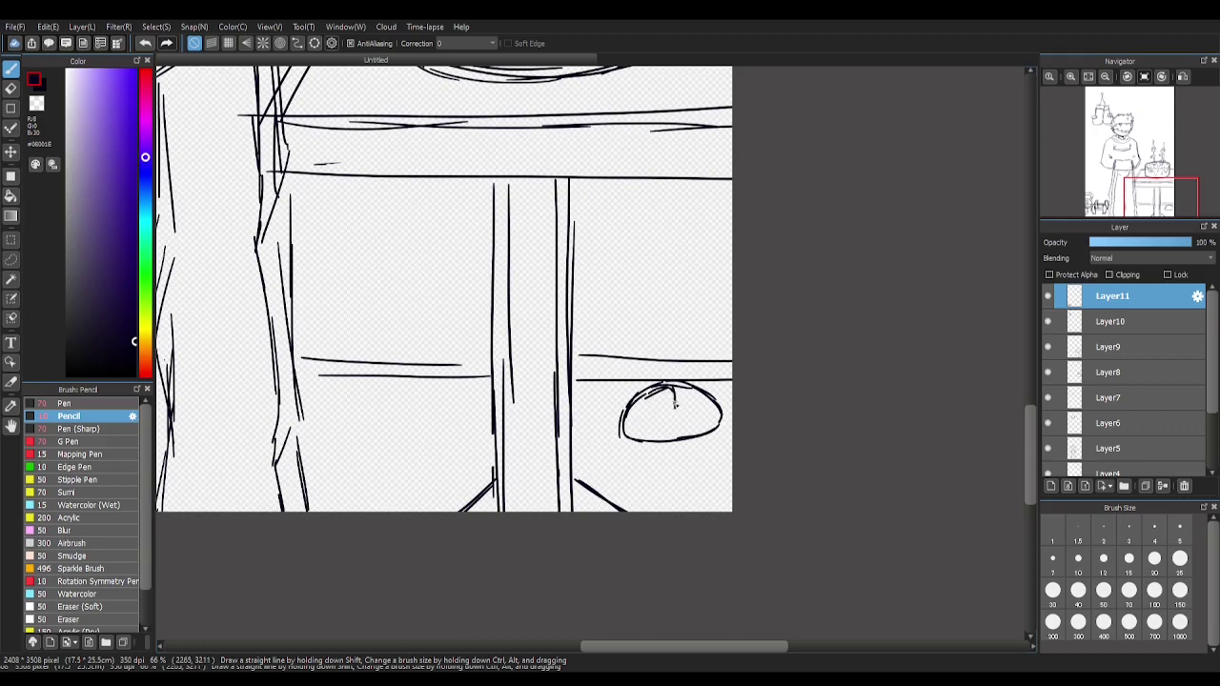
pyautogui.moveTo(642, 407); pyautogui.dragTo(649, 417)
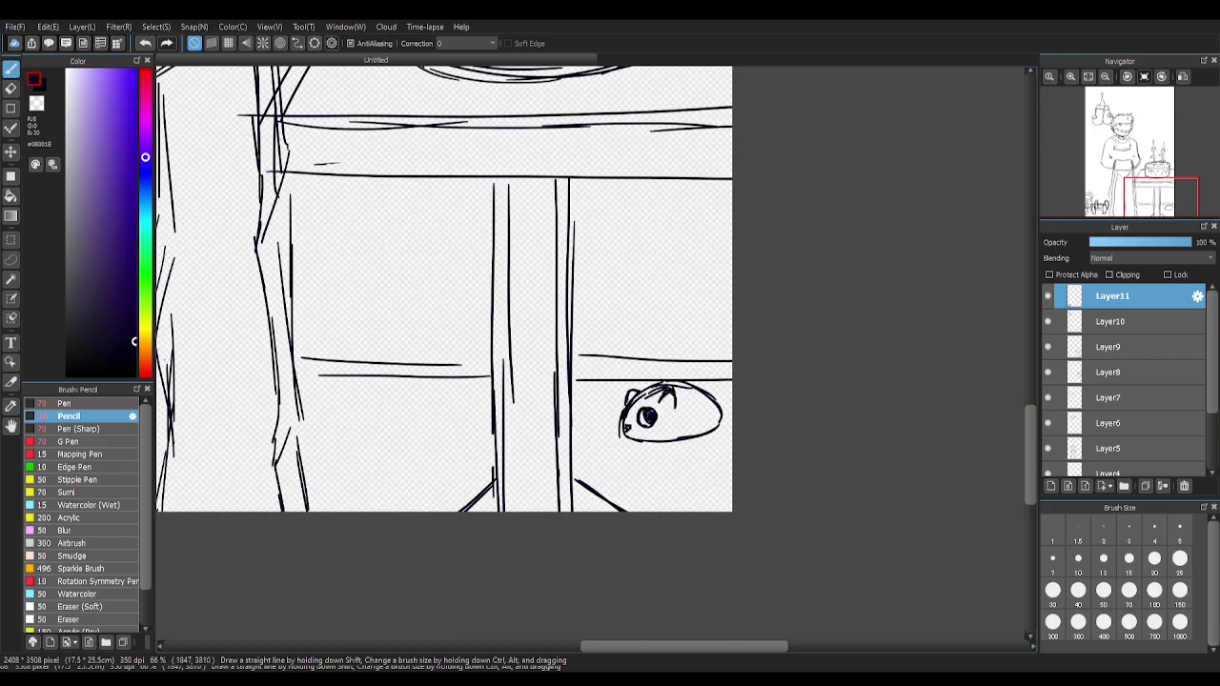
pyautogui.moveTo(736, 434); pyautogui.dragTo(732, 476)
pyautogui.scroll(-2, 1089, 99)
pyautogui.scroll(2, 1089, 100)
pyautogui.scroll(1, 1089, 99)
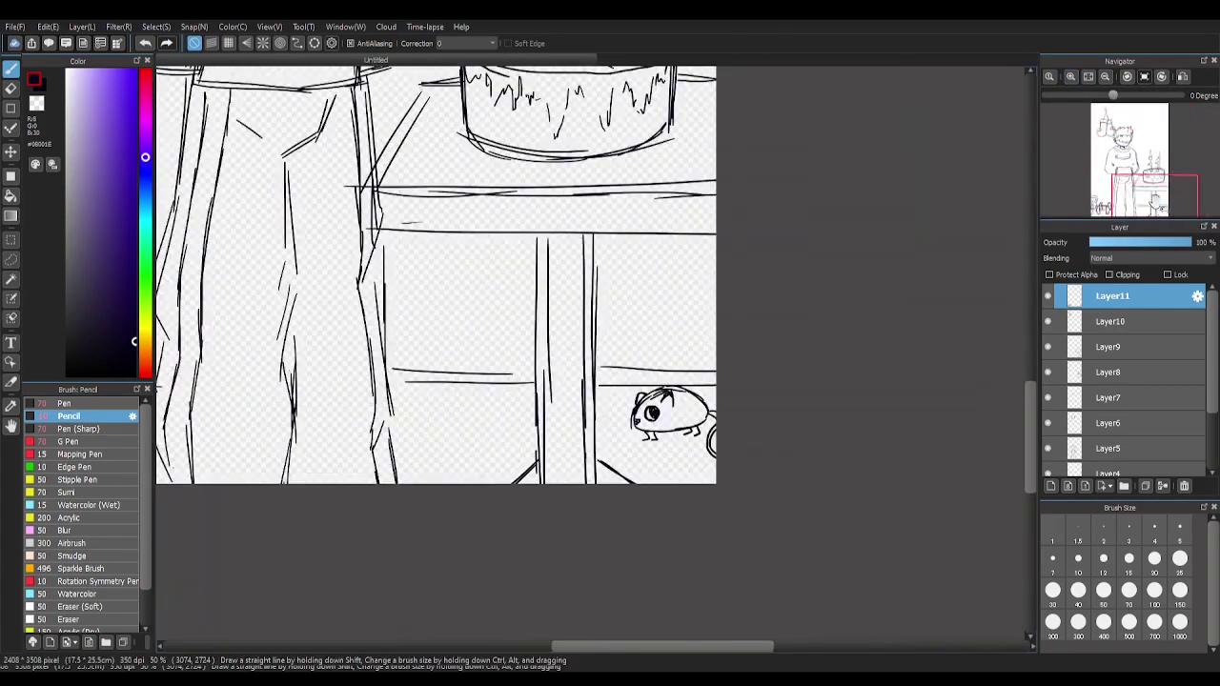
pyautogui.press('m')
pyautogui.moveTo(617, 352); pyautogui.dragTo(717, 484)
pyautogui.hotkey('ctrl', 'c')
pyautogui.hotkey('ctrl', 'v')
pyautogui.hotkey('ctrl', 't')
pyautogui.moveTo(701, 389); pyautogui.dragTo(700, 438)
pyautogui.hotkey('ctrl', 'z')
pyautogui.press('b')
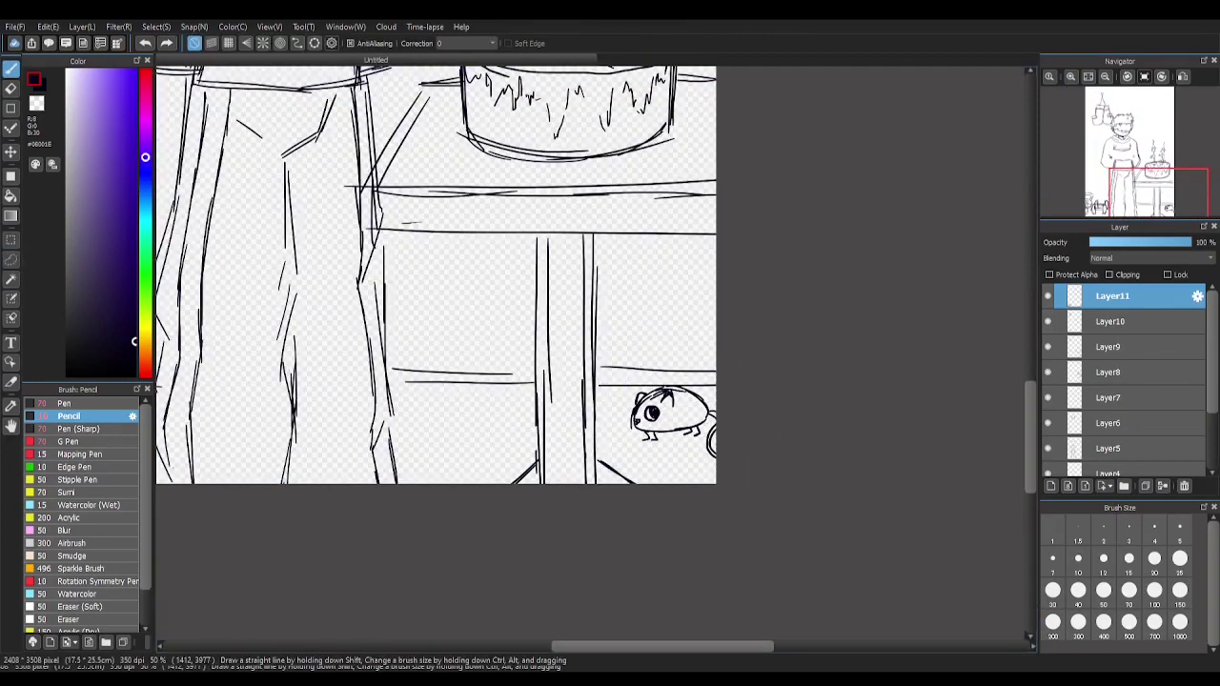
# Add a jagged fur line along the mouse's belly
pyautogui.hotkey('ctrl', '+')
pyautogui.moveTo(678, 474)
pyautogui.mouseDown()
pyautogui.moveTo(674, 491)
pyautogui.moveTo(725, 508)
pyautogui.mouseUp()
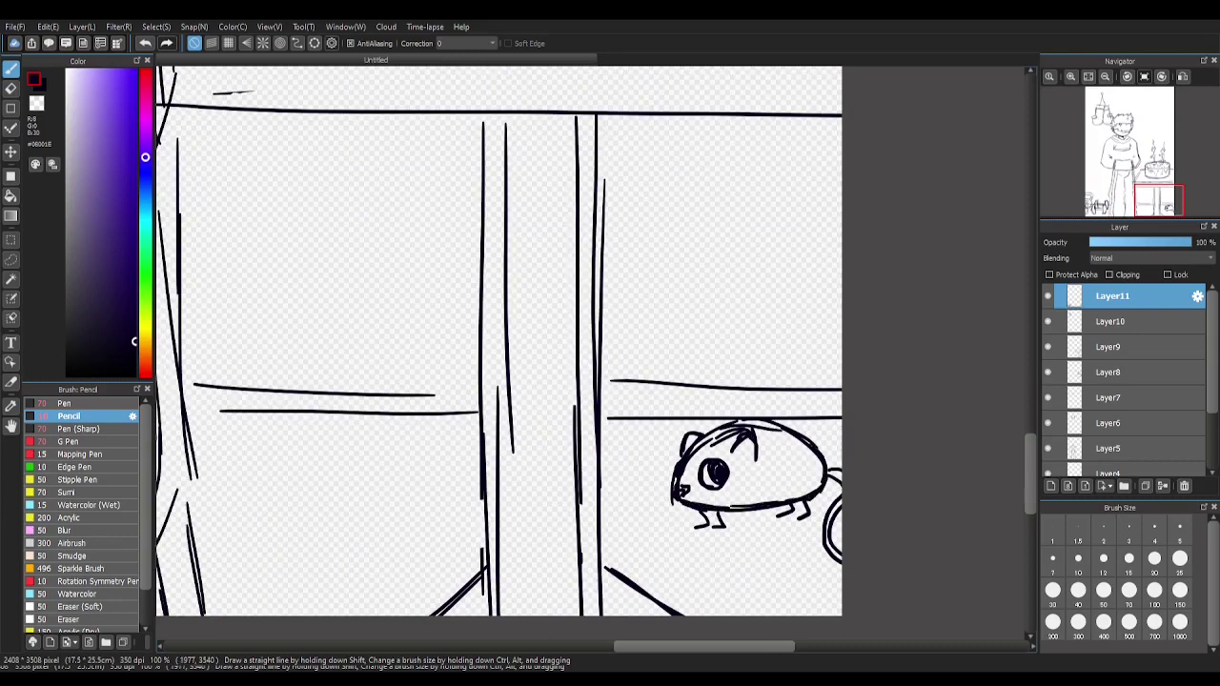
pyautogui.moveTo(696, 496); pyautogui.dragTo(729, 506)
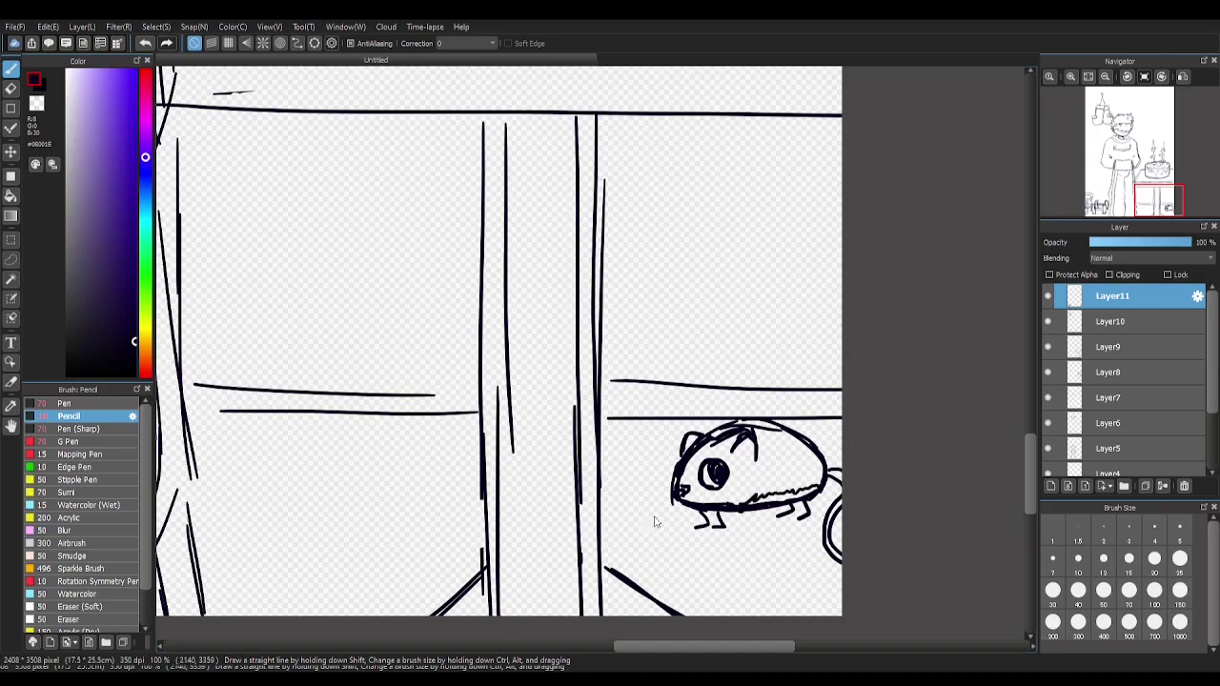
pyautogui.scroll(-3, 1133, 177)
pyautogui.moveTo(1130, 172); pyautogui.dragTo(1152, 191)
pyautogui.scroll(2, 1134, 176)
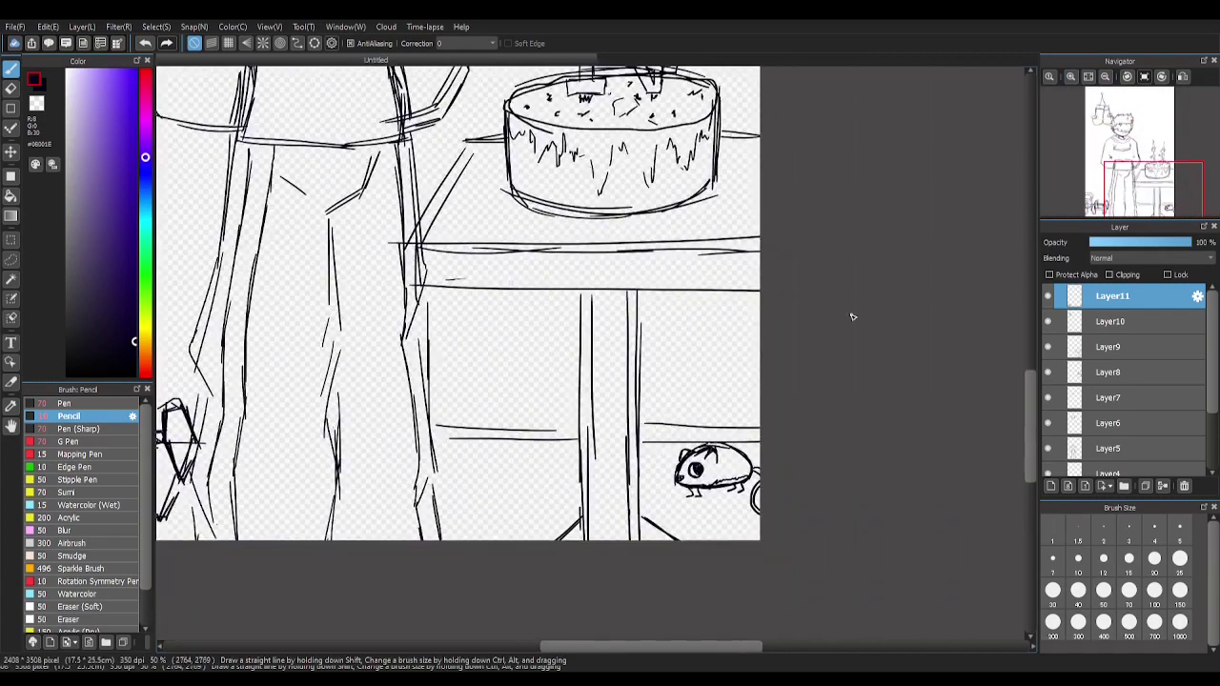
# Add a second small mouse on Layer12 under the table, facing right, with a large eye, ear and curled tail
pyautogui.hotkey('ctrl', 'v')
pyautogui.moveTo(761, 493); pyautogui.dragTo(535, 501)
pyautogui.click(988, 638)
pyautogui.scroll(3, 504, 433)
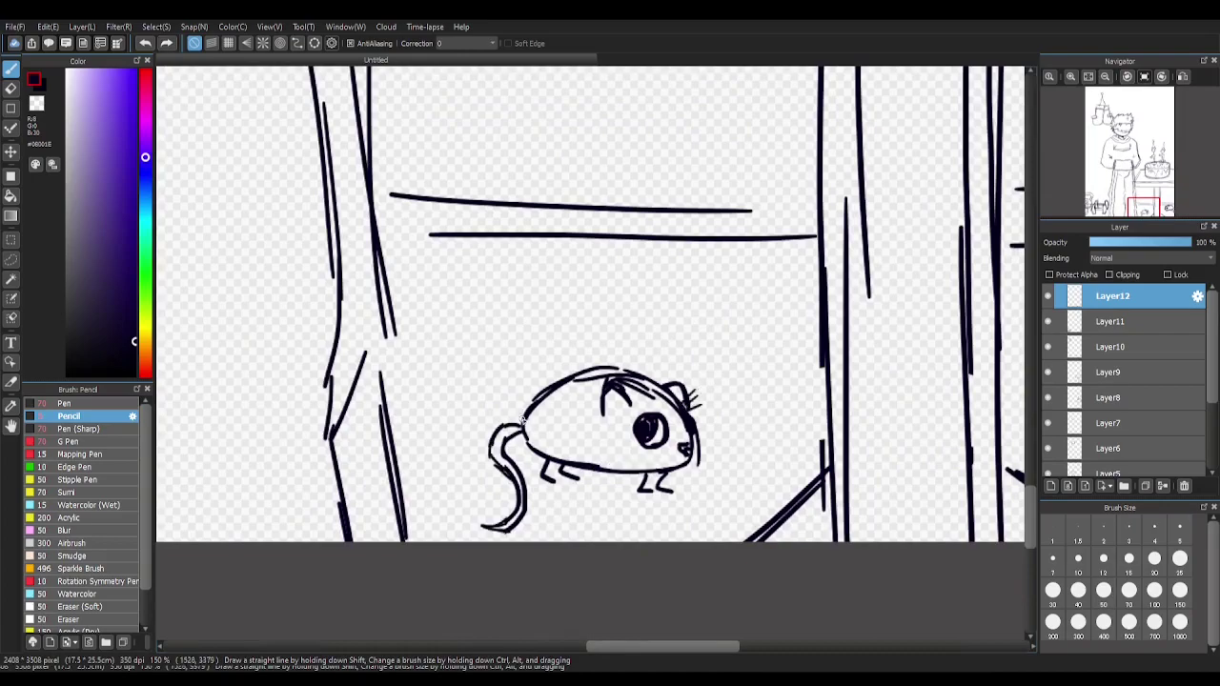
pyautogui.scroll(-4, 667, 486)
pyautogui.scroll(3, 515, 352)
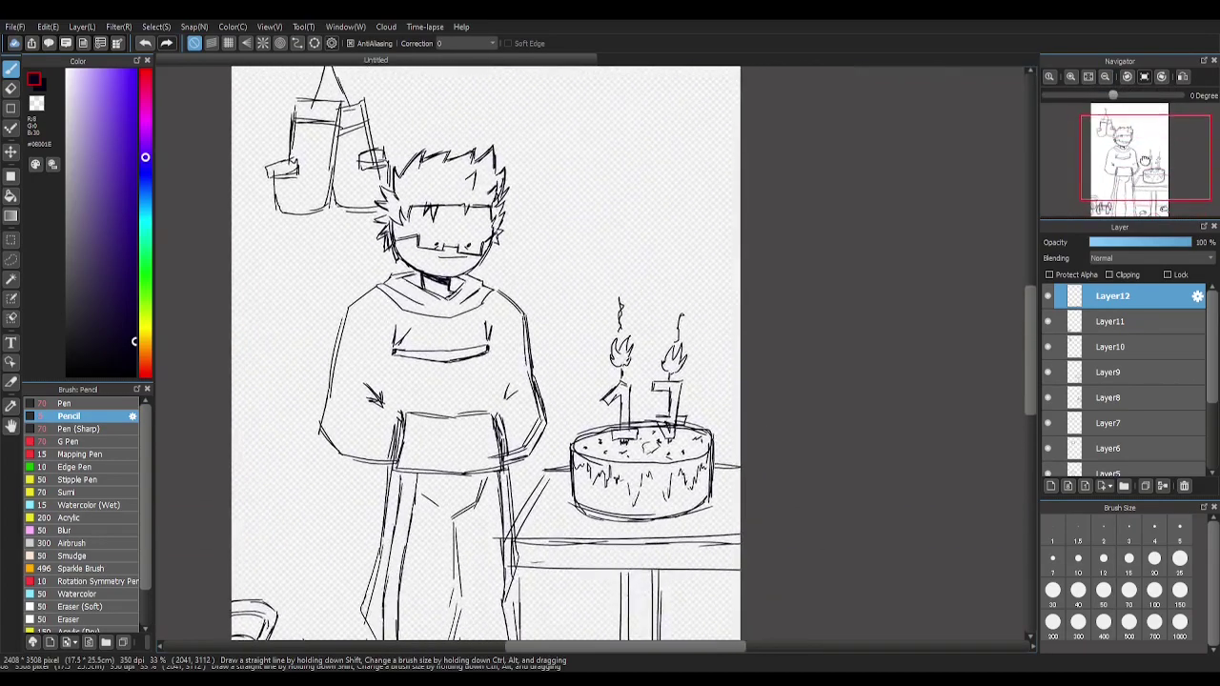
# Draw a row of short stubble strokes along the character's chin
pyautogui.scroll(-4, 515, 352)
pyautogui.scroll(4, 514, 352)
pyautogui.scroll(-1, 530, 352)
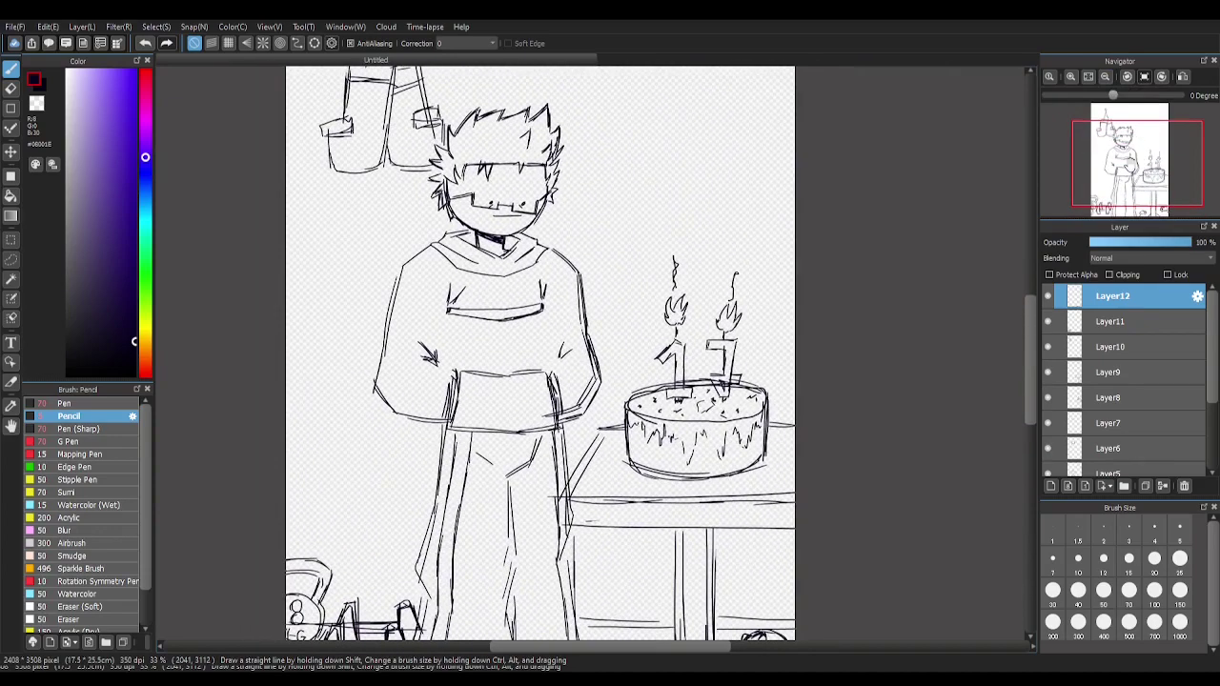
pyautogui.scroll(3, 492, 176)
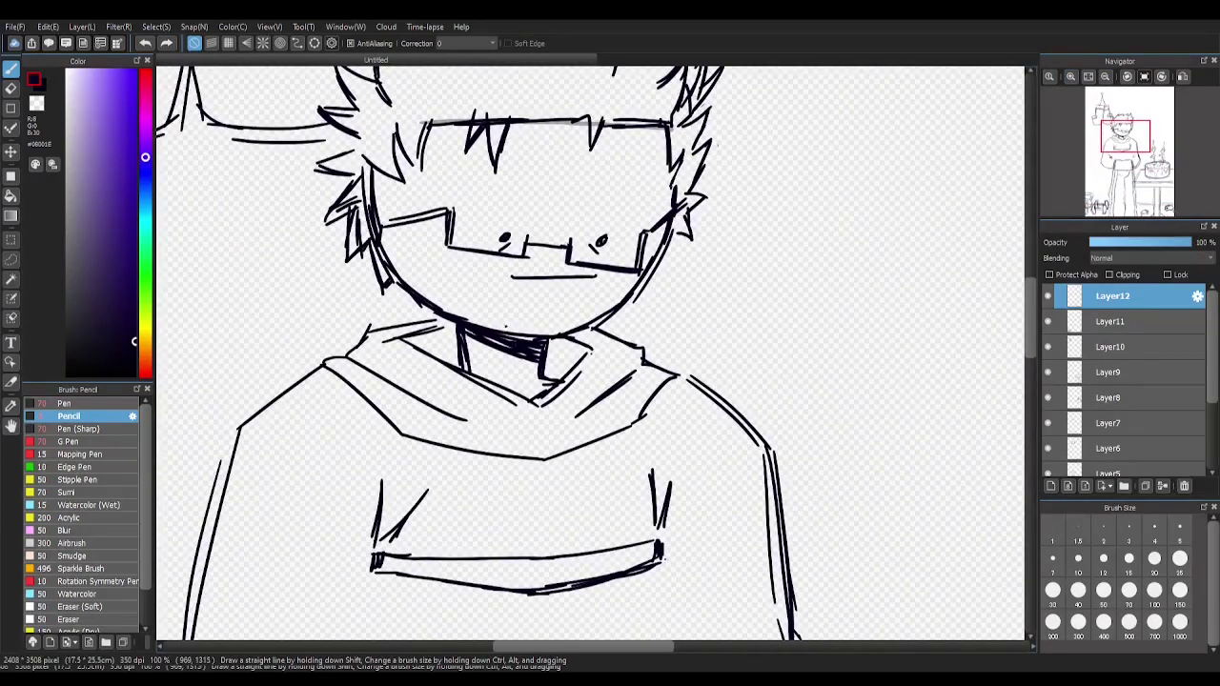
pyautogui.moveTo(499, 324); pyautogui.dragTo(545, 334)
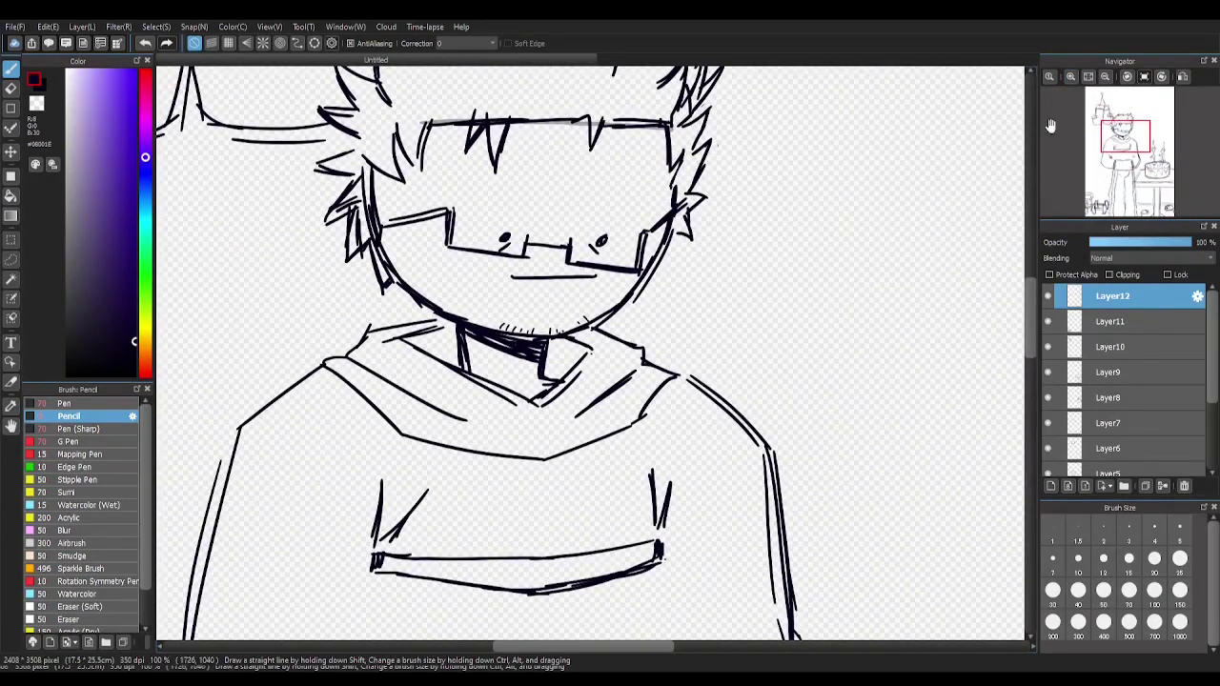
# Sketch a tall rectangular picture frame with doubled edges on a new layer, on the wall above the cake
pyautogui.scroll(-3, 1117, 162)
pyautogui.moveTo(1117, 162)
pyautogui.mouseDown()
pyautogui.moveTo(1134, 186)
pyautogui.moveTo(1091, 151)
pyautogui.moveTo(1072, 106)
pyautogui.mouseUp()
pyautogui.click(1051, 486)
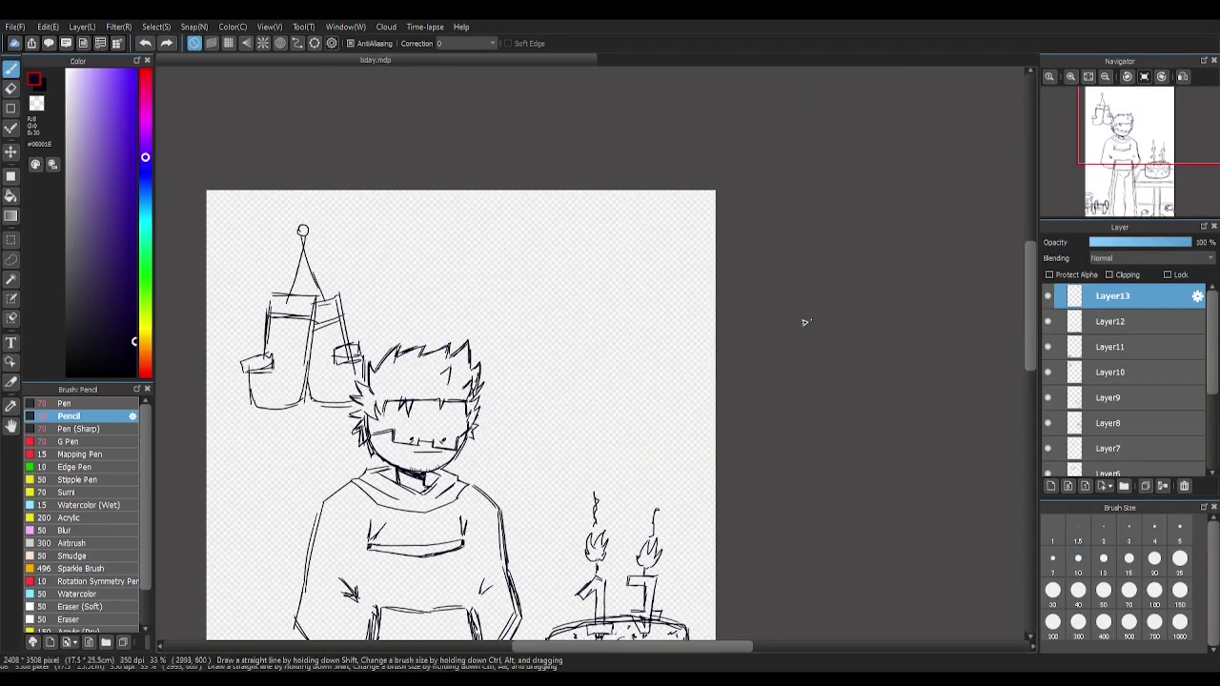
pyautogui.scroll(-5, 804, 321)
pyautogui.scroll(5, 667, 286)
pyautogui.moveTo(562, 241)
pyautogui.mouseDown()
pyautogui.moveTo(663, 244)
pyautogui.moveTo(551, 381)
pyautogui.moveTo(546, 416)
pyautogui.moveTo(672, 410)
pyautogui.mouseUp()
pyautogui.moveTo(675, 240); pyautogui.dragTo(675, 417)
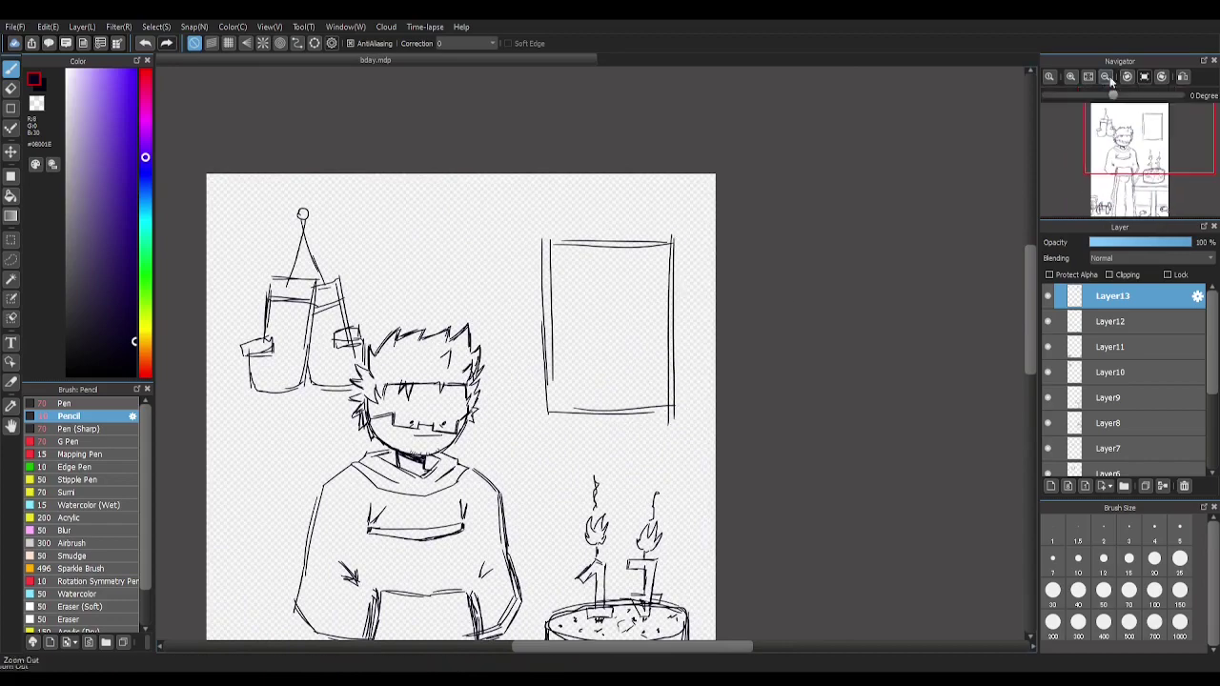
# Sketch an oval head with vertical and horizontal face guidelines inside the picture frame on new Layer14
pyautogui.scroll(1, 1143, 126)
pyautogui.click(1050, 485)
pyautogui.moveTo(1148, 122); pyautogui.dragTo(1143, 127)
pyautogui.scroll(1, 1142, 127)
pyautogui.moveTo(622, 223)
pyautogui.mouseDown()
pyautogui.moveTo(615, 471)
pyautogui.moveTo(644, 467)
pyautogui.moveTo(562, 271)
pyautogui.moveTo(619, 514)
pyautogui.mouseUp()
pyautogui.hotkey('ctrl', 'z')
pyautogui.hotkey('ctrl', 'z')
pyautogui.moveTo(621, 263); pyautogui.dragTo(622, 422)
pyautogui.hotkey('ctrl', 'z')
pyautogui.moveTo(627, 353)
pyautogui.mouseDown()
pyautogui.moveTo(625, 255)
pyautogui.moveTo(626, 490)
pyautogui.mouseUp()
pyautogui.hotkey('ctrl', 'z')
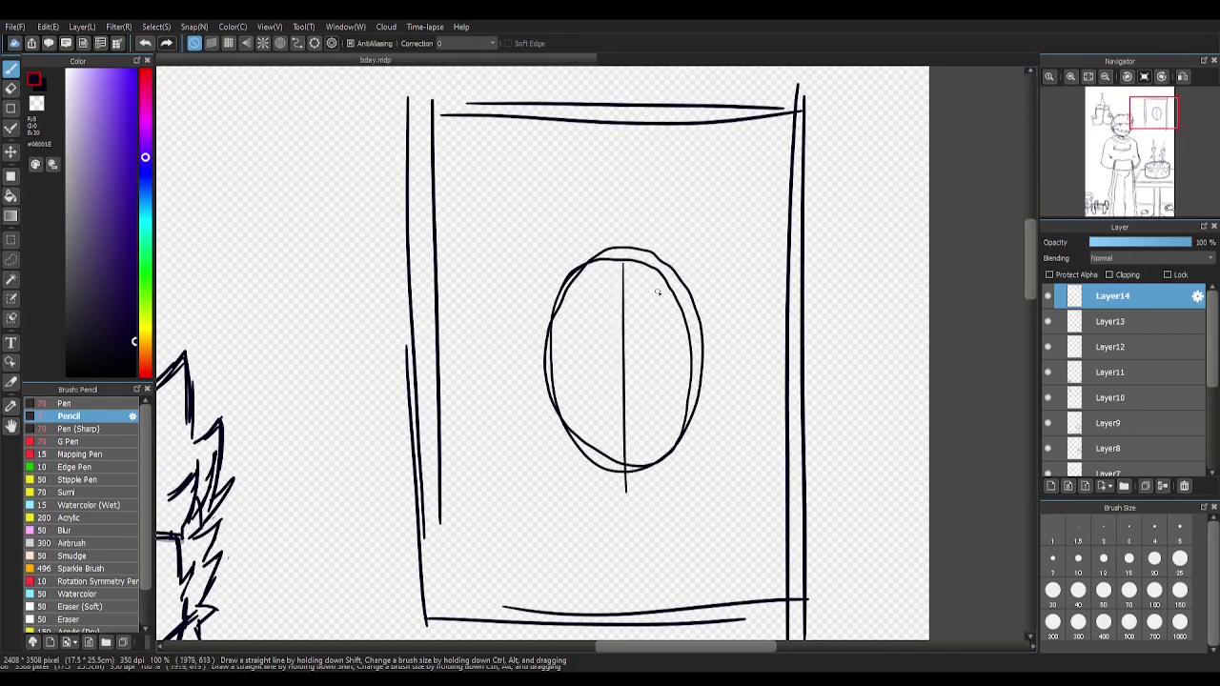
pyautogui.moveTo(615, 416); pyautogui.dragTo(692, 415)
pyautogui.scroll(-5, 691, 416)
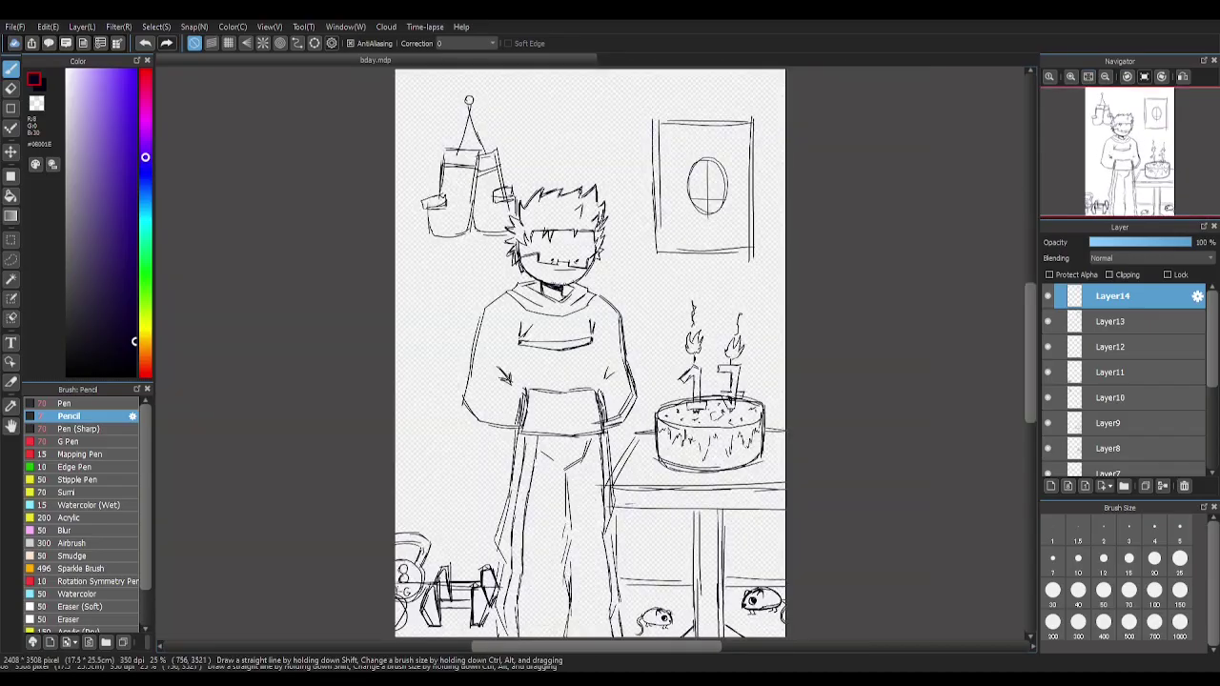
# Erase the overlapping lines around the bases of the 1 and 7 candles on Layer8
pyautogui.moveTo(1110, 111)
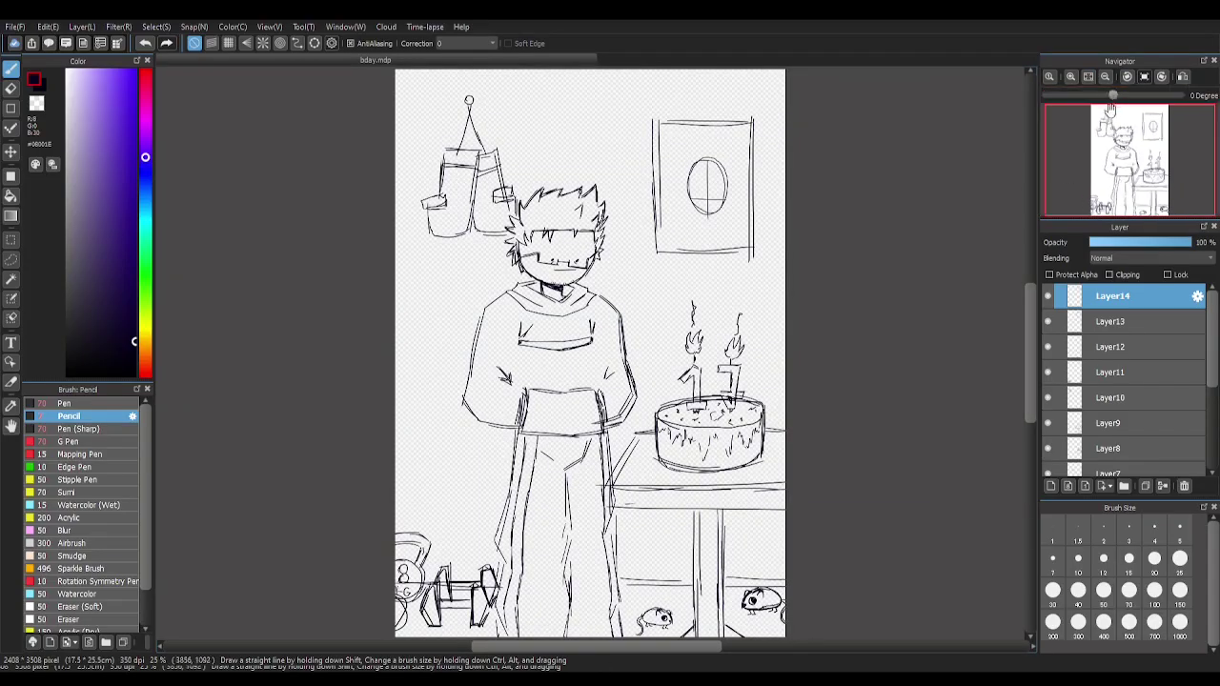
pyautogui.scroll(3, 1101, 109)
pyautogui.moveTo(1155, 200); pyautogui.dragTo(1155, 153)
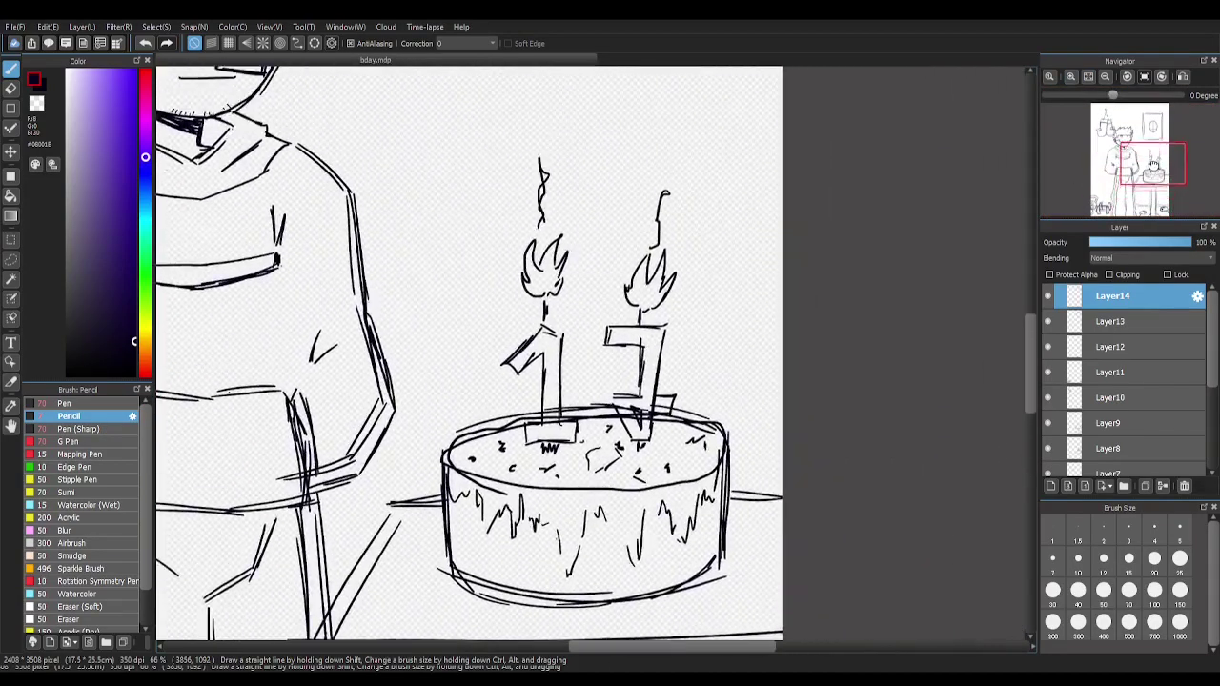
pyautogui.click(1096, 347)
pyautogui.click(1048, 423)
pyautogui.click(1110, 448)
pyautogui.press('e')
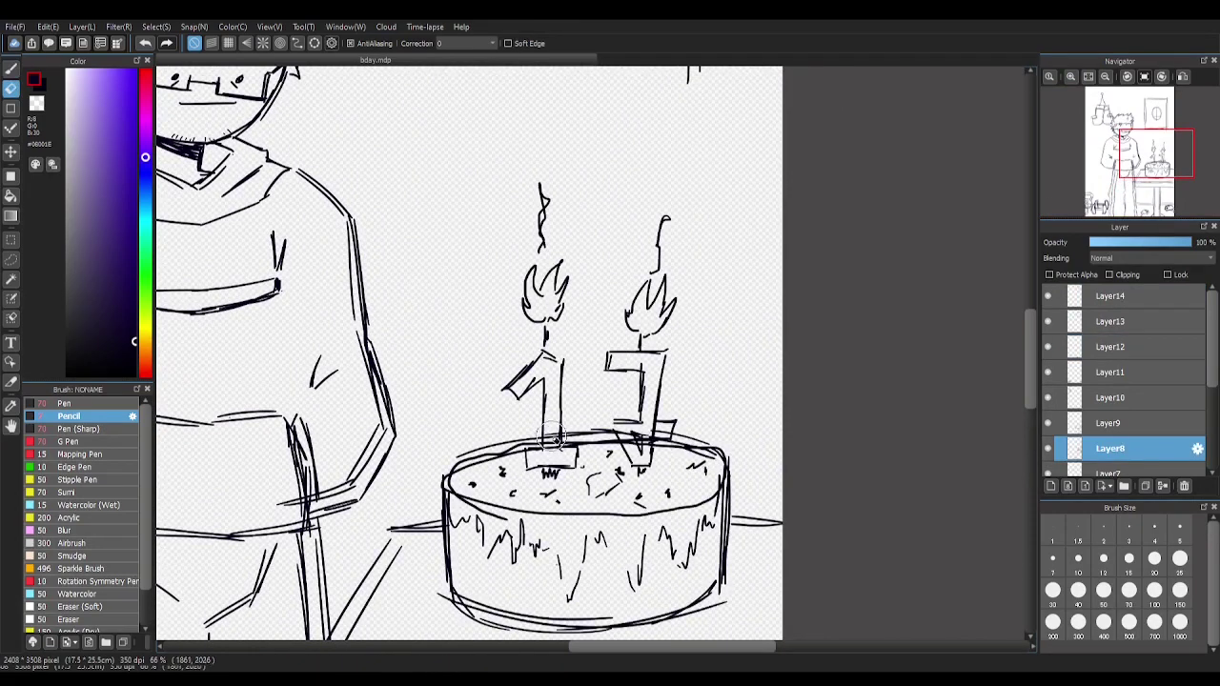
pyautogui.moveTo(624, 424); pyautogui.dragTo(646, 495)
pyautogui.press('b')
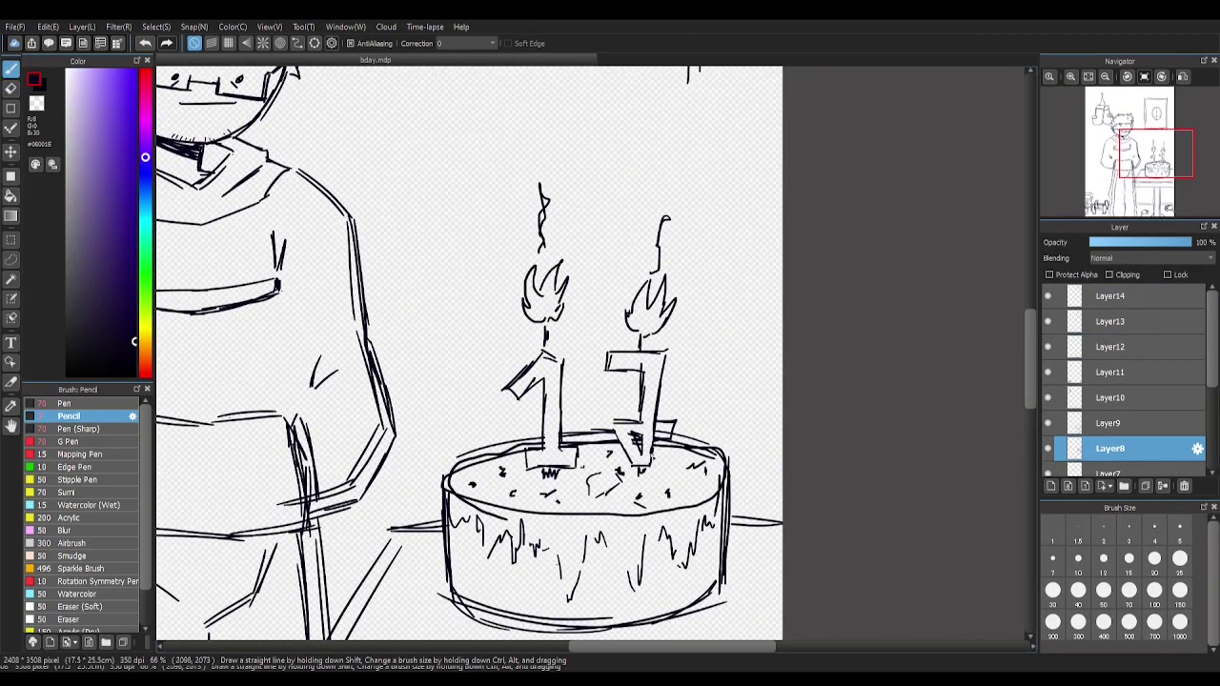
pyautogui.press('e')
pyautogui.moveTo(658, 429); pyautogui.dragTo(601, 513)
pyautogui.press('b')
# Draw the neck and sloping shoulders below the framed oval head on Layer14
pyautogui.click(1160, 111)
pyautogui.click(1110, 296)
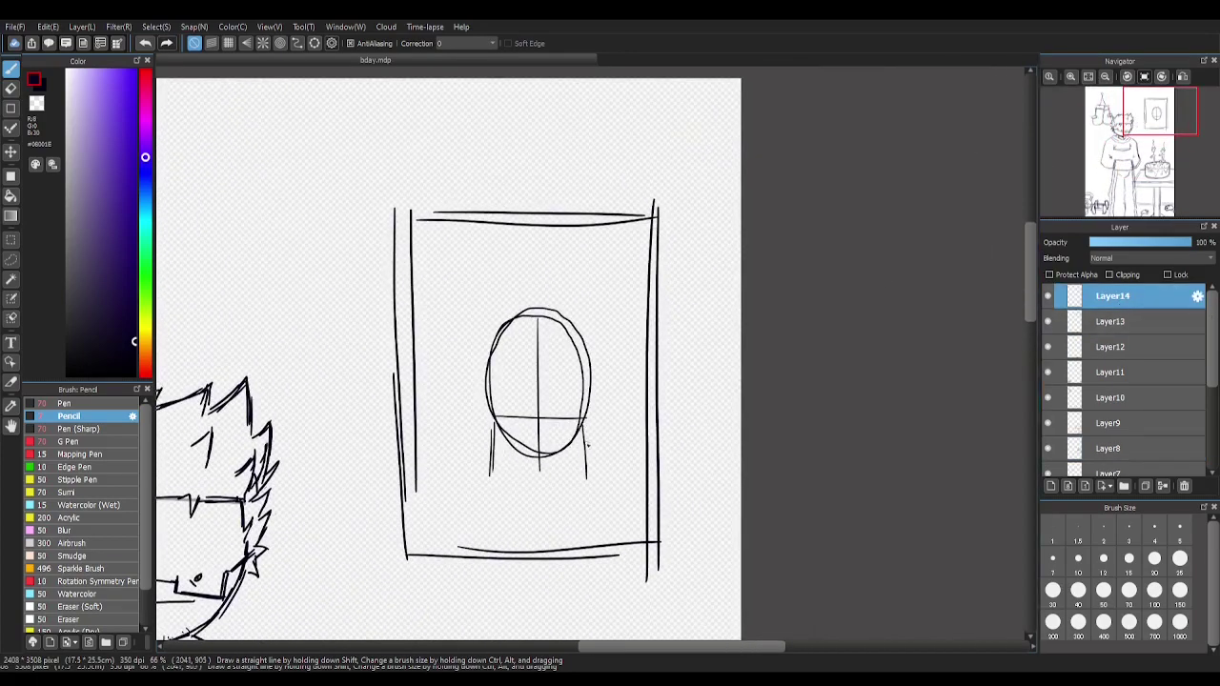
pyautogui.hotkey('ctrl', 'z')
pyautogui.moveTo(446, 481); pyautogui.dragTo(492, 454)
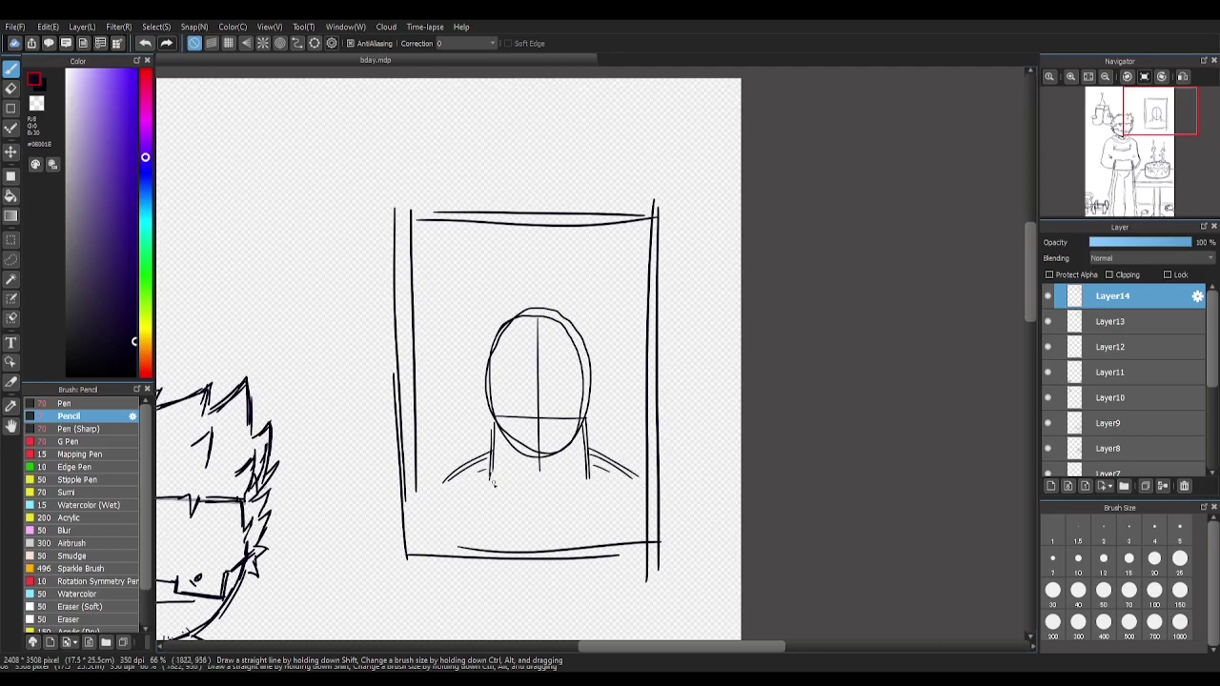
pyautogui.hotkey('ctrl', 'z')
pyautogui.moveTo(577, 447); pyautogui.dragTo(569, 484)
# Lasso the portrait's head, neck and shoulders, move them slightly higher in the frame, and deselect
pyautogui.press('l')
pyautogui.moveTo(434, 481)
pyautogui.mouseDown()
pyautogui.moveTo(648, 496)
pyautogui.moveTo(429, 472)
pyautogui.mouseUp()
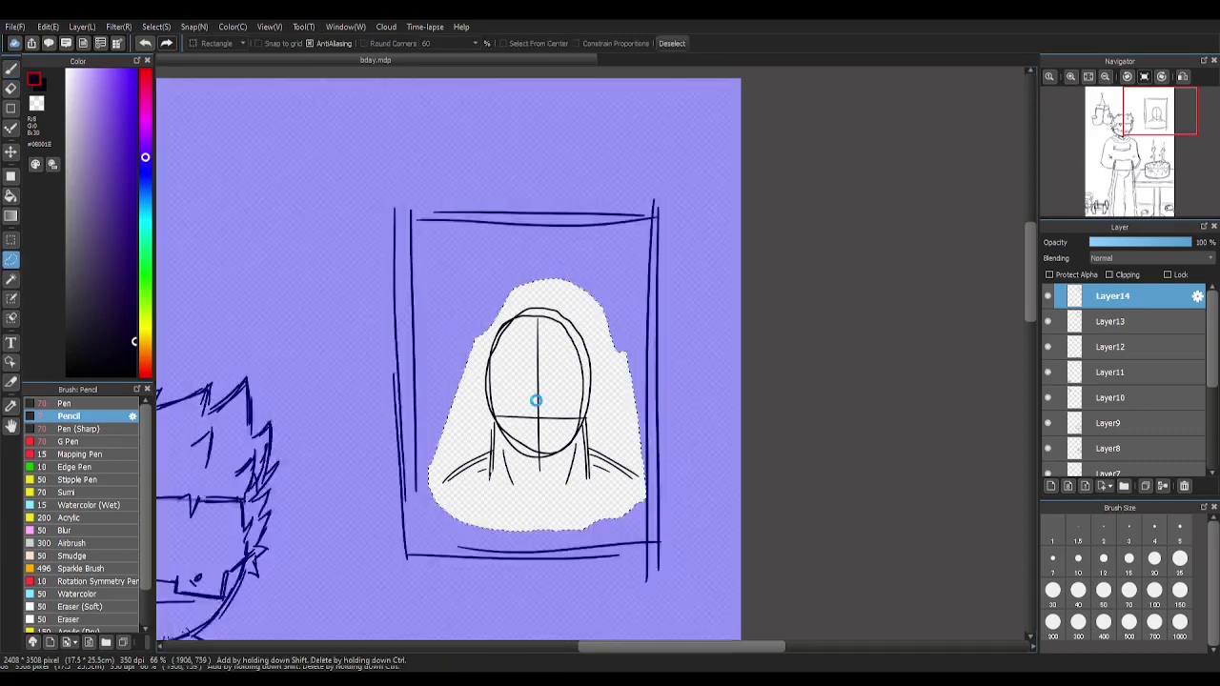
pyautogui.hotkey('ctrl', 't')
pyautogui.press('Return')
pyautogui.hotkey('ctrl', 'd')
pyautogui.press('b')
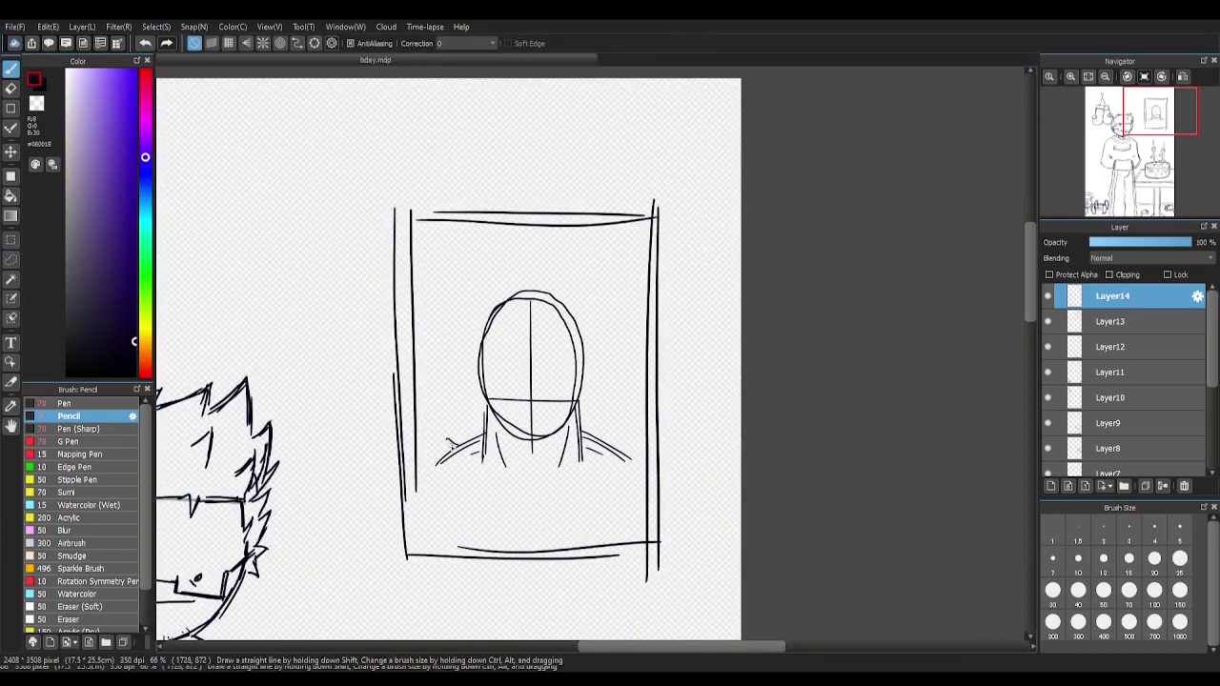
# Sketch the portrait's neckline with a shallow V across the chest and short strap lines over the shoulders
pyautogui.hotkey('ctrl', 'z')
pyautogui.moveTo(453, 441)
pyautogui.mouseDown()
pyautogui.moveTo(519, 488)
pyautogui.moveTo(552, 488)
pyautogui.mouseUp()
pyautogui.hotkey('ctrl', 'z')
pyautogui.moveTo(463, 470)
pyautogui.mouseDown()
pyautogui.moveTo(530, 488)
pyautogui.moveTo(612, 474)
pyautogui.mouseUp()
pyautogui.hotkey('ctrl', 'z')
pyautogui.moveTo(454, 471)
pyautogui.mouseDown()
pyautogui.moveTo(591, 488)
pyautogui.moveTo(604, 477)
pyautogui.mouseUp()
pyautogui.hotkey('ctrl', 'z')
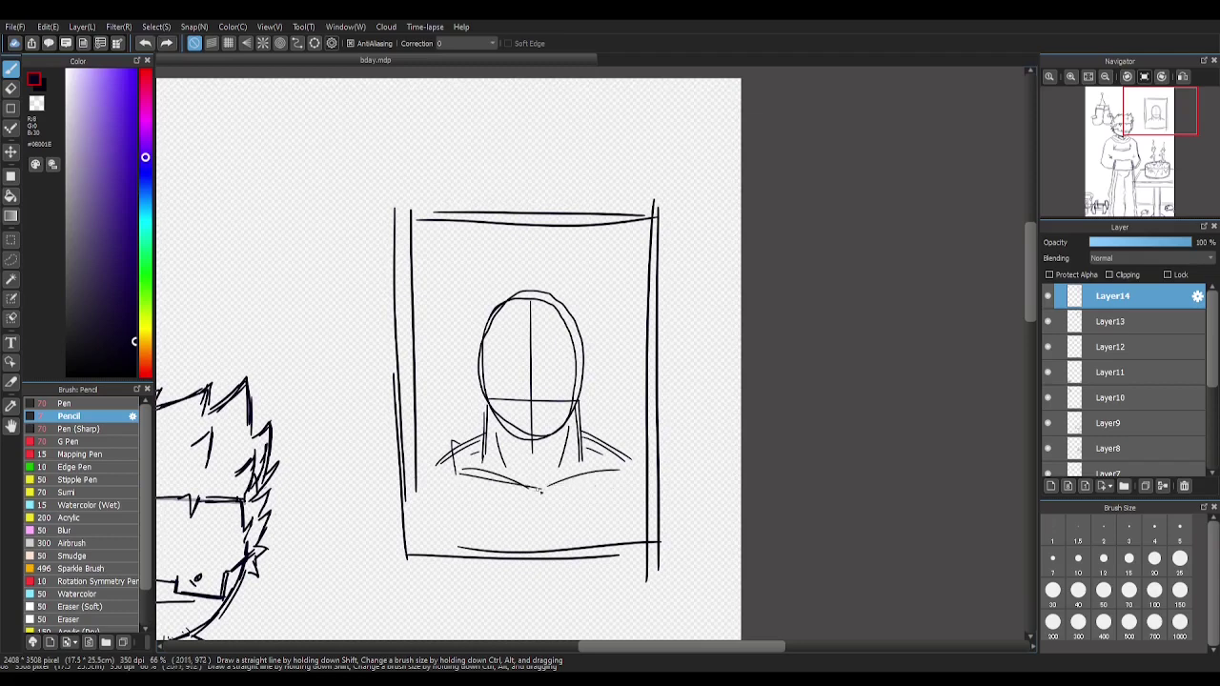
pyautogui.moveTo(532, 488); pyautogui.dragTo(598, 482)
pyautogui.hotkey('ctrl', 'z')
pyautogui.moveTo(608, 440); pyautogui.dragTo(601, 484)
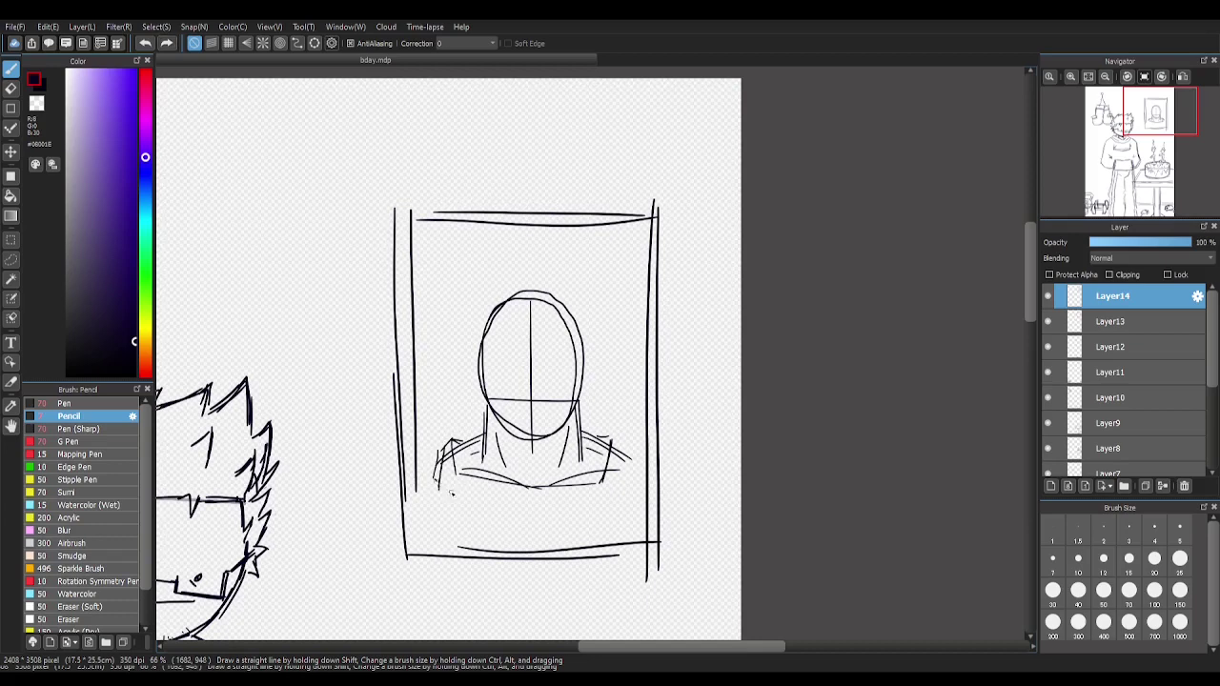
# Draw the garment's outer collar from both shoulders to a point at the frame's lower edge
pyautogui.moveTo(435, 477); pyautogui.dragTo(539, 548)
pyautogui.hotkey('ctrl', 'z')
pyautogui.moveTo(466, 516); pyautogui.dragTo(536, 551)
pyautogui.moveTo(596, 429)
pyautogui.mouseDown()
pyautogui.moveTo(621, 438)
pyautogui.moveTo(614, 463)
pyautogui.mouseUp()
pyautogui.moveTo(620, 448); pyautogui.dragTo(606, 505)
pyautogui.moveTo(617, 493)
pyautogui.mouseDown()
pyautogui.moveTo(583, 545)
pyautogui.moveTo(554, 551)
pyautogui.mouseUp()
pyautogui.hotkey('ctrl', 'z')
pyautogui.moveTo(623, 484); pyautogui.dragTo(541, 549)
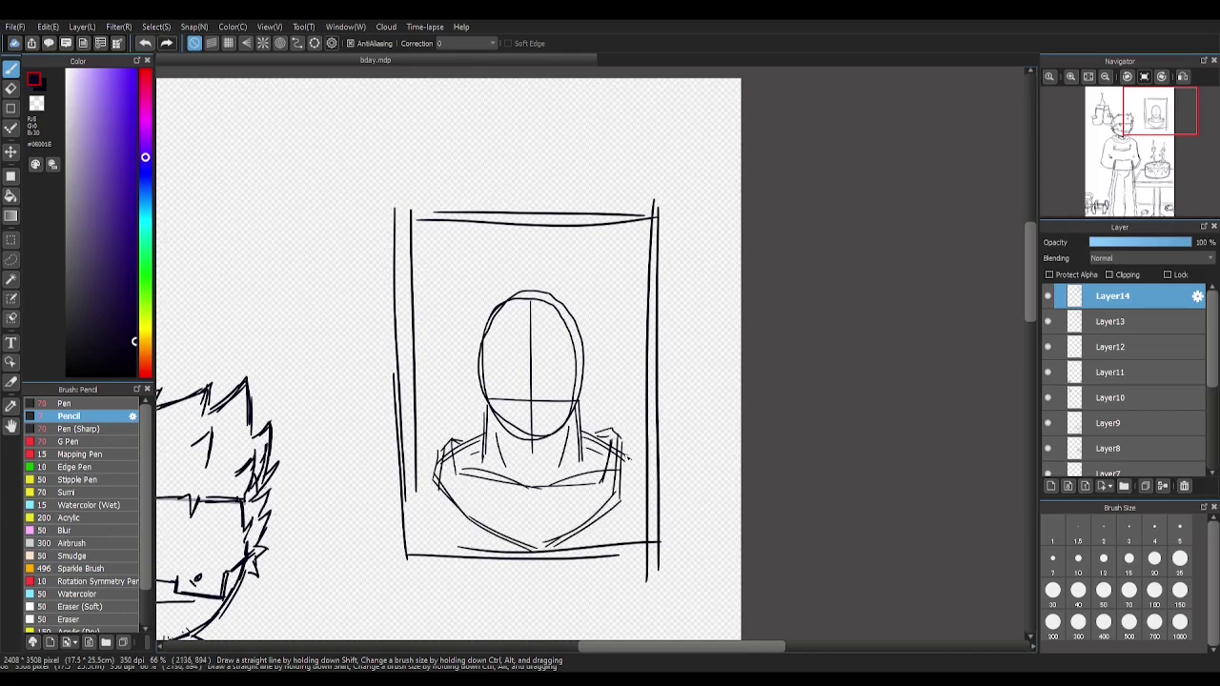
# Add fabric folds at the portrait's outer shoulders and lower corners, and reinforce the neckline
pyautogui.moveTo(425, 463); pyautogui.dragTo(417, 501)
pyautogui.moveTo(415, 468); pyautogui.dragTo(404, 482)
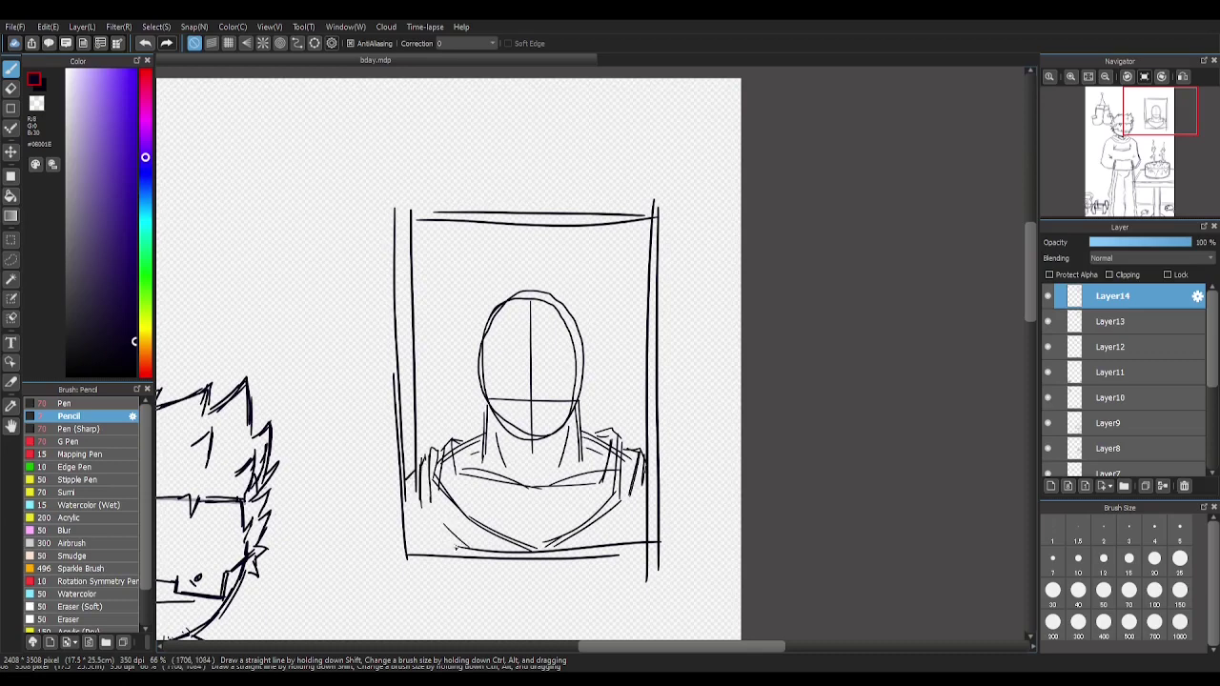
pyautogui.moveTo(638, 518); pyautogui.dragTo(615, 538)
pyautogui.moveTo(429, 534); pyautogui.dragTo(459, 551)
pyautogui.moveTo(467, 478); pyautogui.dragTo(591, 490)
pyautogui.moveTo(502, 498); pyautogui.dragTo(600, 486)
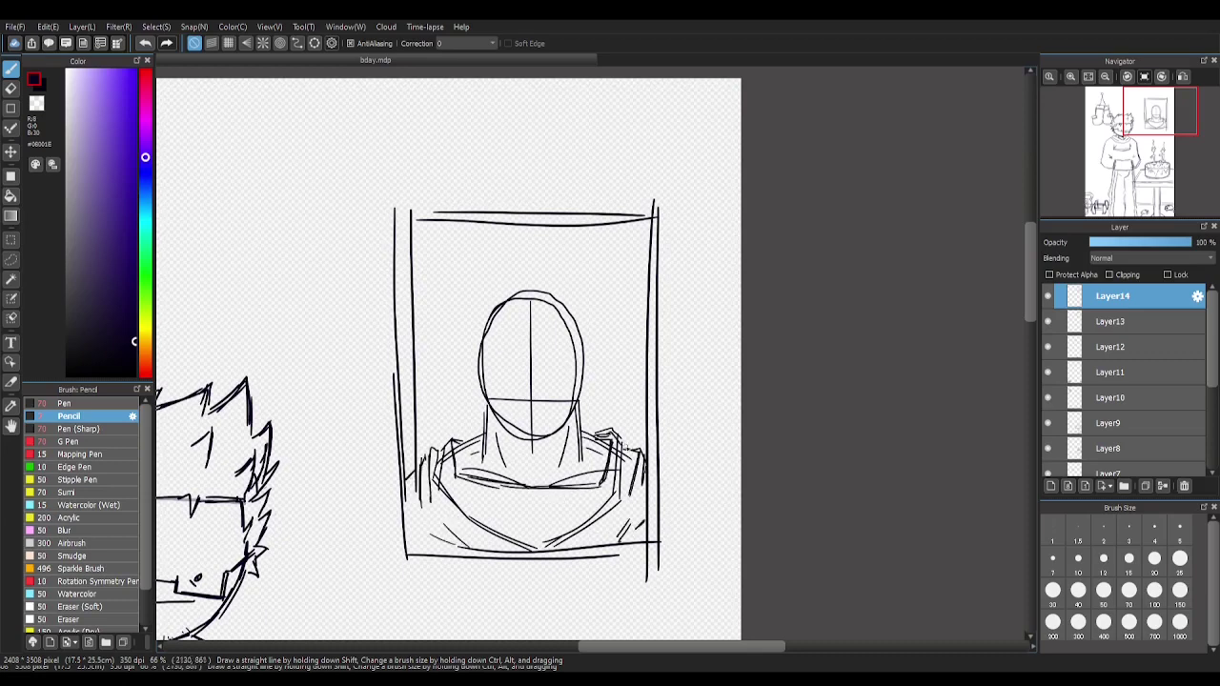
# Add fold lines across the portrait's chest and thicken the lines on both sides of the neck
pyautogui.hotkey('ctrl', 'z')
pyautogui.moveTo(492, 501); pyautogui.dragTo(579, 489)
pyautogui.hotkey('ctrl', 'z')
pyautogui.moveTo(505, 505); pyautogui.dragTo(604, 495)
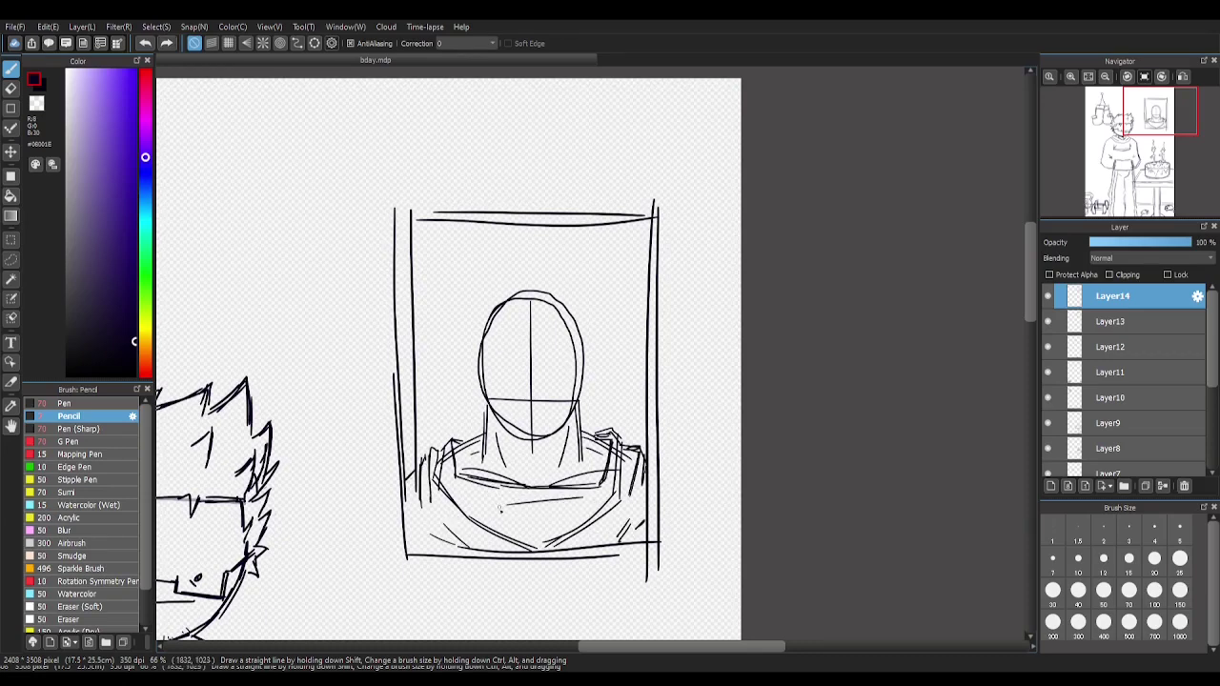
pyautogui.moveTo(454, 490); pyautogui.dragTo(489, 488)
pyautogui.scroll(2, 544, 419)
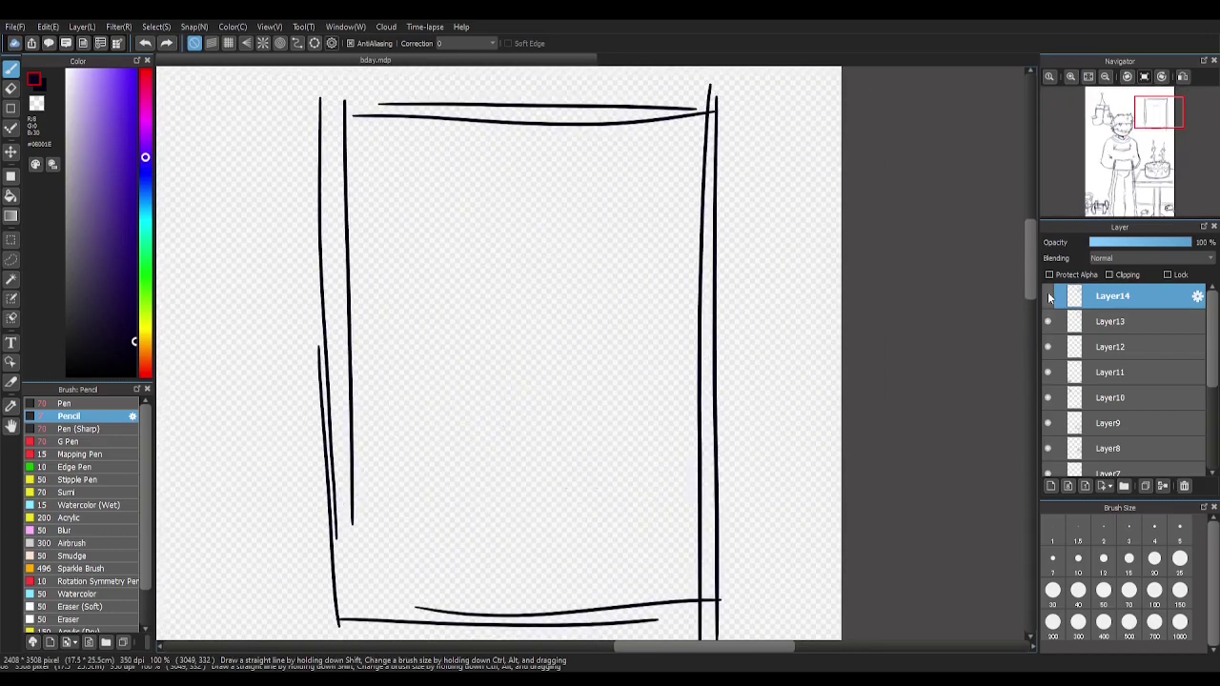
pyautogui.moveTo(461, 400); pyautogui.dragTo(464, 475)
pyautogui.moveTo(591, 477); pyautogui.dragTo(595, 393)
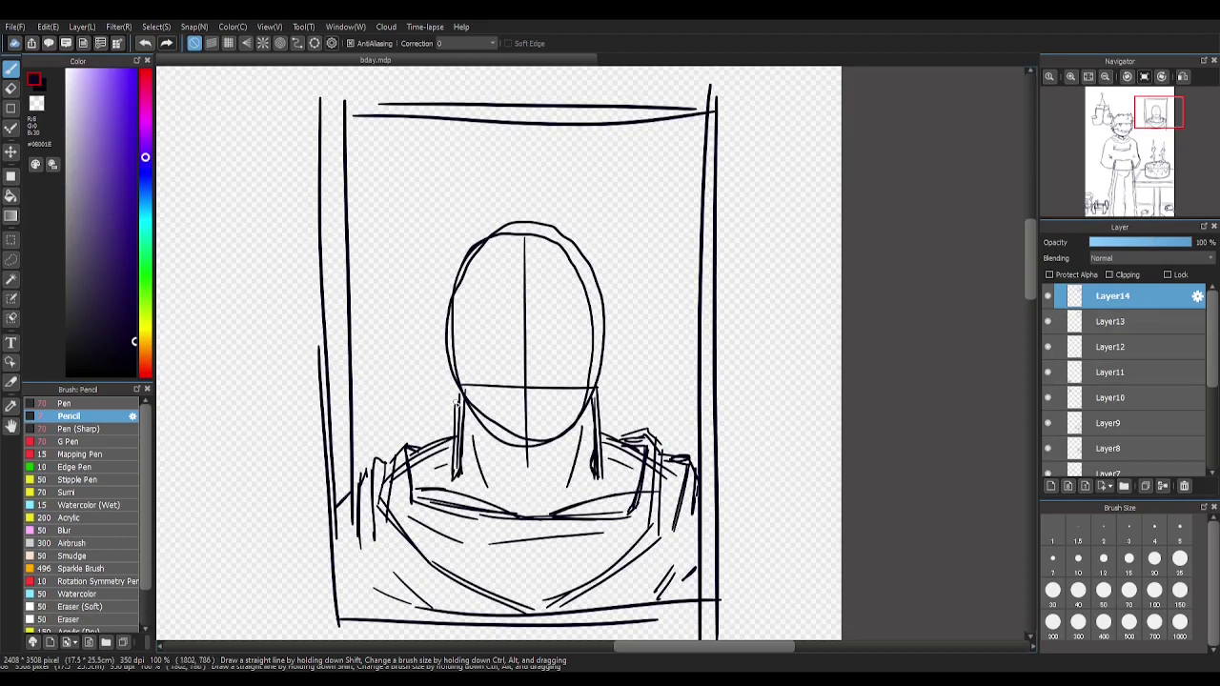
# Lower Layer14's opacity and draw the portrait's jawline over the faded guide on new Layer15
pyautogui.moveTo(1182, 242)
pyautogui.mouseDown()
pyautogui.moveTo(1092, 242)
pyautogui.moveTo(1144, 242)
pyautogui.mouseUp()
pyautogui.click(1050, 486)
pyautogui.moveTo(441, 329)
pyautogui.mouseDown()
pyautogui.moveTo(487, 432)
pyautogui.moveTo(463, 422)
pyautogui.moveTo(519, 447)
pyautogui.mouseUp()
pyautogui.moveTo(462, 410); pyautogui.dragTo(516, 450)
pyautogui.moveTo(589, 423)
pyautogui.mouseDown()
pyautogui.moveTo(613, 317)
pyautogui.moveTo(541, 446)
pyautogui.mouseUp()
pyautogui.hotkey('ctrl', 'z')
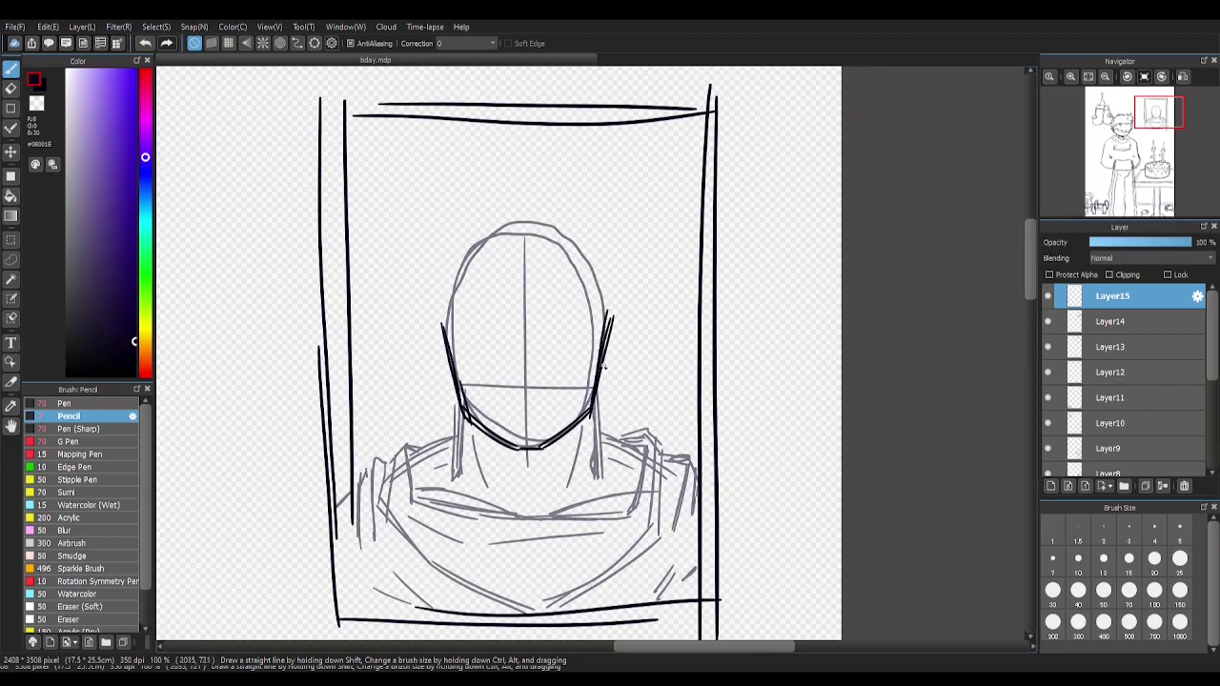
# Draw the portrait's ears, temples and a hairline across the forehead on Layer15
pyautogui.moveTo(441, 342)
pyautogui.mouseDown()
pyautogui.moveTo(428, 369)
pyautogui.moveTo(442, 393)
pyautogui.mouseUp()
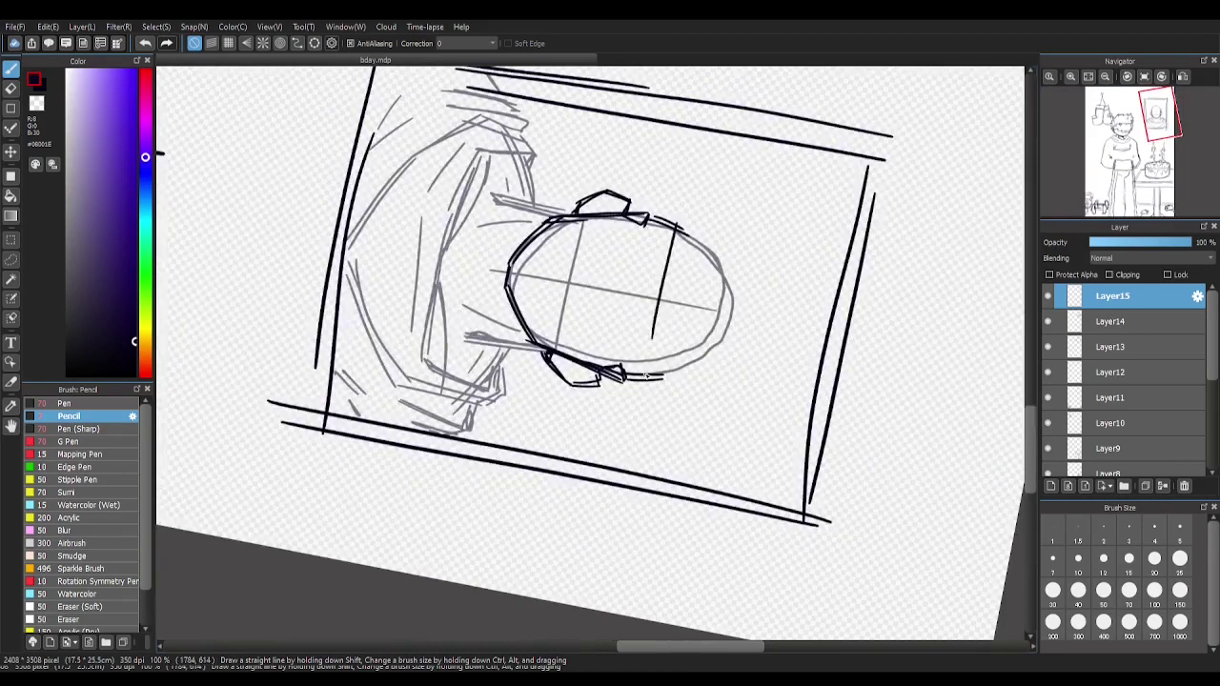
pyautogui.moveTo(667, 224); pyautogui.dragTo(656, 373)
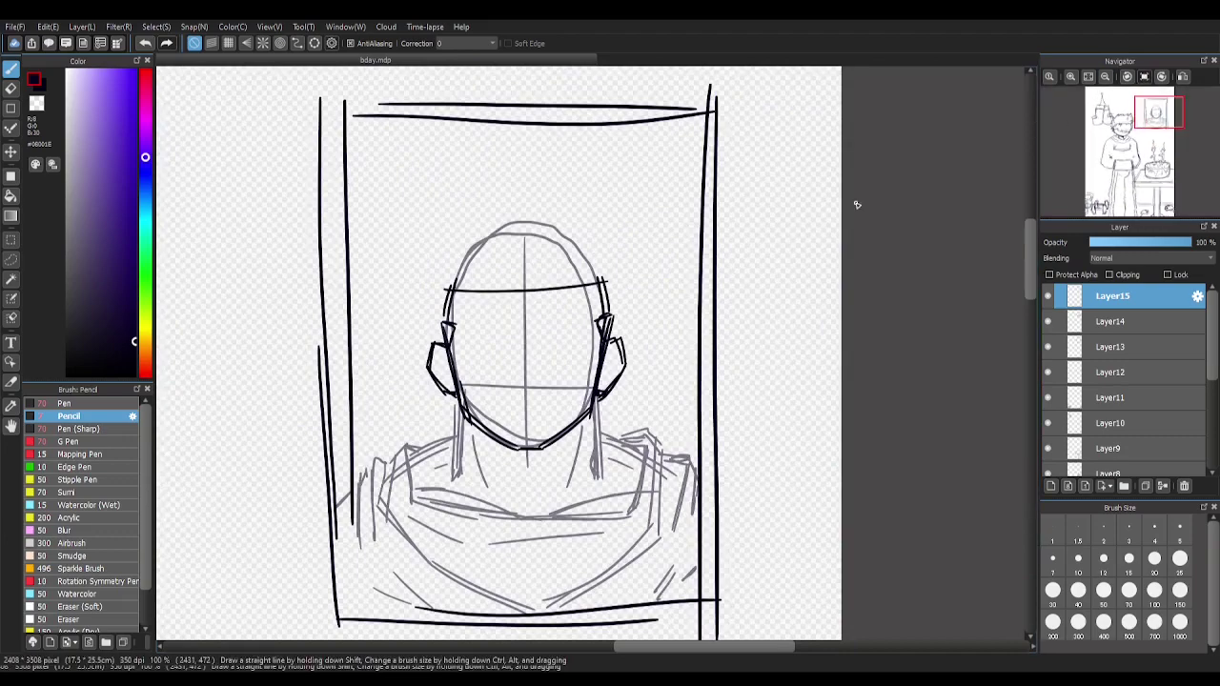
pyautogui.click(1047, 296)
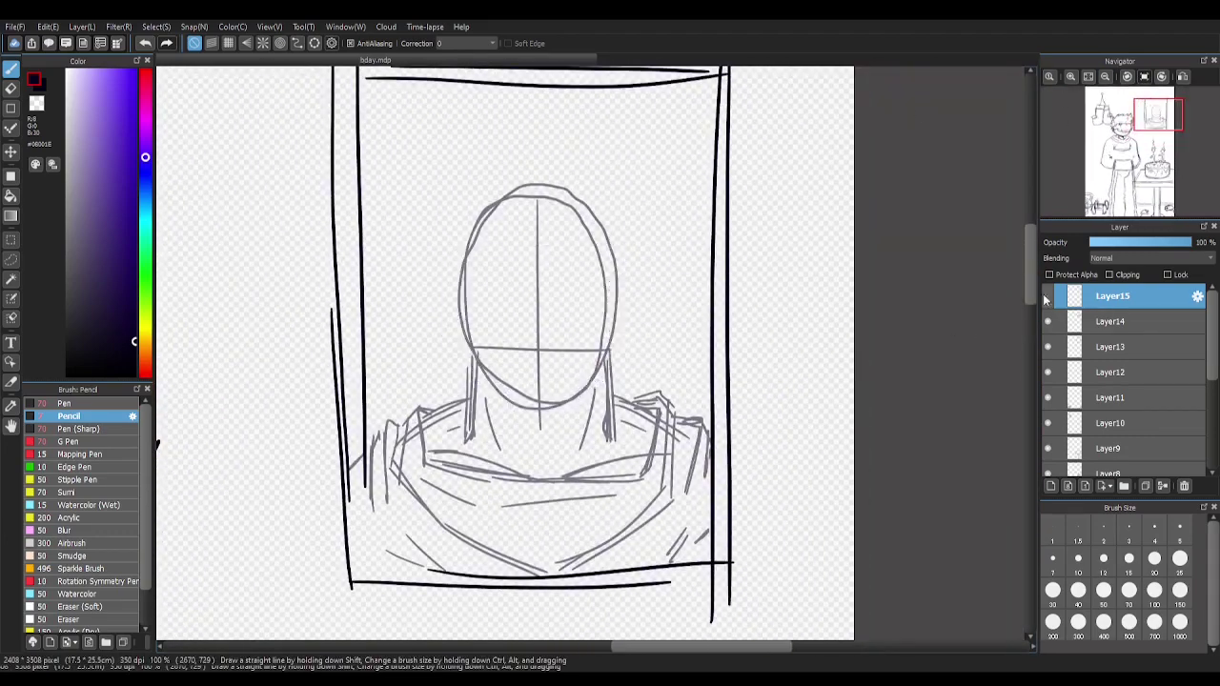
pyautogui.click(1047, 297)
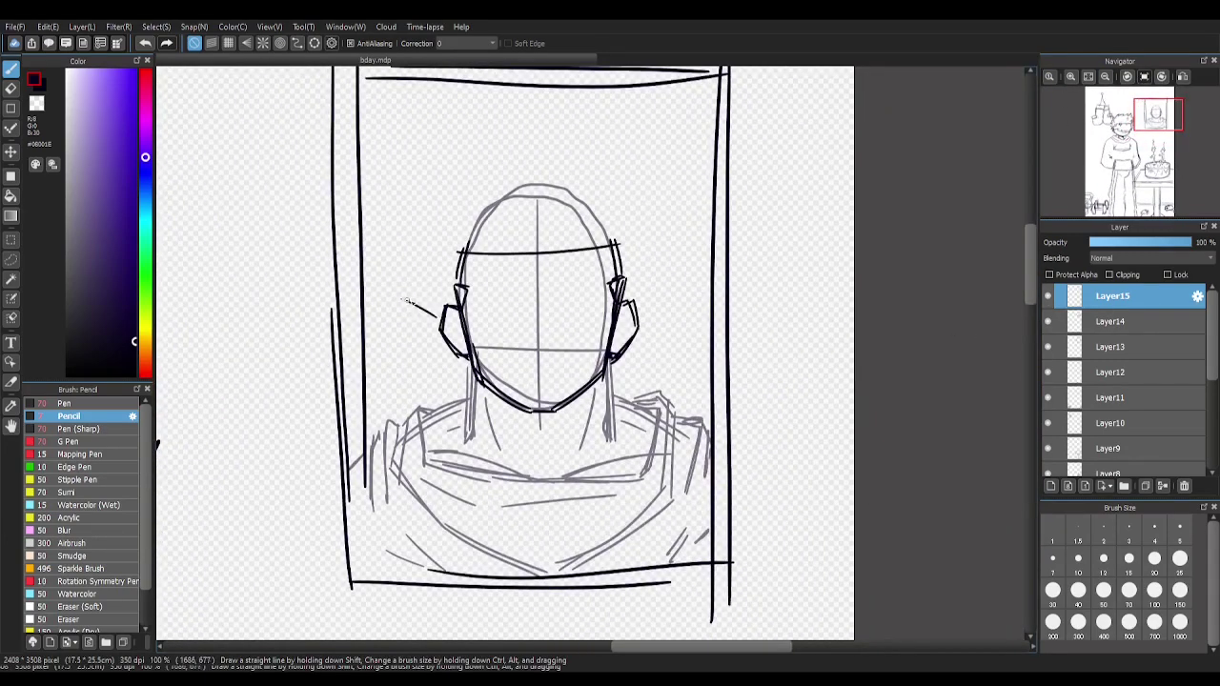
# Sketch the spiky hair outline on the left side of the portrait's head
pyautogui.moveTo(435, 307)
pyautogui.mouseDown()
pyautogui.moveTo(395, 218)
pyautogui.moveTo(429, 246)
pyautogui.moveTo(414, 175)
pyautogui.moveTo(424, 227)
pyautogui.moveTo(454, 122)
pyautogui.mouseUp()
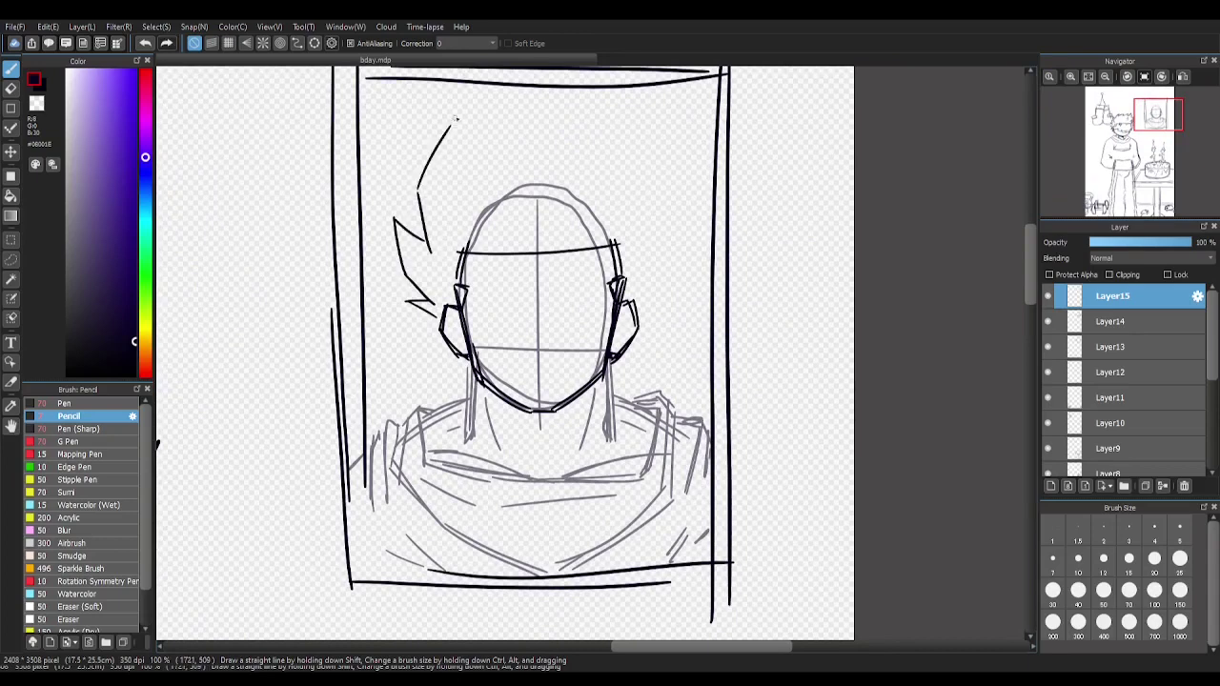
pyautogui.hotkey('ctrl', 'z')
pyautogui.hotkey('ctrl', 'z')
pyautogui.moveTo(424, 238); pyautogui.dragTo(442, 110)
pyautogui.hotkey('ctrl', 'z')
pyautogui.moveTo(424, 238)
pyautogui.mouseDown()
pyautogui.moveTo(410, 189)
pyautogui.moveTo(442, 110)
pyautogui.moveTo(458, 152)
pyautogui.mouseUp()
# Sketch the hair spikes along the right side and top of the portrait's head
pyautogui.moveTo(643, 316)
pyautogui.mouseDown()
pyautogui.moveTo(675, 259)
pyautogui.moveTo(677, 164)
pyautogui.mouseUp()
pyautogui.hotkey('ctrl', 'z')
pyautogui.moveTo(667, 238); pyautogui.dragTo(676, 167)
pyautogui.moveTo(677, 167)
pyautogui.mouseDown()
pyautogui.moveTo(651, 199)
pyautogui.moveTo(640, 144)
pyautogui.mouseUp()
pyautogui.hotkey('ctrl', 'z')
pyautogui.moveTo(655, 201); pyautogui.dragTo(648, 150)
pyautogui.moveTo(624, 100); pyautogui.dragTo(653, 170)
pyautogui.hotkey('ctrl', 'z')
pyautogui.moveTo(638, 129); pyautogui.dragTo(657, 191)
pyautogui.moveTo(459, 150)
pyautogui.mouseDown()
pyautogui.moveTo(505, 82)
pyautogui.moveTo(533, 124)
pyautogui.mouseUp()
pyautogui.moveTo(535, 127)
pyautogui.mouseDown()
pyautogui.moveTo(579, 90)
pyautogui.moveTo(606, 133)
pyautogui.mouseUp()
# Draw a pointed fringe strand hanging over the middle of the portrait's forehead
pyautogui.moveTo(562, 251)
pyautogui.mouseDown()
pyautogui.moveTo(601, 360)
pyautogui.moveTo(575, 400)
pyautogui.moveTo(578, 440)
pyautogui.mouseUp()
pyautogui.hotkey('ctrl', 'z')
pyautogui.moveTo(576, 398); pyautogui.dragTo(579, 439)
pyautogui.hotkey('ctrl', 'z')
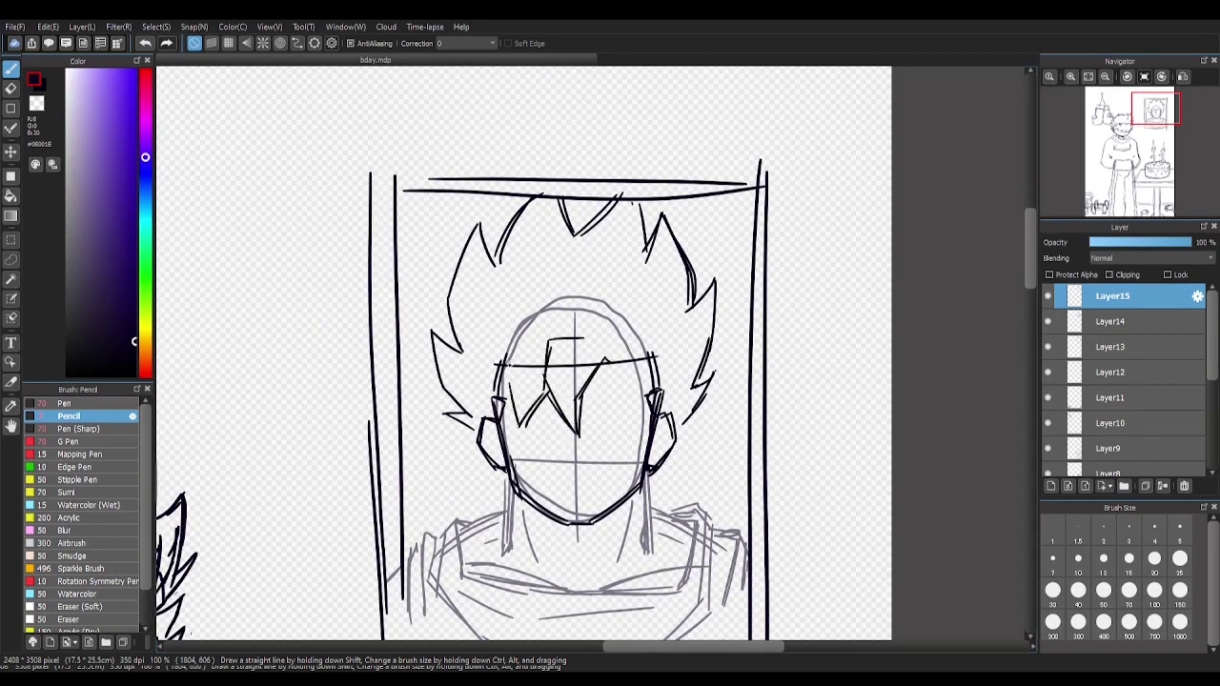
# Draw pointed fringe strands and short hair strokes over the left forehead and temple of the portrait
pyautogui.moveTo(530, 319); pyautogui.dragTo(505, 418)
pyautogui.moveTo(511, 343); pyautogui.dragTo(543, 318)
pyautogui.hotkey('ctrl', 'z')
pyautogui.hotkey('ctrl', 'z')
pyautogui.moveTo(543, 364)
pyautogui.mouseDown()
pyautogui.moveTo(521, 433)
pyautogui.moveTo(529, 444)
pyautogui.mouseUp()
pyautogui.hotkey('ctrl', 'z')
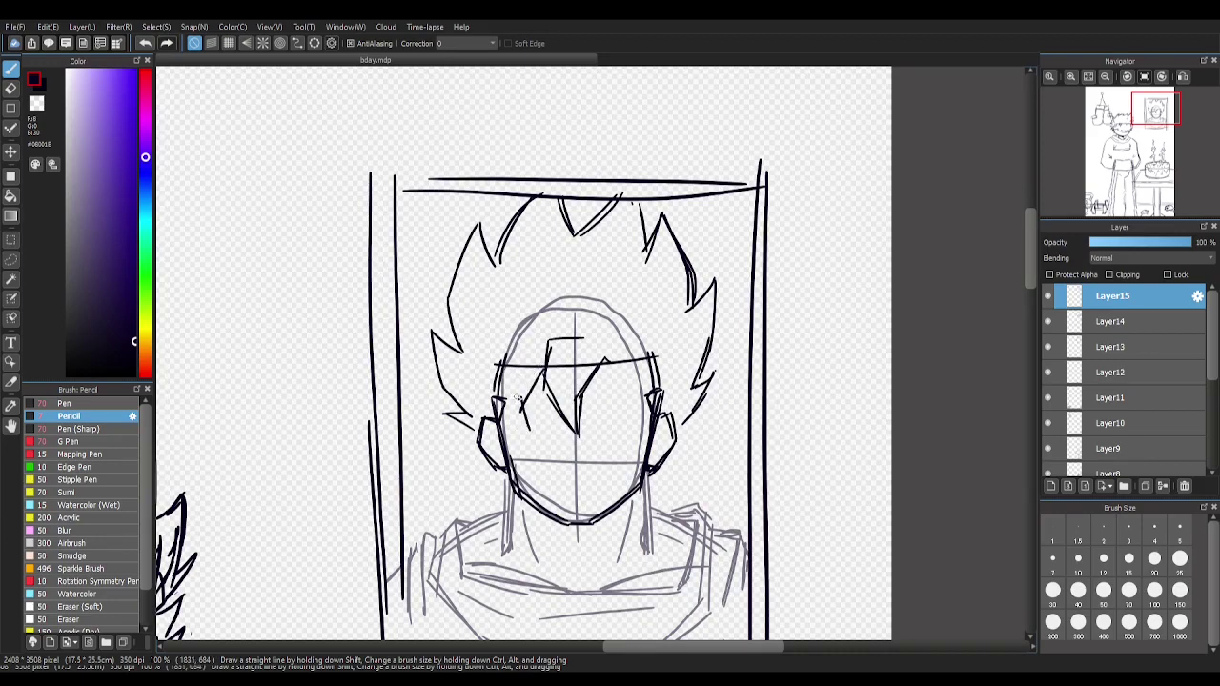
pyautogui.moveTo(498, 404); pyautogui.dragTo(484, 336)
pyautogui.moveTo(482, 395); pyautogui.dragTo(530, 325)
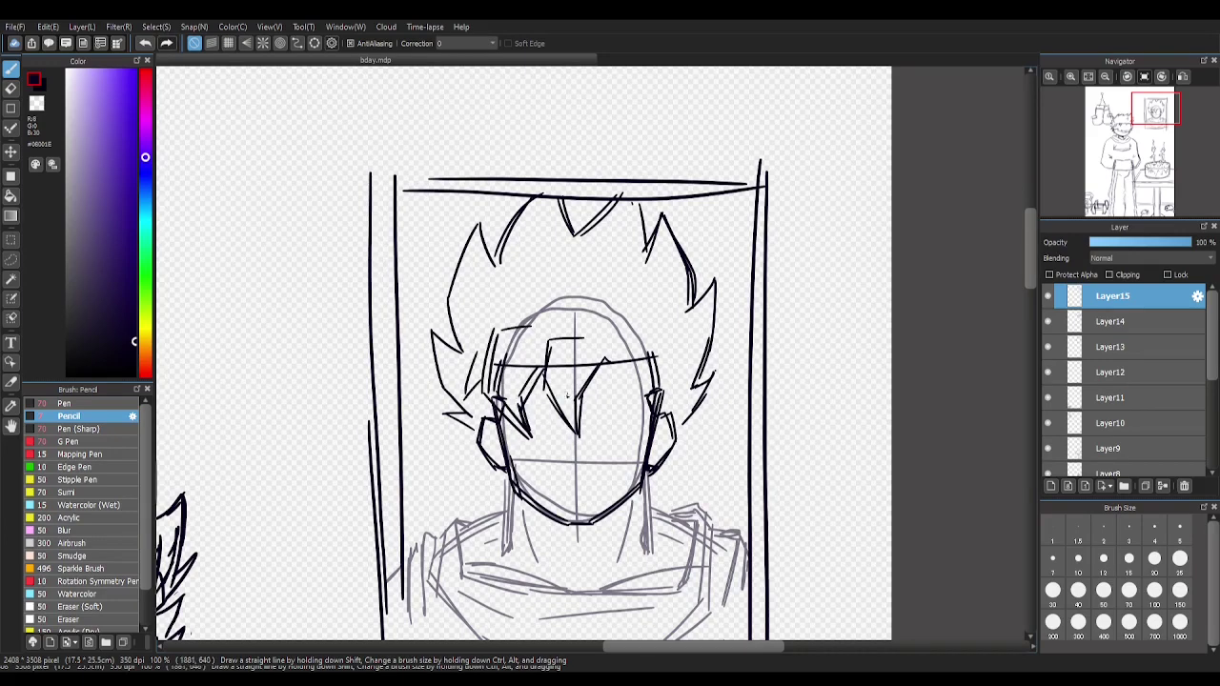
pyautogui.hotkey('ctrl', 'z')
# Add hair strands over the portrait's right forehead and temple
pyautogui.moveTo(618, 351); pyautogui.dragTo(640, 436)
pyautogui.moveTo(679, 330); pyautogui.dragTo(669, 385)
pyautogui.moveTo(676, 388); pyautogui.dragTo(657, 415)
pyautogui.moveTo(654, 328); pyautogui.dragTo(667, 337)
pyautogui.click(1105, 76)
pyautogui.click(1108, 74)
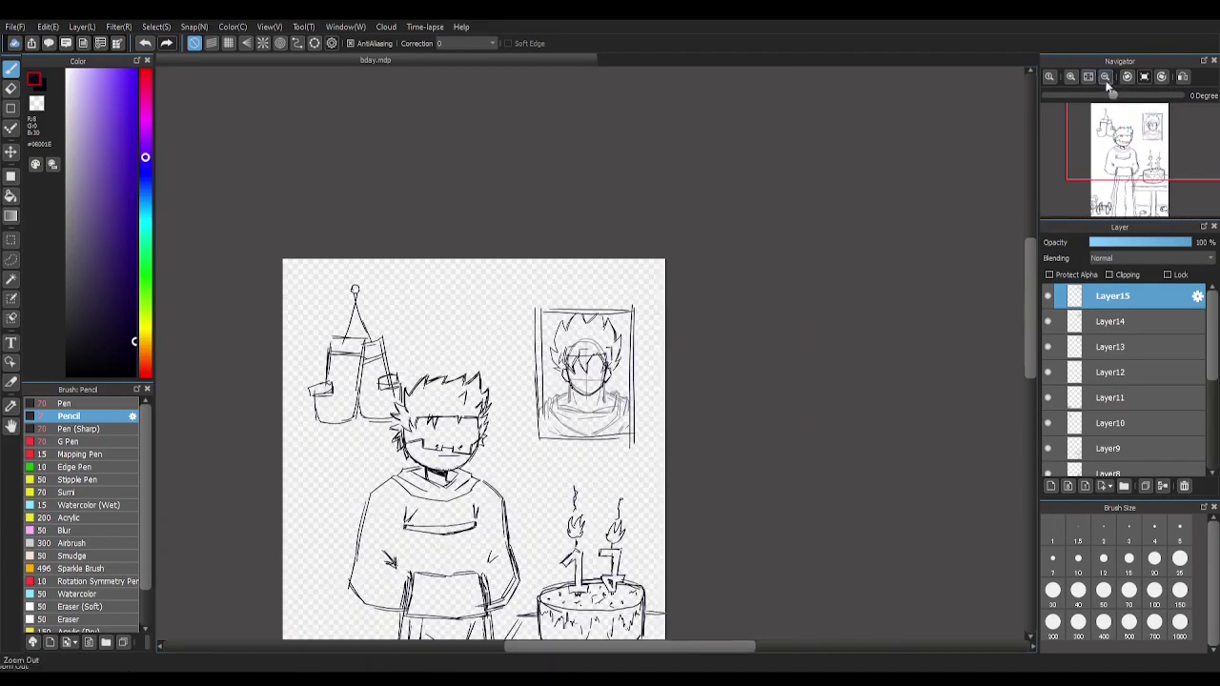
# Sketch the portrait's slanted, angry eyes and small mouth on a new layer
pyautogui.click(1070, 76)
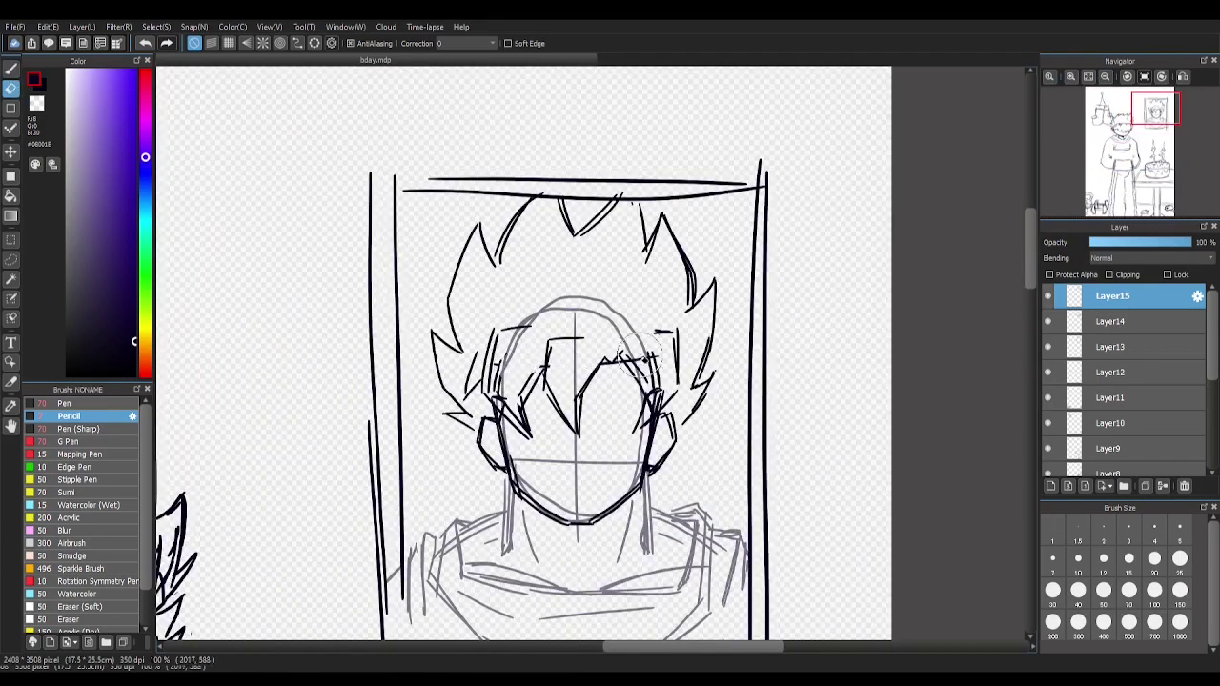
pyautogui.click(1070, 76)
pyautogui.hotkey('ctrl', 'shift', 'n')
pyautogui.moveTo(478, 466); pyautogui.dragTo(558, 503)
pyautogui.hotkey('ctrl', 'z')
pyautogui.moveTo(478, 513)
pyautogui.mouseDown()
pyautogui.moveTo(541, 516)
pyautogui.moveTo(657, 473)
pyautogui.mouseUp()
pyautogui.moveTo(585, 519); pyautogui.dragTo(650, 520)
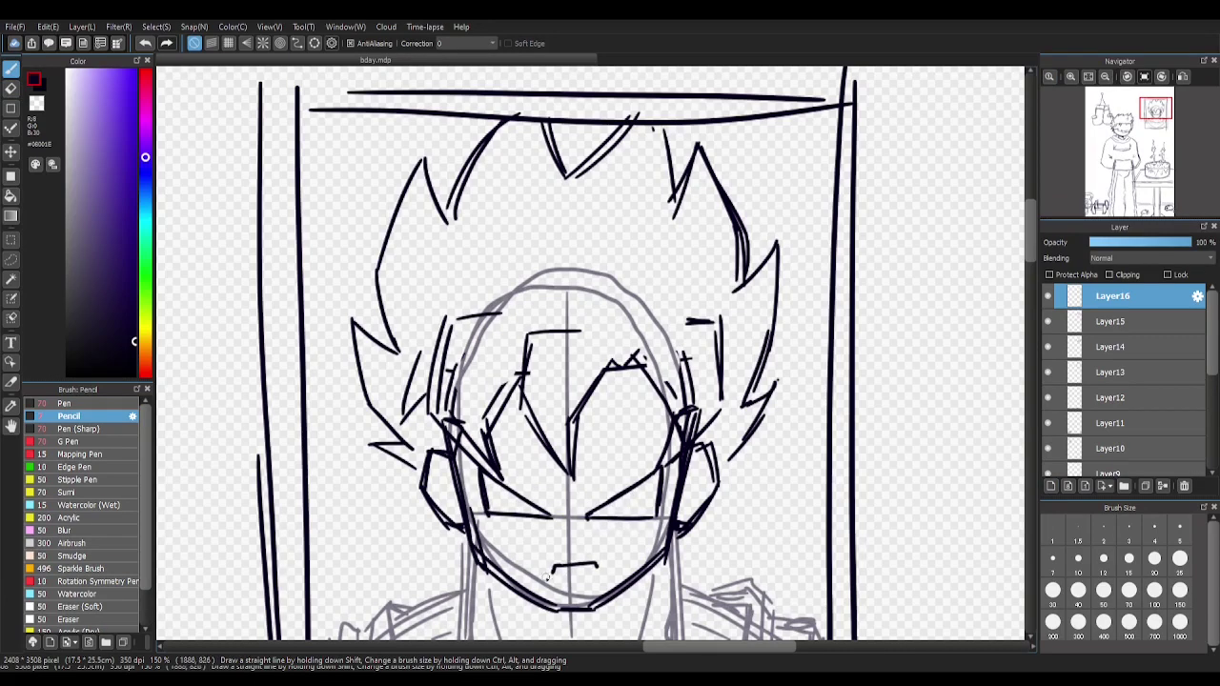
# Thicken the portrait's slanted upper eyelids and add small marks at the inner eye corners and around the mouth
pyautogui.moveTo(498, 482); pyautogui.dragTo(562, 526)
pyautogui.hotkey('ctrl', 'z')
pyautogui.hotkey('ctrl', '-')
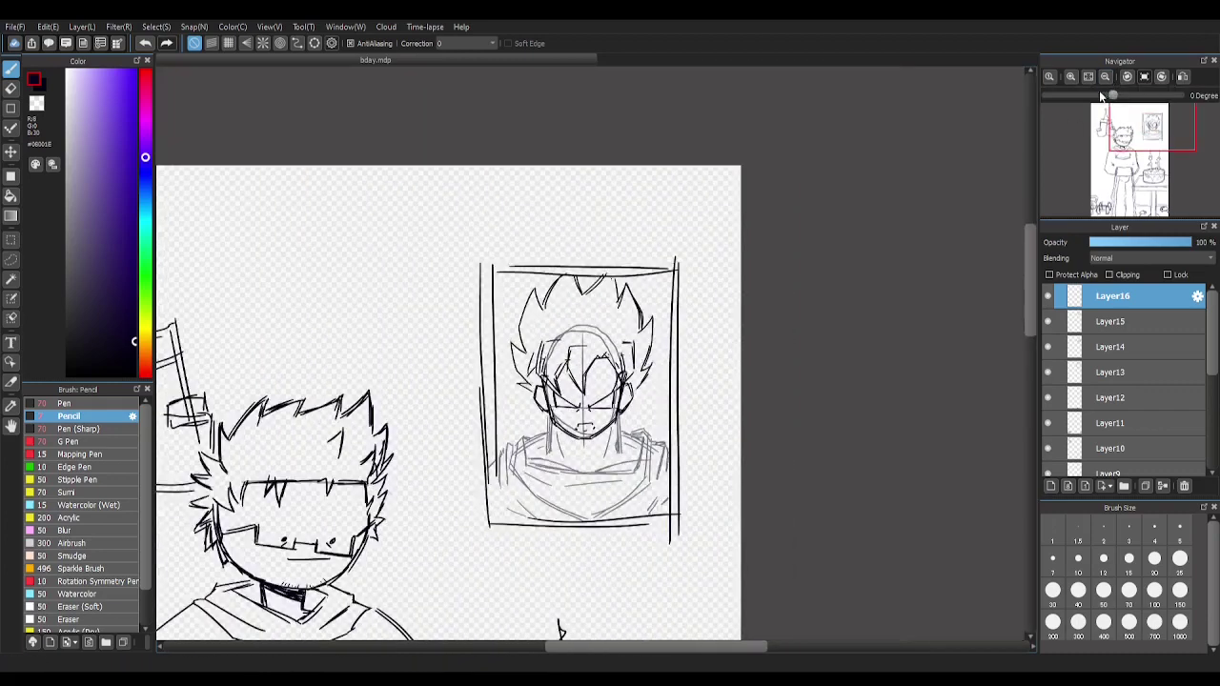
pyautogui.hotkey('ctrl', '+')
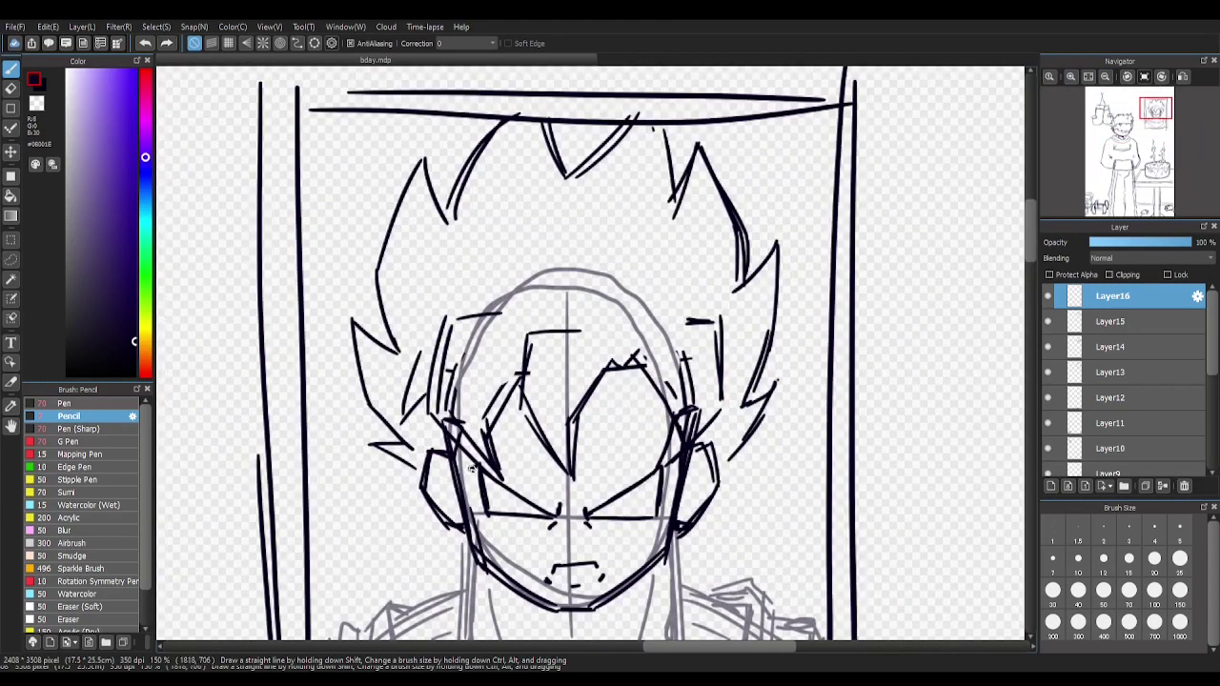
pyautogui.moveTo(655, 467); pyautogui.dragTo(583, 514)
pyautogui.moveTo(482, 465); pyautogui.dragTo(551, 514)
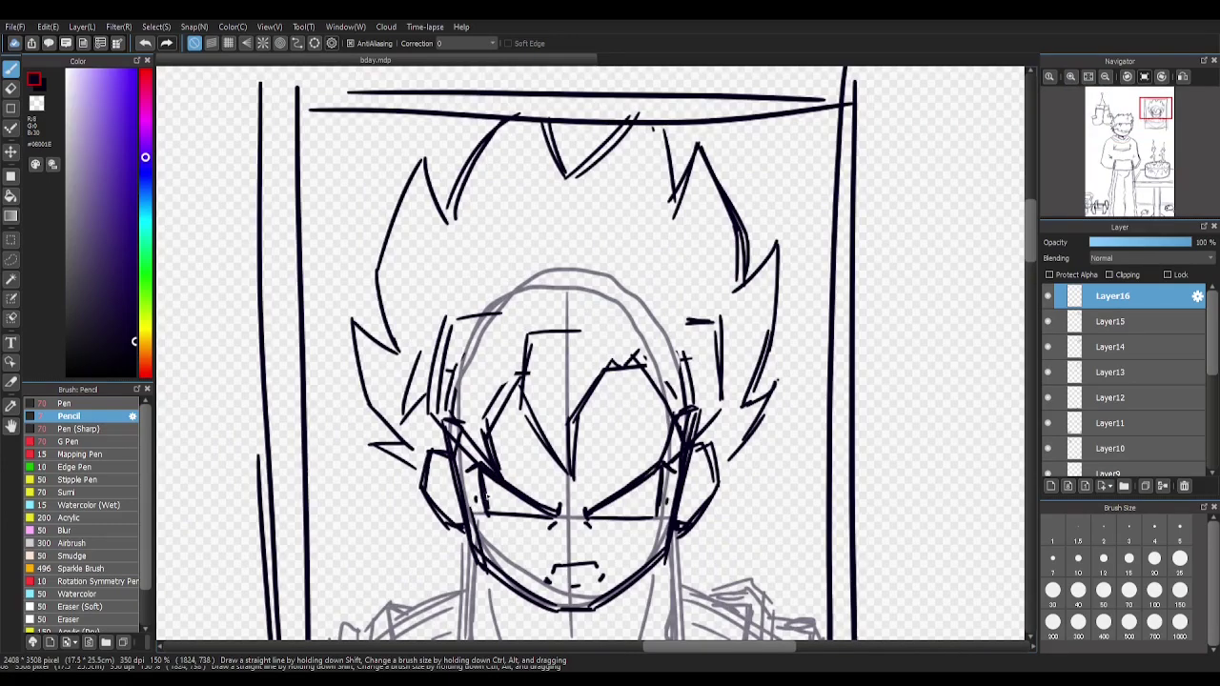
pyautogui.hotkey('ctrl', '-')
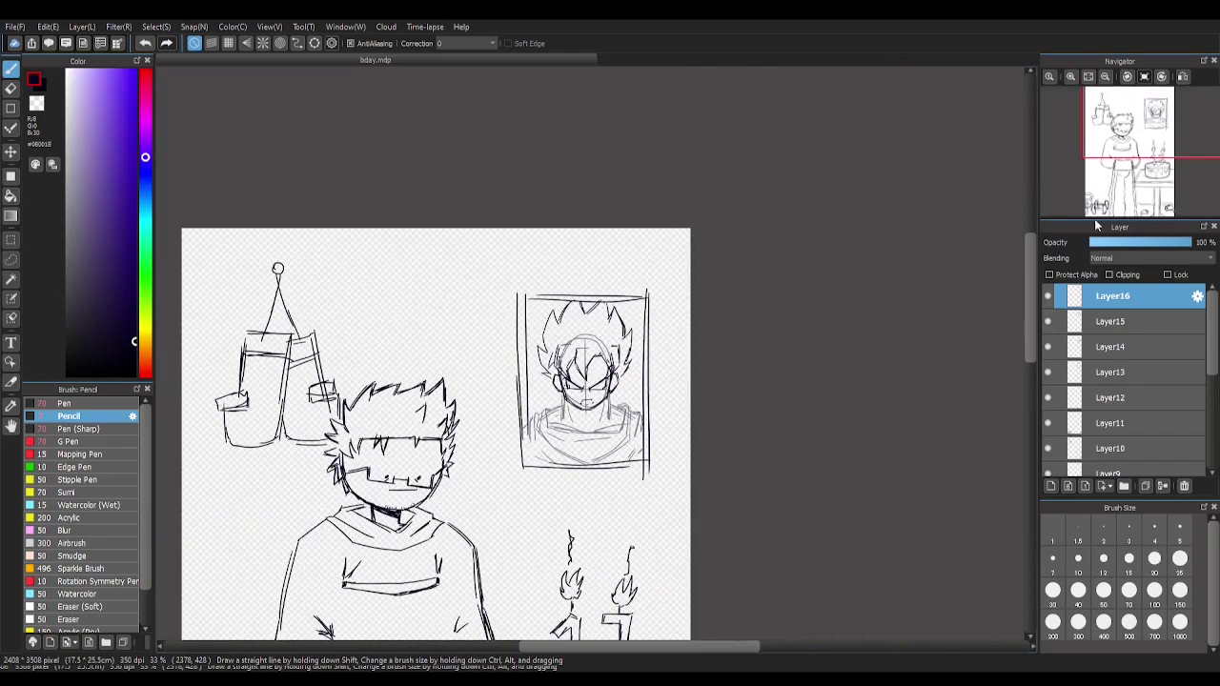
# Restore Layer14 to full opacity and erase the construction lines across the portrait's head and face
pyautogui.click(1048, 324)
pyautogui.click(1110, 347)
pyautogui.hotkey('ctrl', '+')
pyautogui.press('e')
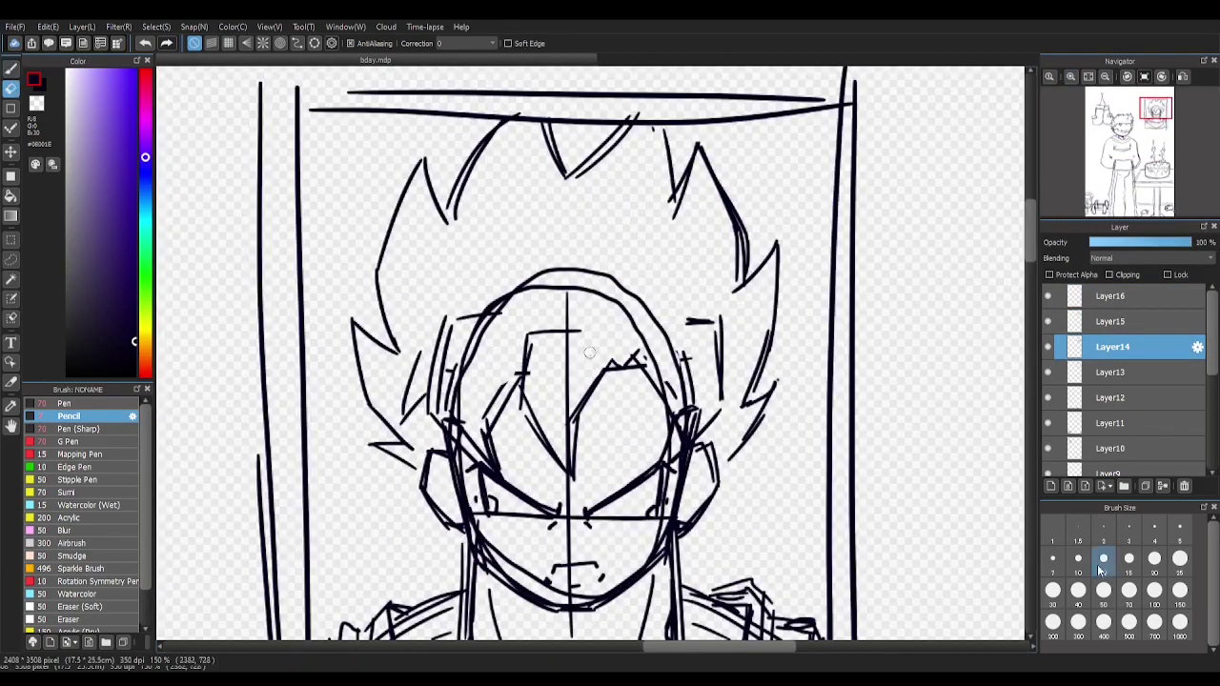
pyautogui.click(1154, 531)
pyautogui.moveTo(591, 315)
pyautogui.mouseDown()
pyautogui.moveTo(534, 571)
pyautogui.moveTo(457, 476)
pyautogui.moveTo(580, 239)
pyautogui.moveTo(657, 525)
pyautogui.moveTo(562, 457)
pyautogui.moveTo(620, 514)
pyautogui.mouseUp()
# Draw the portrait's small pointed nose and short frown lines above the eyes
pyautogui.press('b')
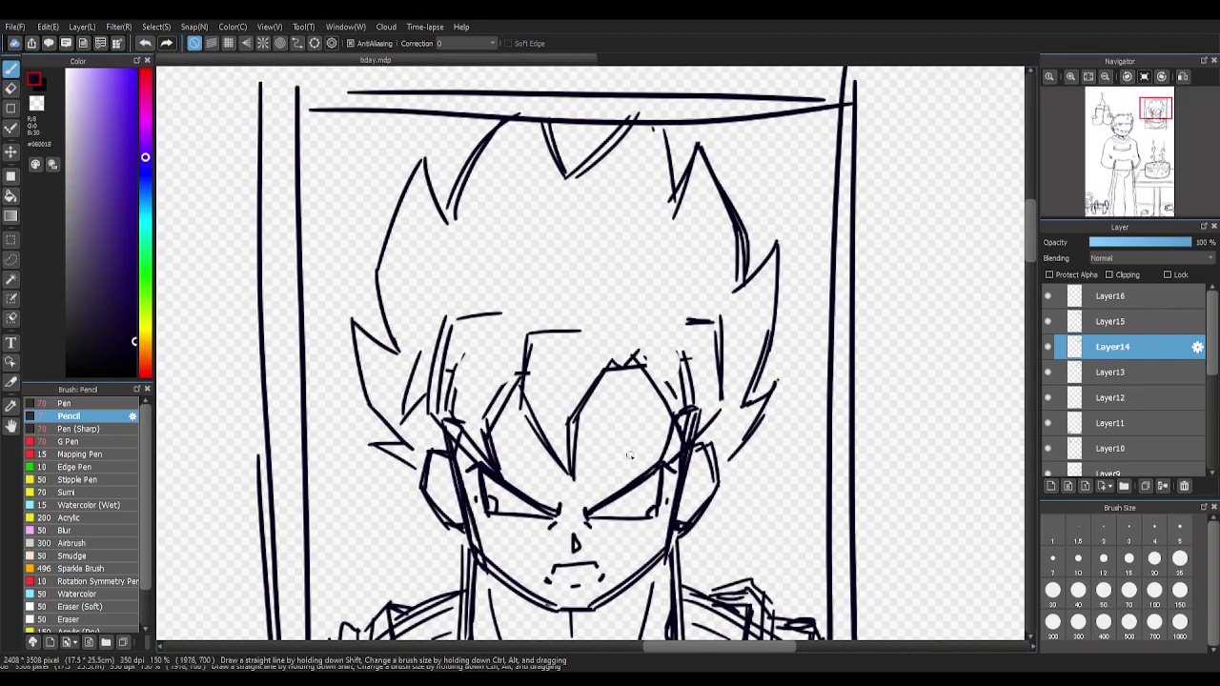
pyautogui.moveTo(552, 598); pyautogui.dragTo(610, 606)
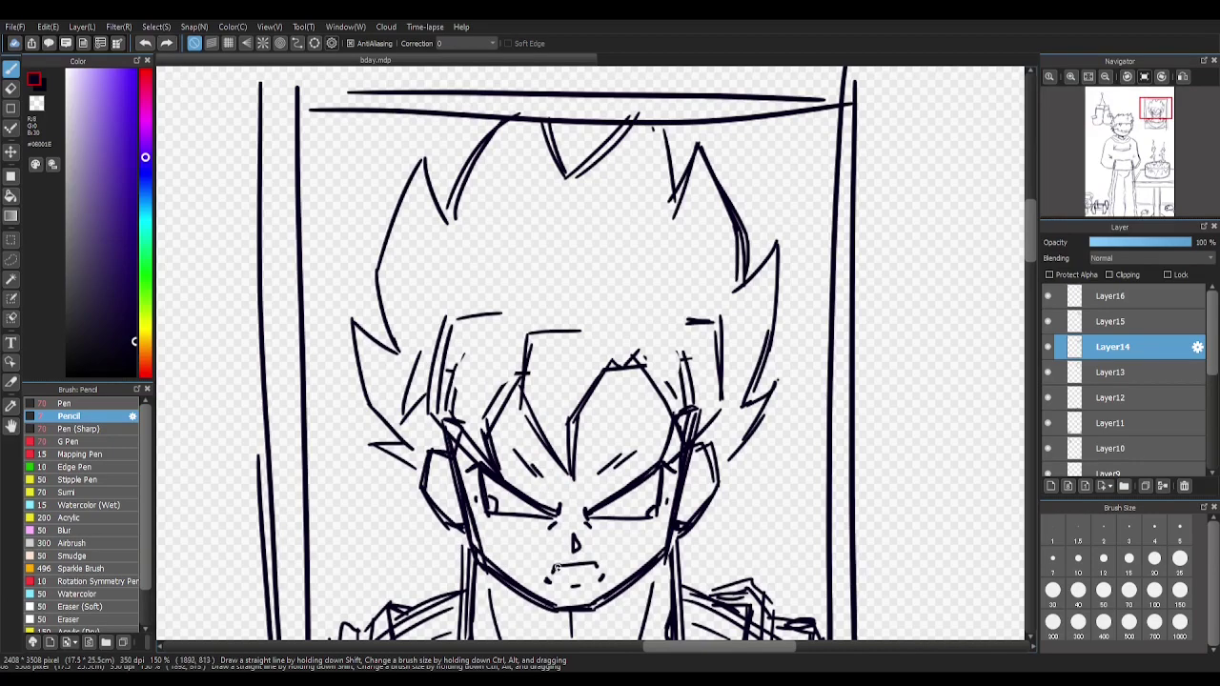
pyautogui.click(1106, 77)
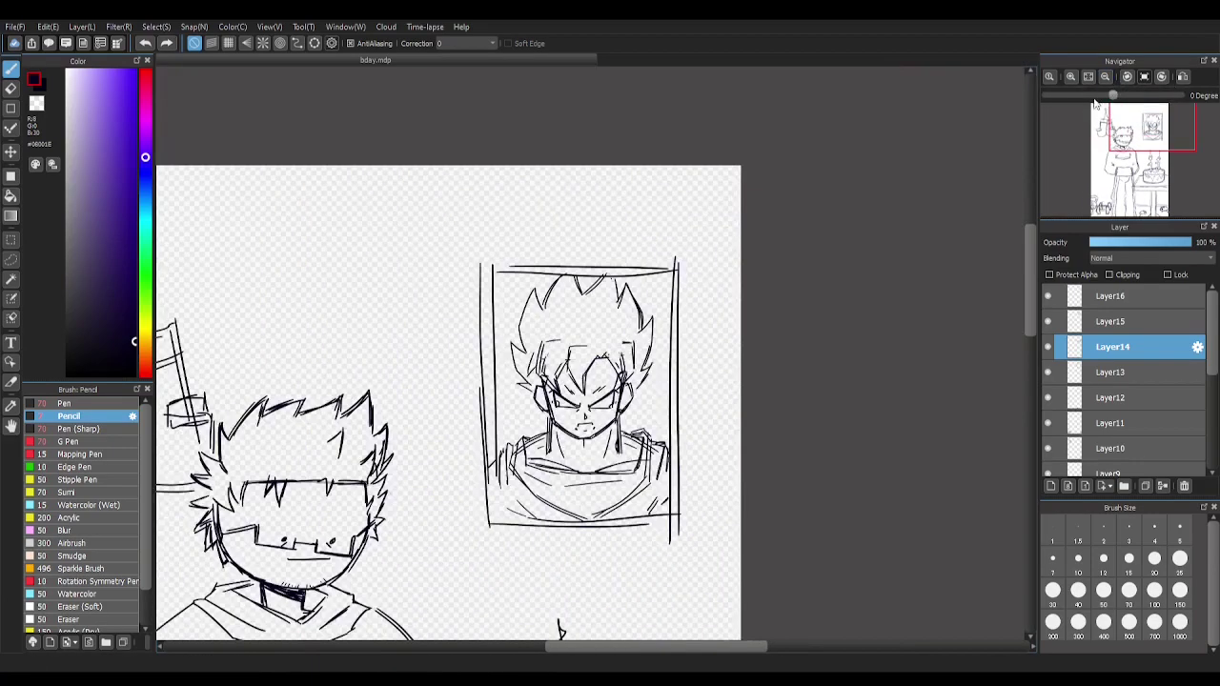
pyautogui.click(1088, 77)
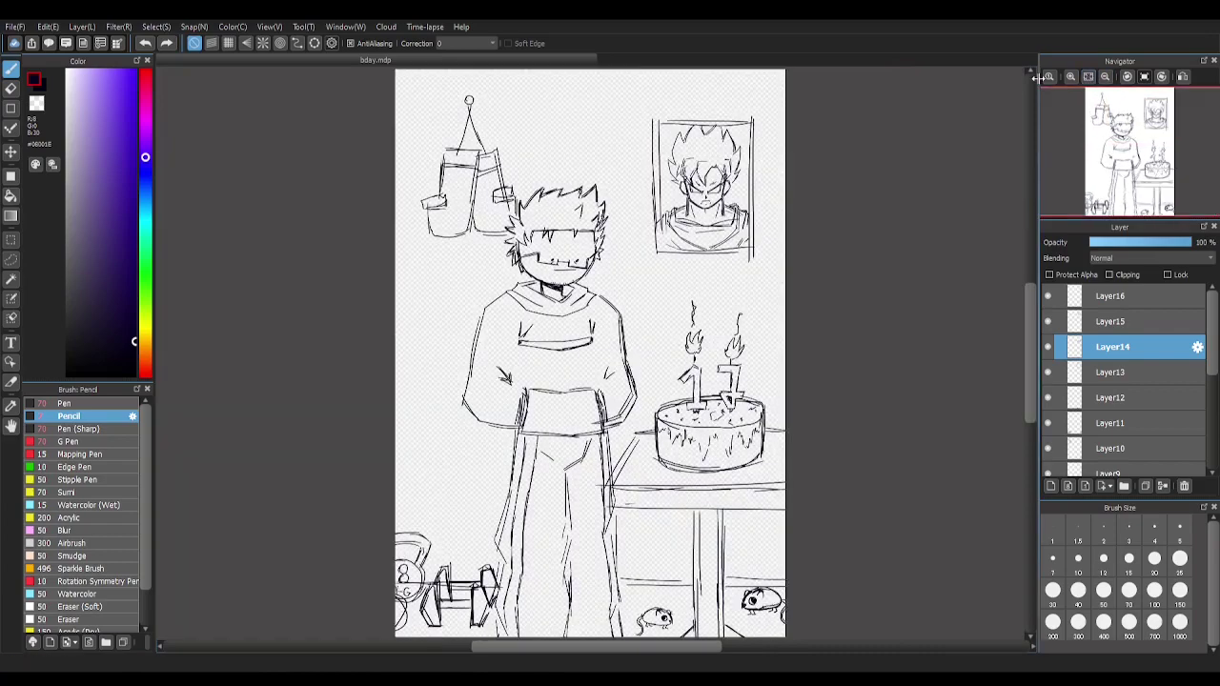
# Merge the portrait's layers Layer16, Layer15 and Layer14 down into the frame layer, Layer13
pyautogui.click(1070, 77)
pyautogui.click(1048, 297)
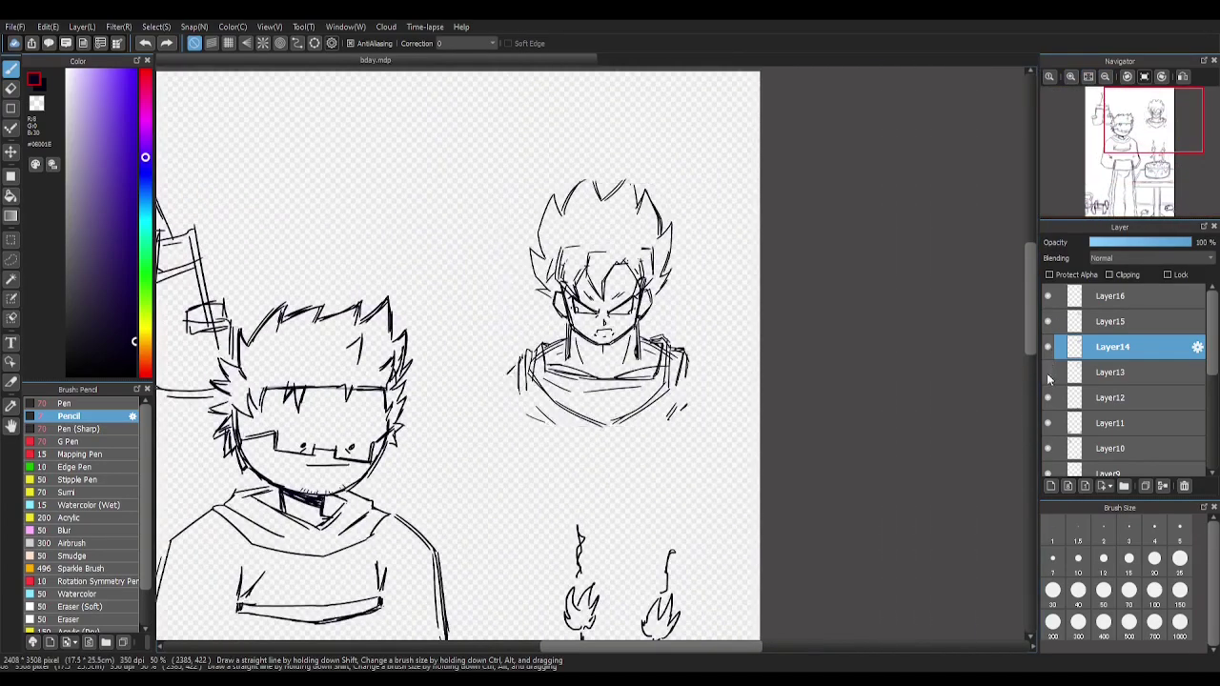
pyautogui.click(1053, 301)
pyautogui.click(1155, 488)
pyautogui.click(1154, 488)
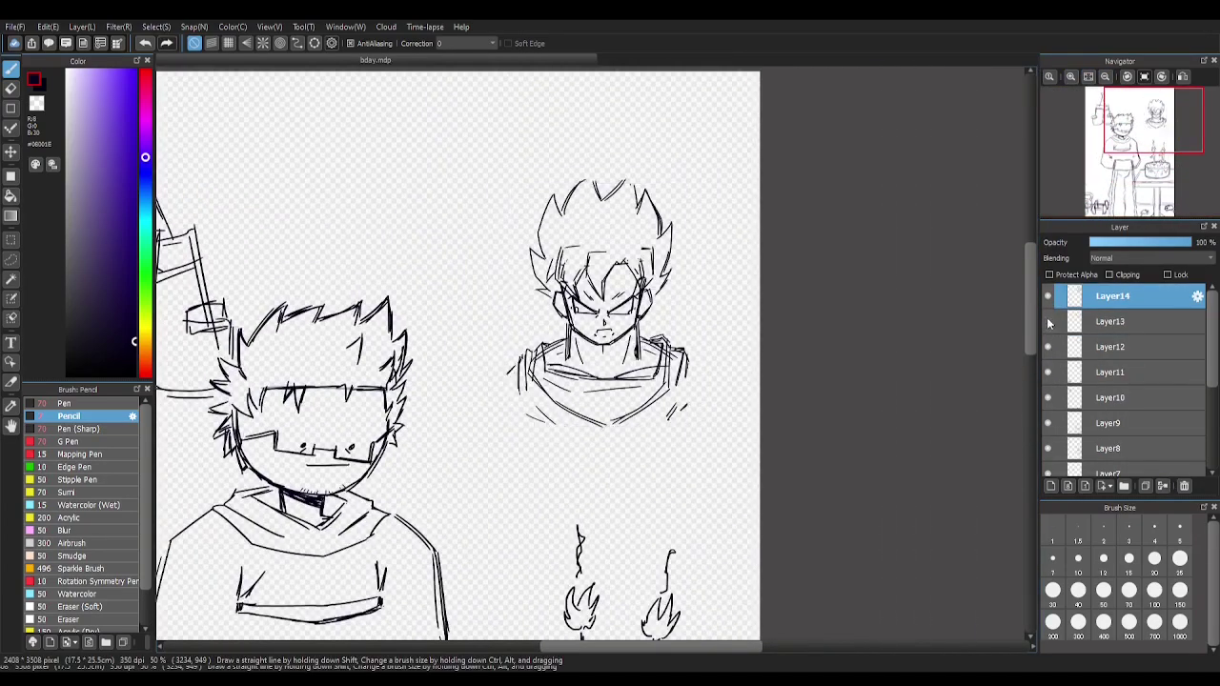
pyautogui.click(1155, 488)
# Redraw the portrait's border with doubled outlines and add dark pins with short crease strokes in its four corners
pyautogui.moveTo(494, 187)
pyautogui.mouseDown()
pyautogui.moveTo(502, 320)
pyautogui.moveTo(509, 177)
pyautogui.moveTo(684, 169)
pyautogui.mouseUp()
pyautogui.moveTo(700, 314); pyautogui.dragTo(699, 410)
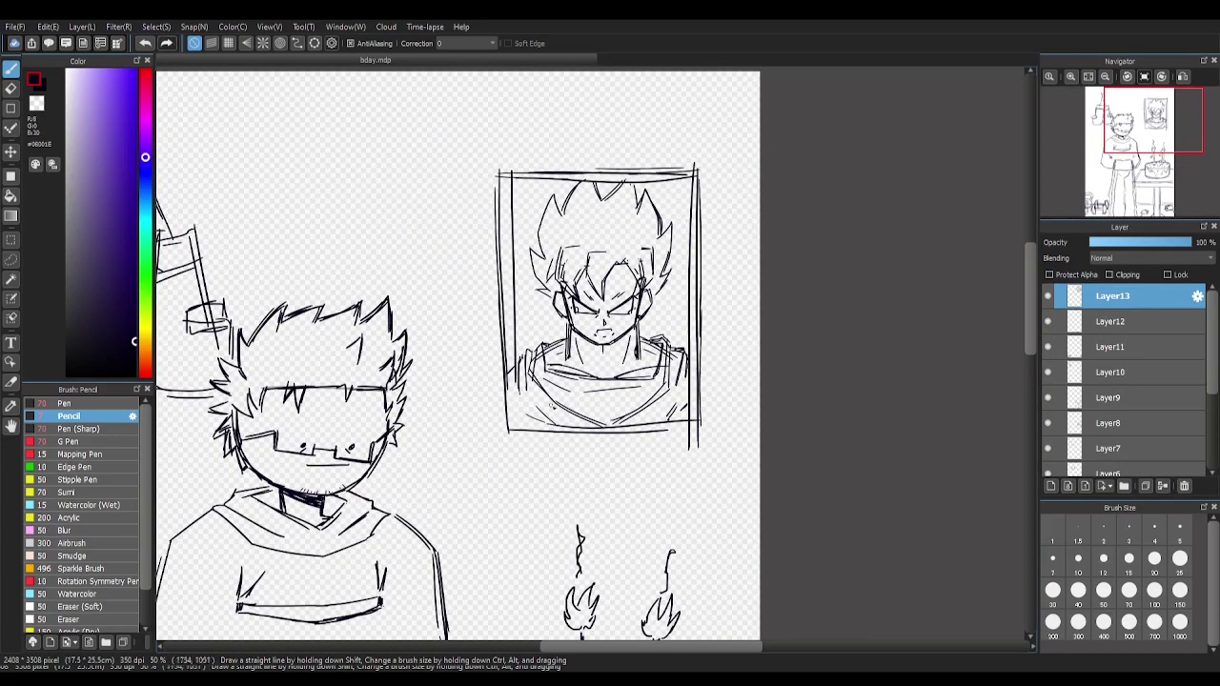
pyautogui.moveTo(537, 429)
pyautogui.mouseDown()
pyautogui.moveTo(701, 431)
pyautogui.moveTo(688, 428)
pyautogui.mouseUp()
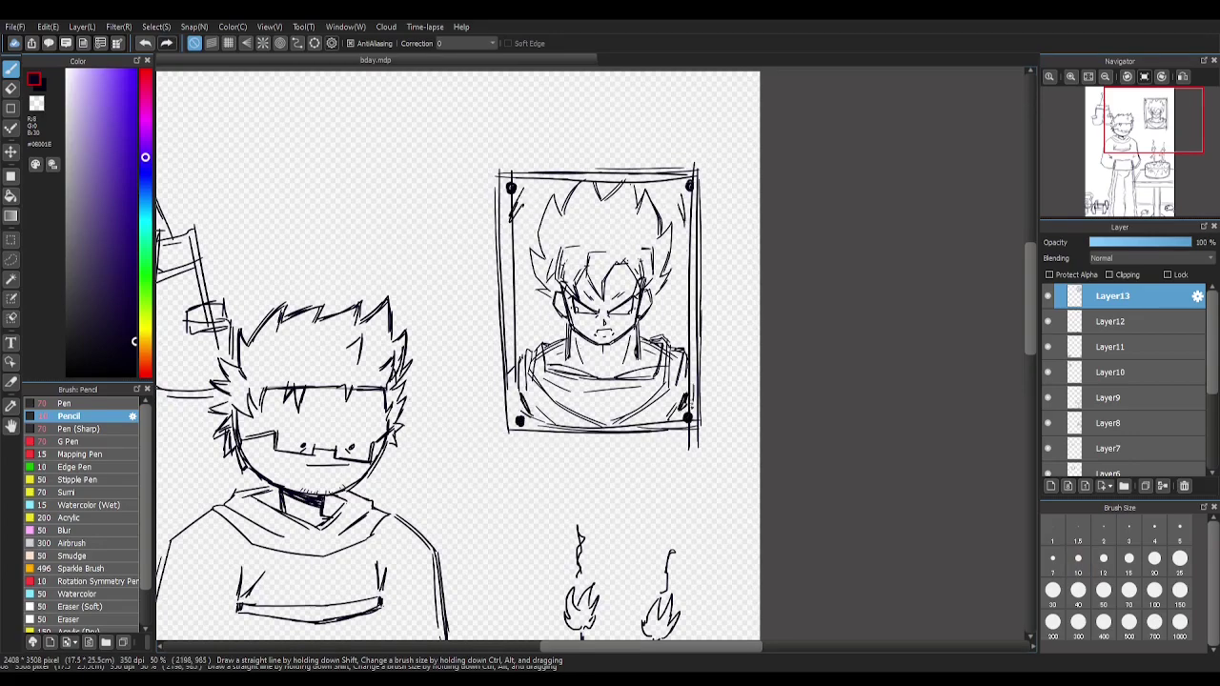
# Trim the frame's overhanging line ends, then enlarge the framed portrait and shift it towards the canvas's upper right corner
pyautogui.hotkey('ctrl', '-')
pyautogui.hotkey('ctrl', 't')
pyautogui.press('Escape')
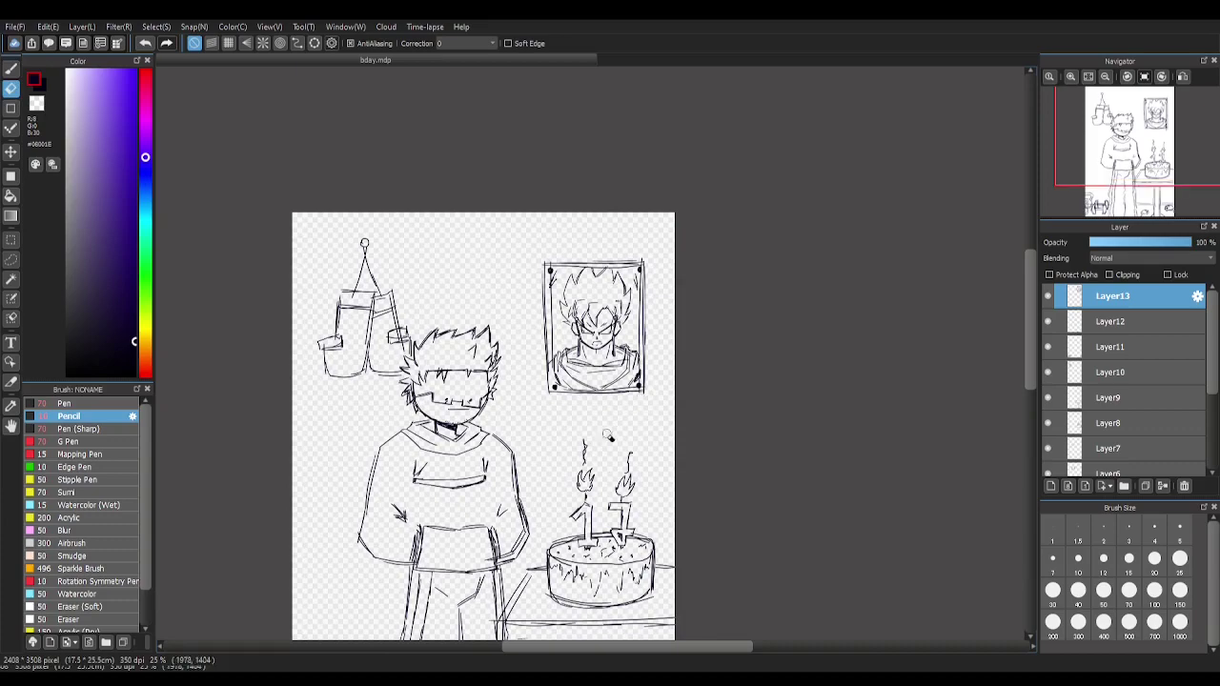
pyautogui.hotkey('ctrl', 't')
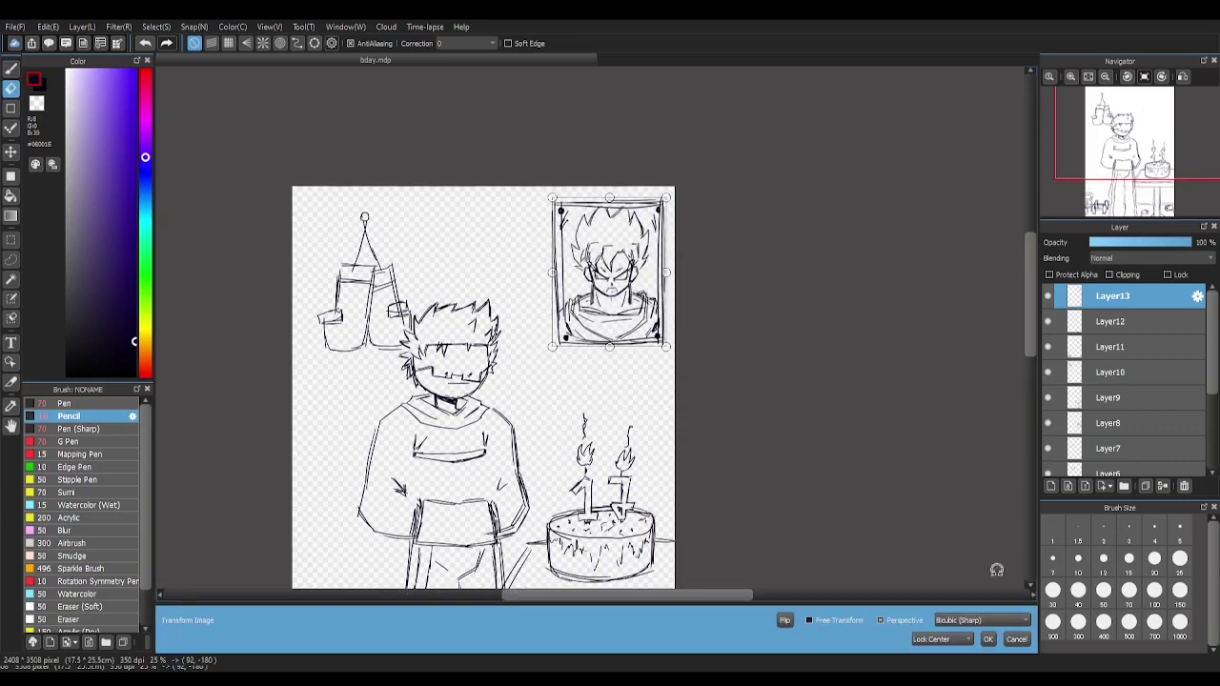
pyautogui.click(988, 639)
pyautogui.hotkey('ctrl', '+')
pyautogui.click(1104, 77)
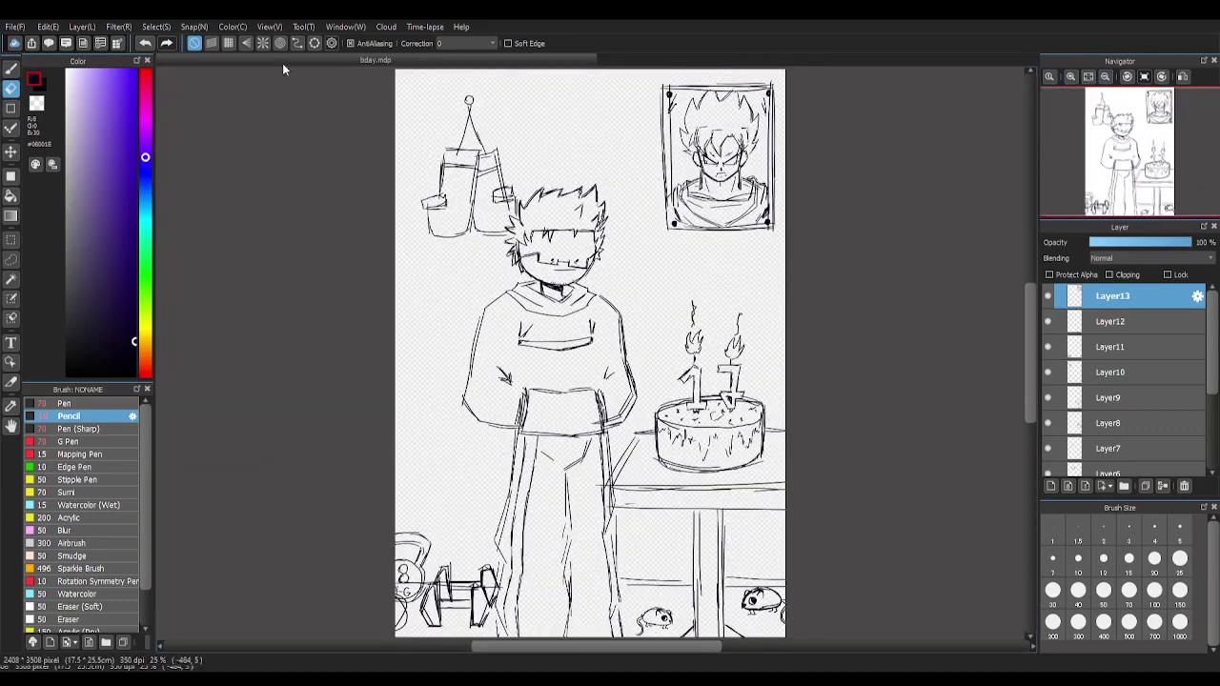
# Add short fur tufts to the ear and tail base of the left mouse under the table
pyautogui.scroll(5, 762, 610)
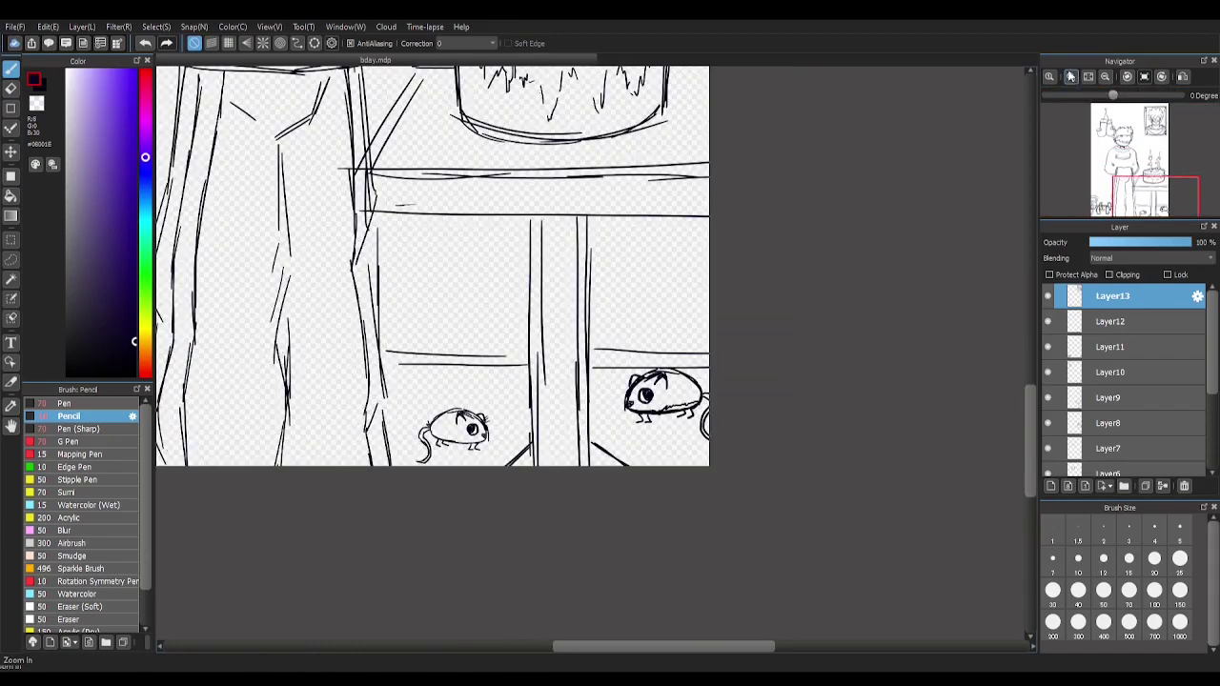
pyautogui.scroll(3, 867, 235)
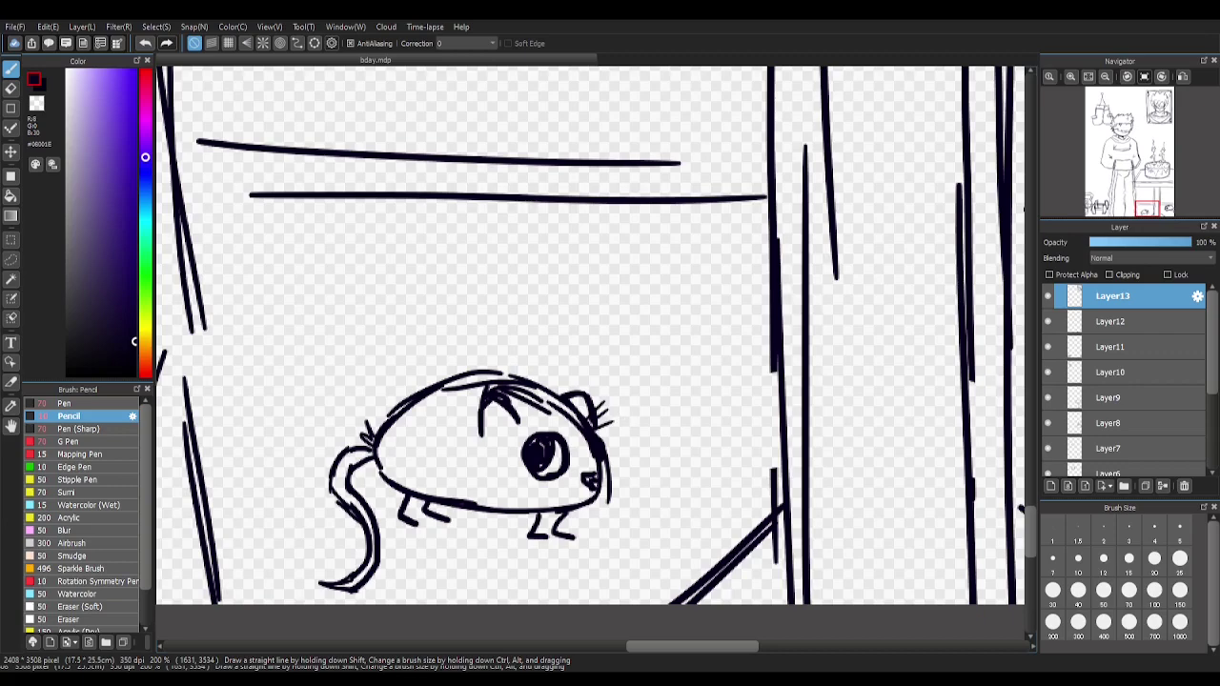
pyautogui.scroll(-3, 605, 612)
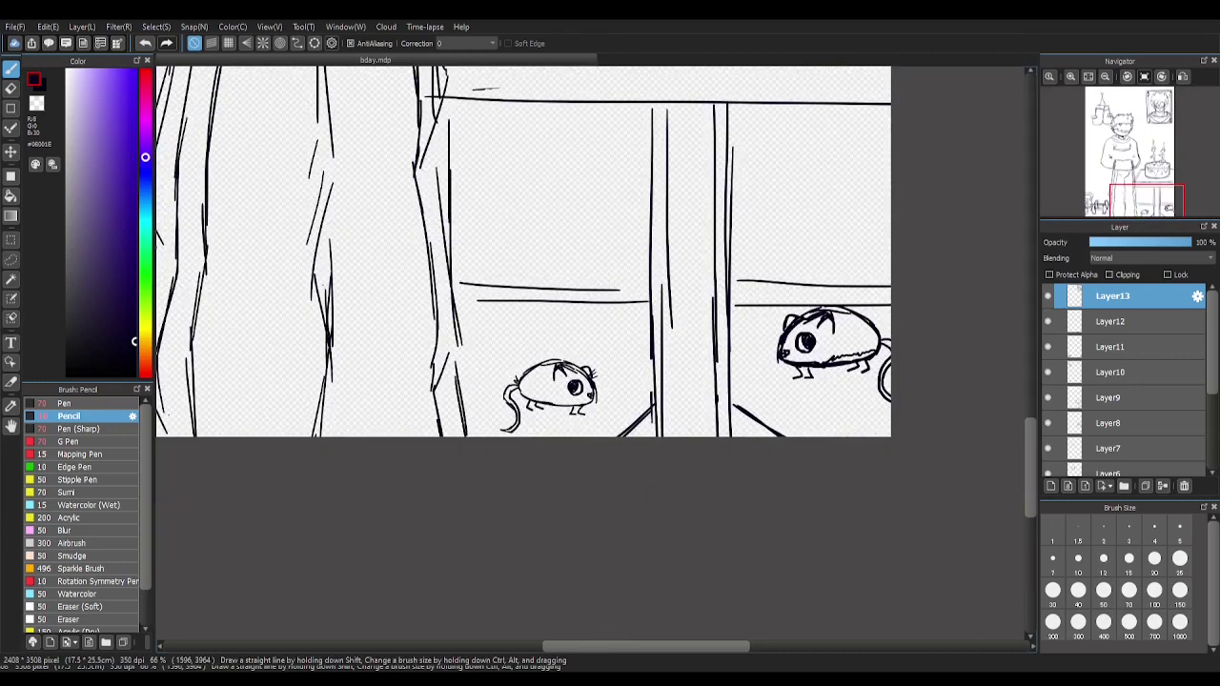
pyautogui.scroll(-3, 610, 343)
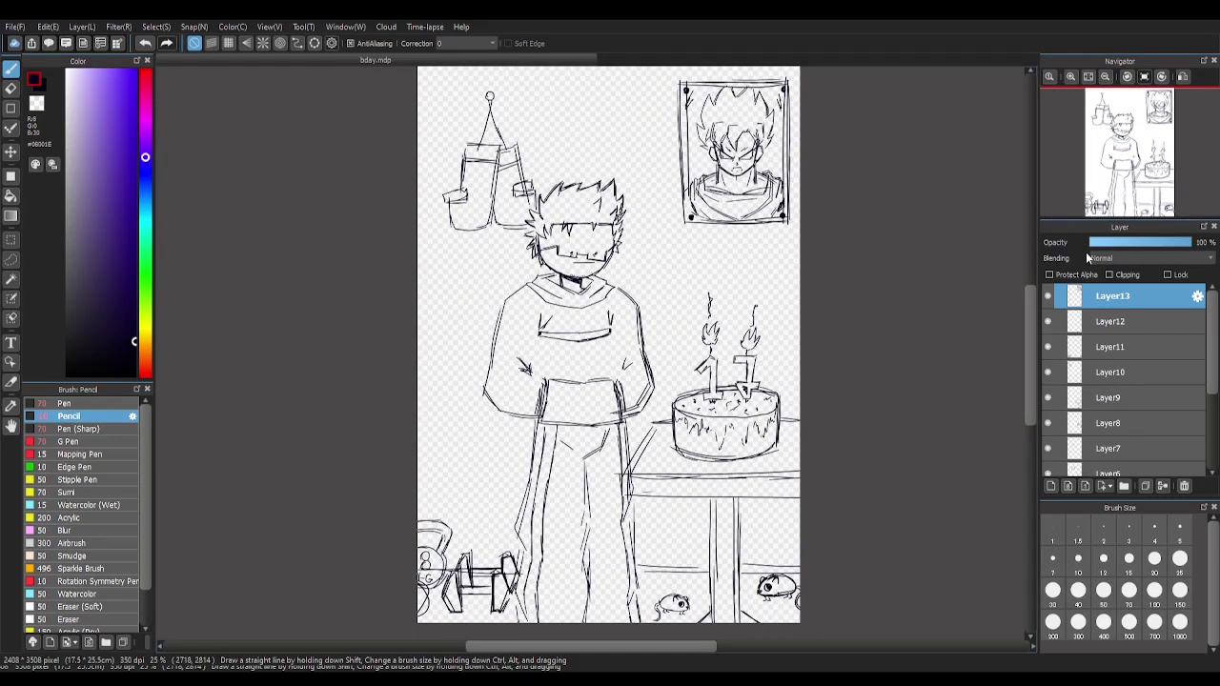
# Sketch a hanging pumpkin-headed stick skeleton on the wall beside the character's left side, on a new layer
pyautogui.hotkey('ctrl', 'shift', 'n')
pyautogui.scroll(2, 482, 343)
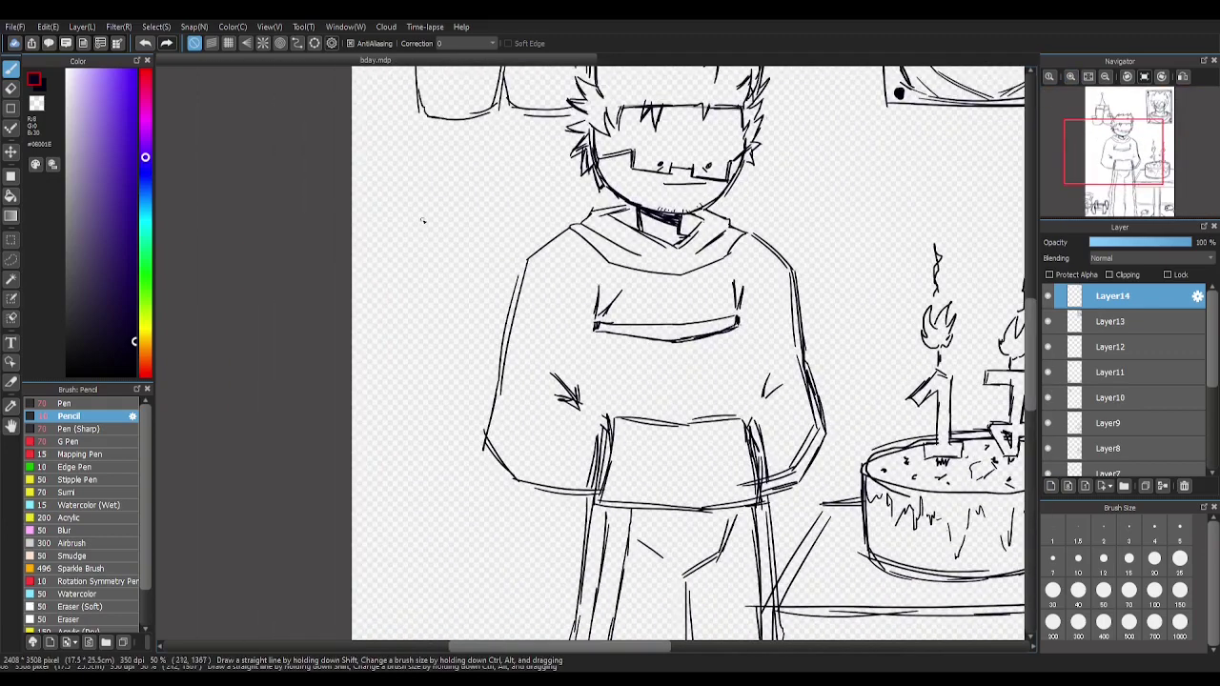
pyautogui.moveTo(422, 220)
pyautogui.mouseDown()
pyautogui.moveTo(440, 211)
pyautogui.moveTo(457, 226)
pyautogui.mouseUp()
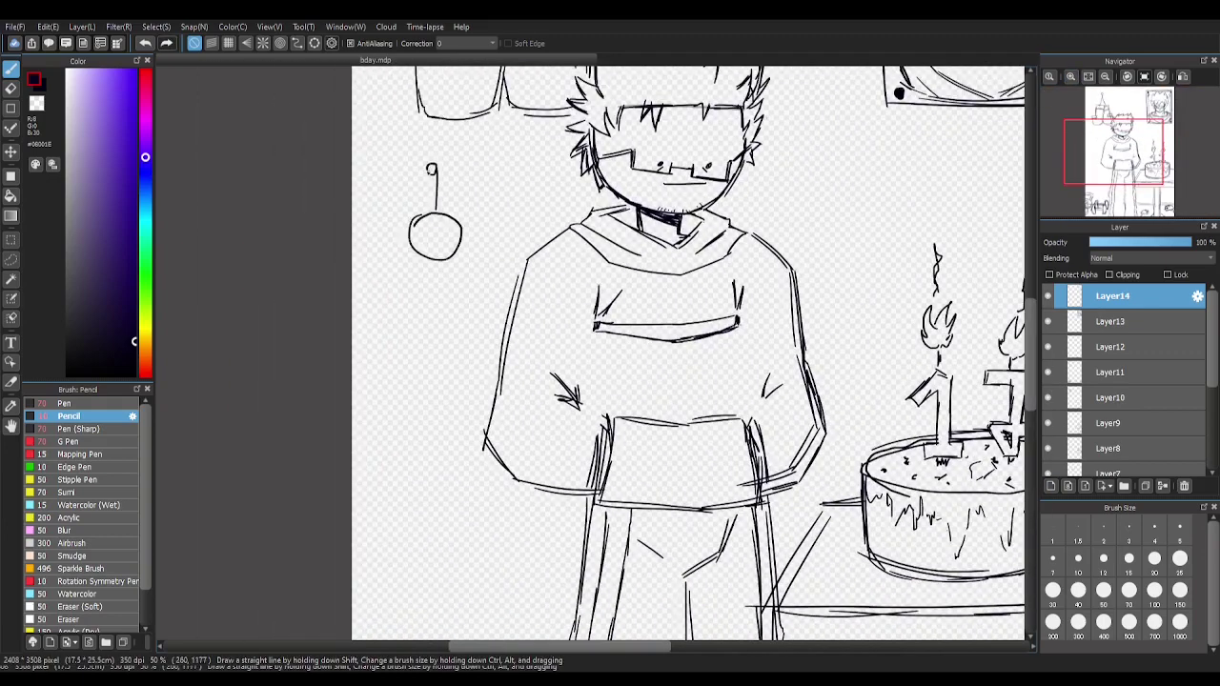
pyautogui.click(1049, 76)
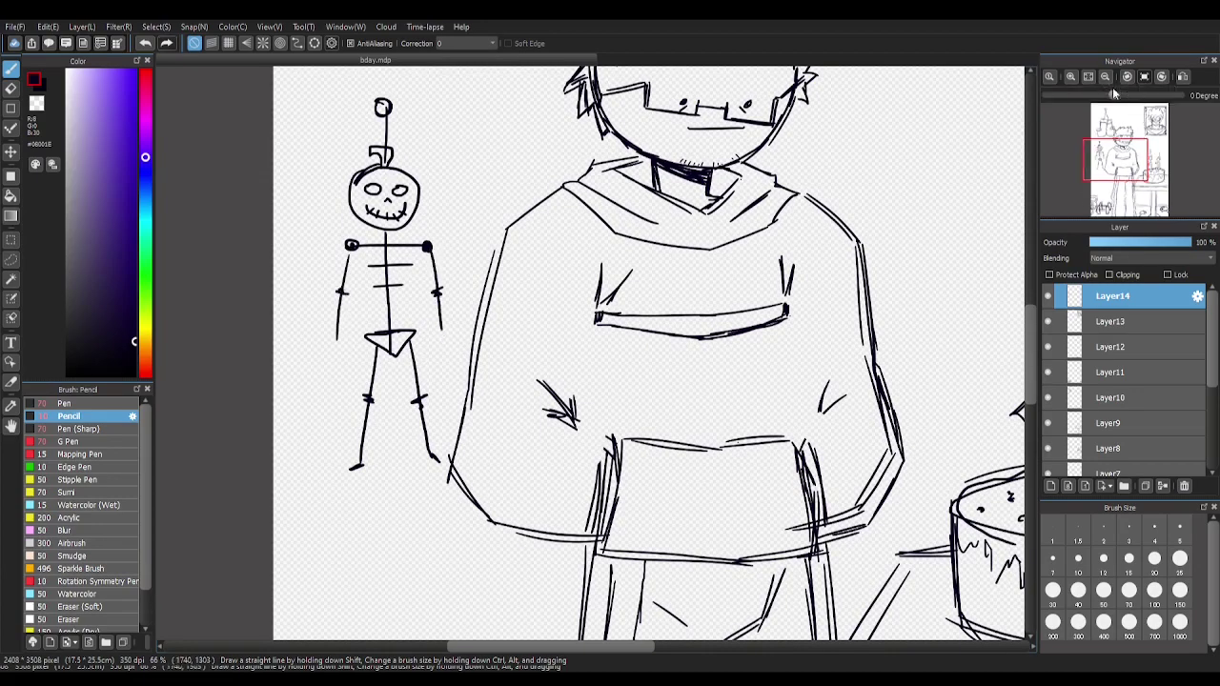
# Scale the hanging skeleton down and move it slightly lower on the wall beside the character
pyautogui.hotkey('ctrl', '-')
pyautogui.hotkey('ctrl', 't')
pyautogui.scroll(2, 471, 296)
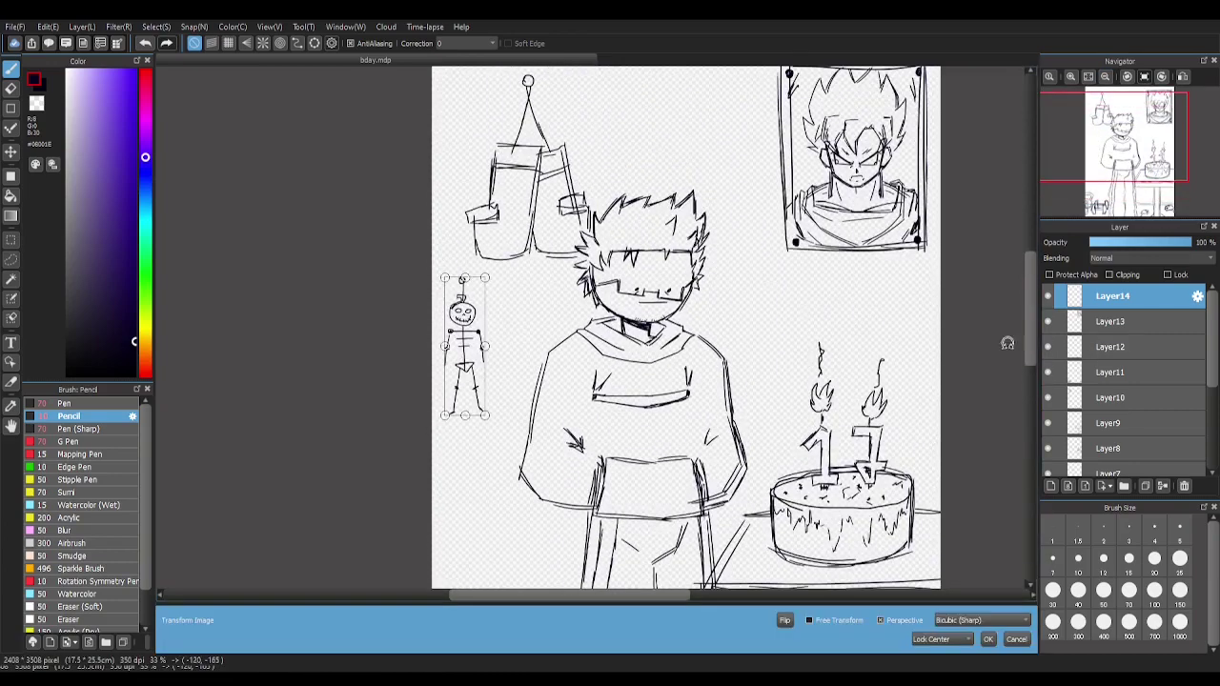
pyautogui.moveTo(469, 334); pyautogui.dragTo(469, 358)
pyautogui.click(988, 638)
# Redraw the skeleton's hanging ring with a thicker outline and clean interior, and add a contour stroke to the pumpkin head
pyautogui.click(1069, 76)
pyautogui.click(1069, 76)
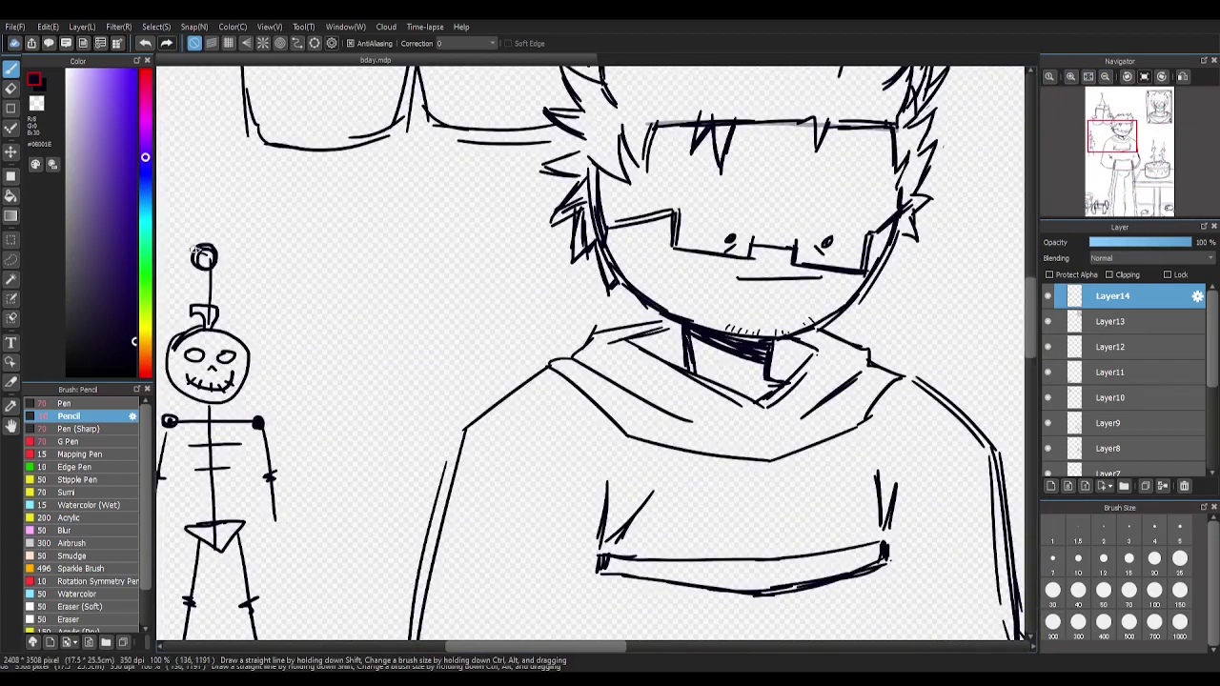
pyautogui.scroll(3, 403, 201)
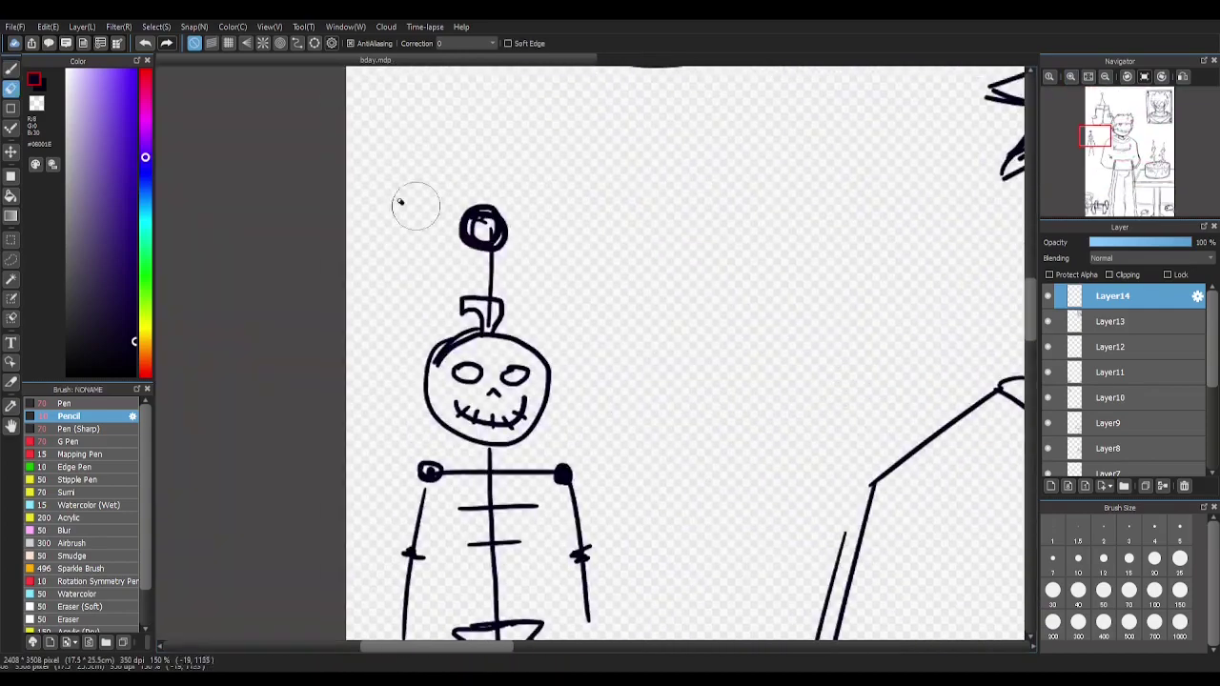
pyautogui.click(12, 88)
pyautogui.press('b')
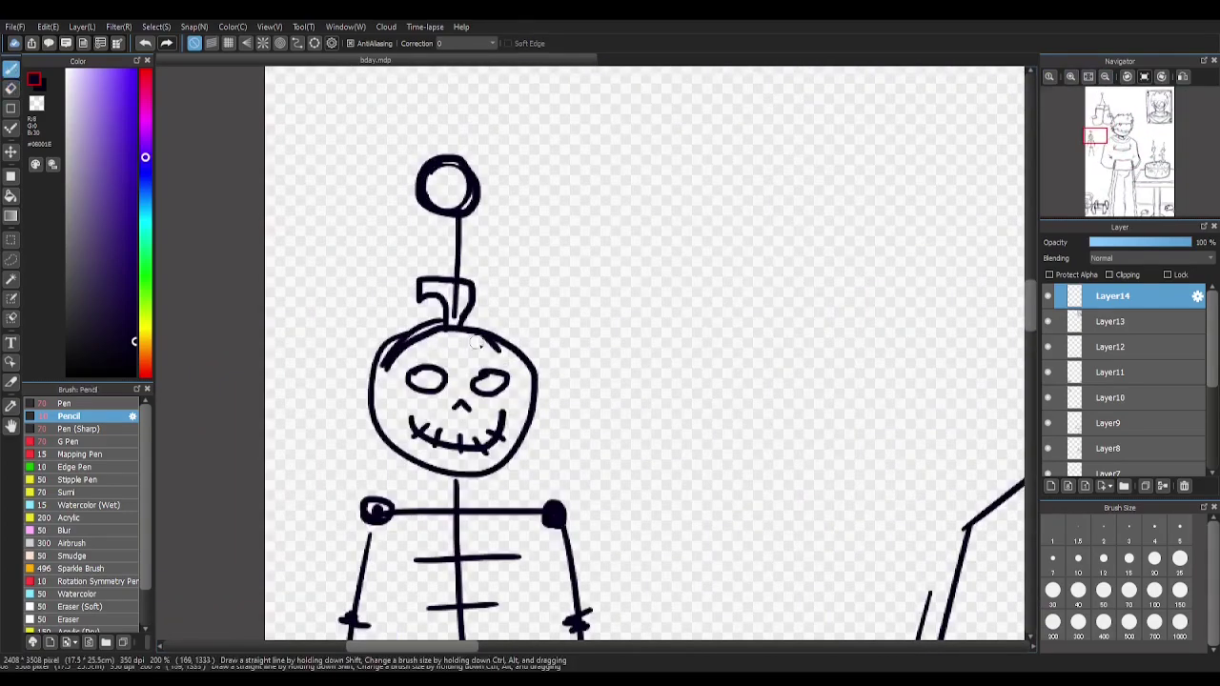
pyautogui.scroll(-5, 420, 360)
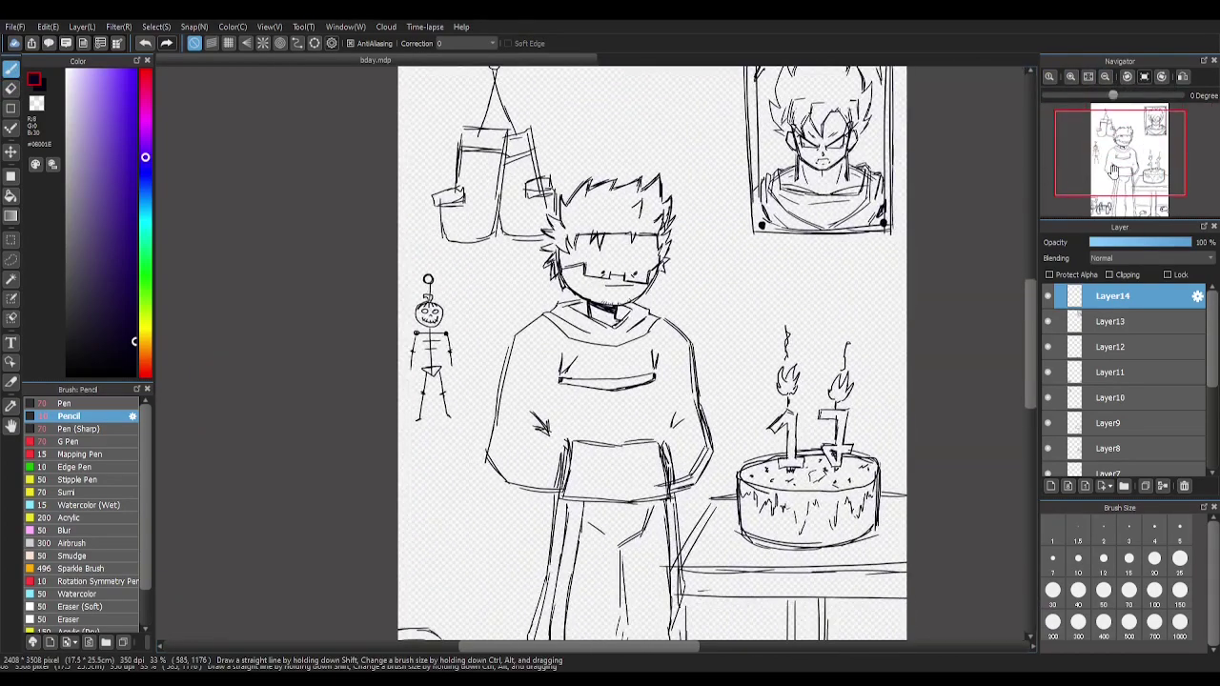
# Select the dumbbell's layer, Layer10, and erase the lines that overlap the character's trouser leg
pyautogui.moveTo(1113, 172)
pyautogui.mouseDown()
pyautogui.moveTo(1134, 184)
pyautogui.moveTo(1125, 192)
pyautogui.mouseUp()
pyautogui.scroll(-3, 1106, 400)
pyautogui.click(1089, 453)
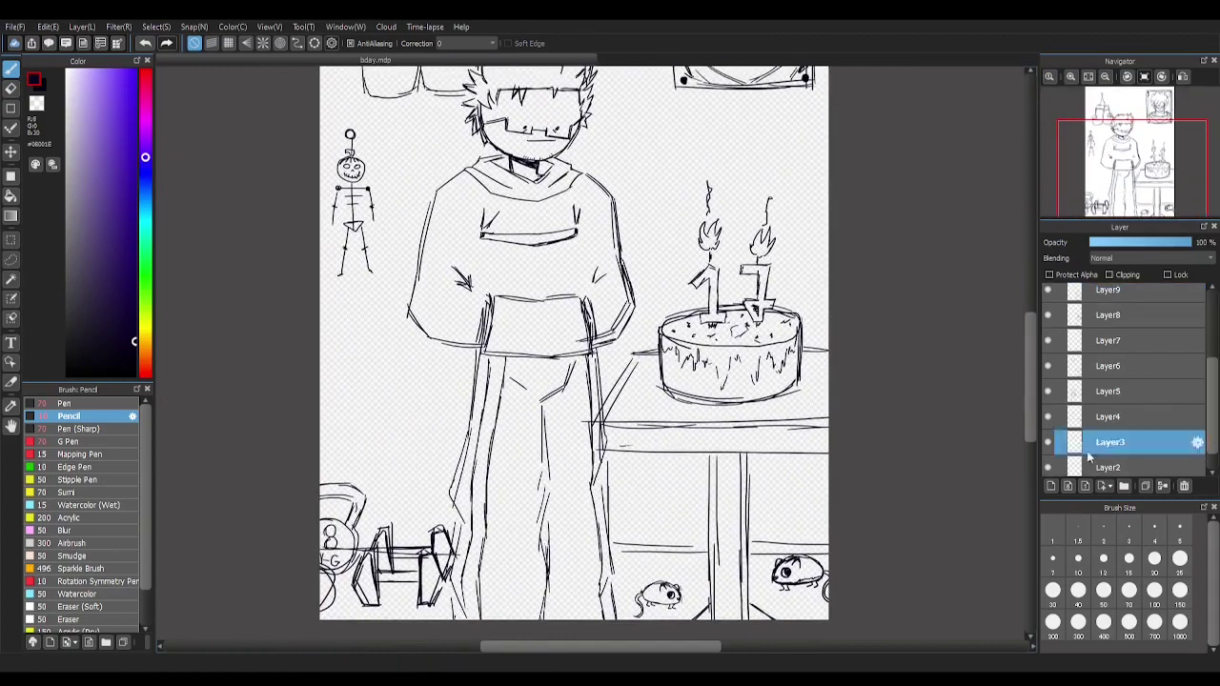
pyautogui.click(1050, 341)
pyautogui.scroll(2, 1138, 355)
pyautogui.click(1134, 320)
pyautogui.press('e')
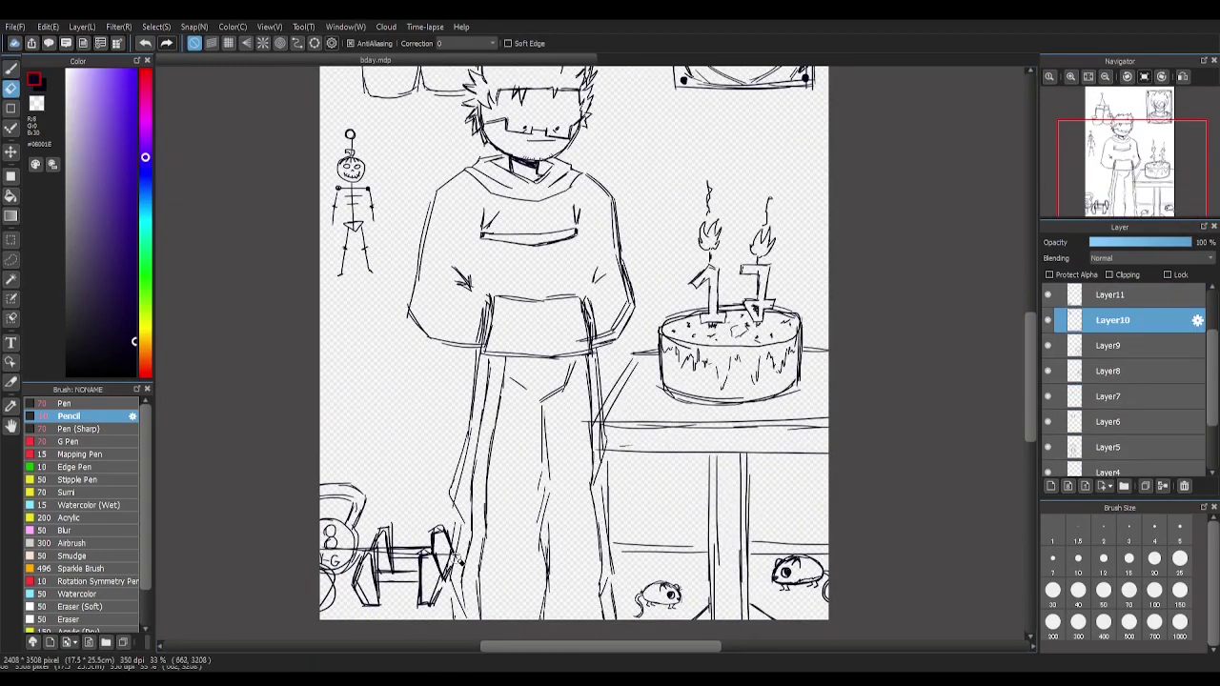
# Fill in the portrait's pupils on Layer13 and draw small wall cracks around the outside of its frame
pyautogui.scroll(5, 1033, 295)
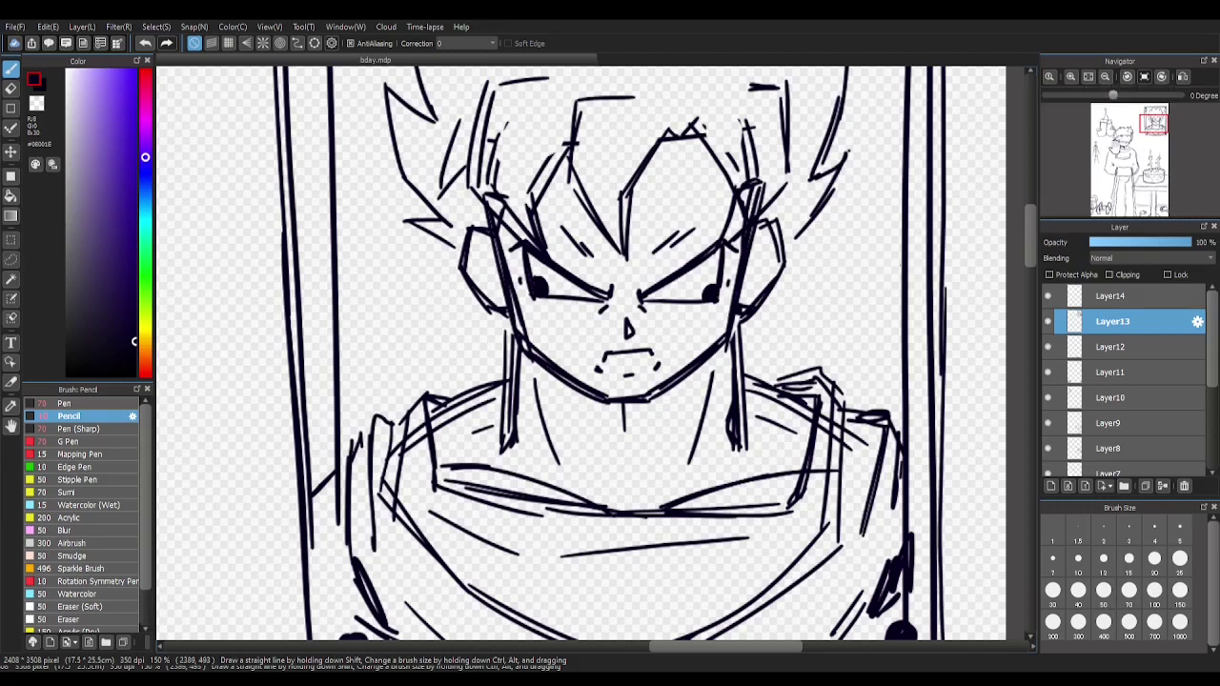
pyautogui.scroll(-5, 667, 289)
pyautogui.moveTo(1102, 114); pyautogui.dragTo(1106, 116)
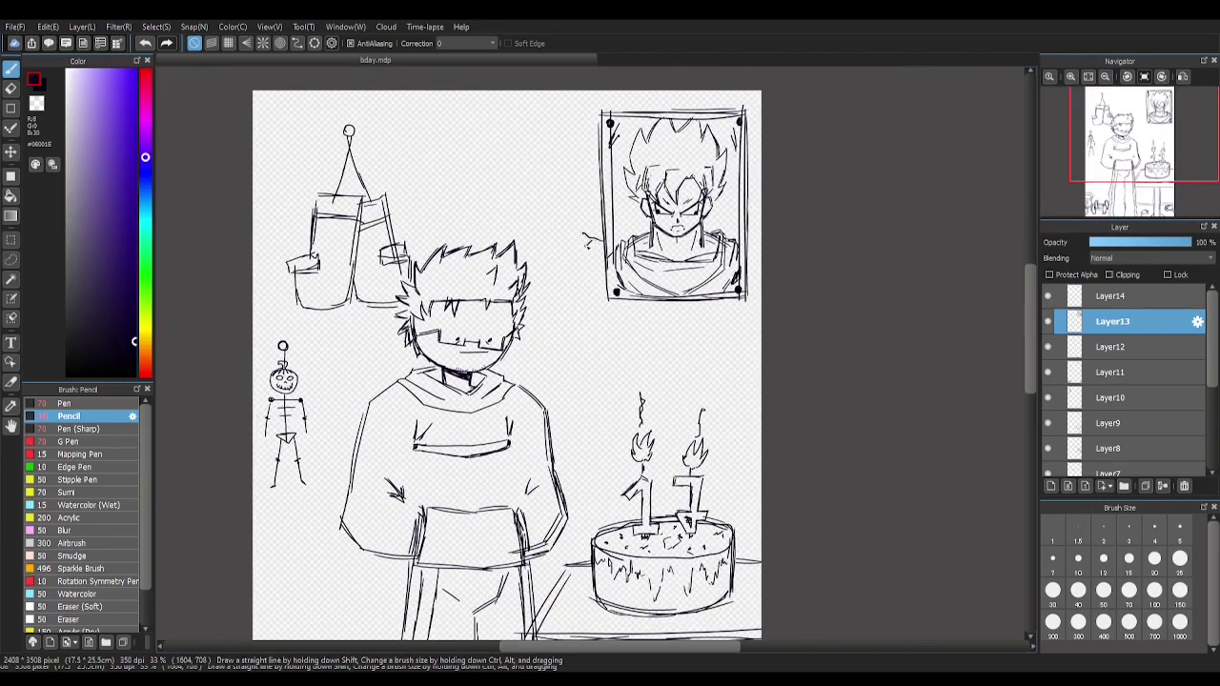
pyautogui.moveTo(748, 277)
pyautogui.mouseDown()
pyautogui.moveTo(759, 286)
pyautogui.moveTo(710, 319)
pyautogui.mouseUp()
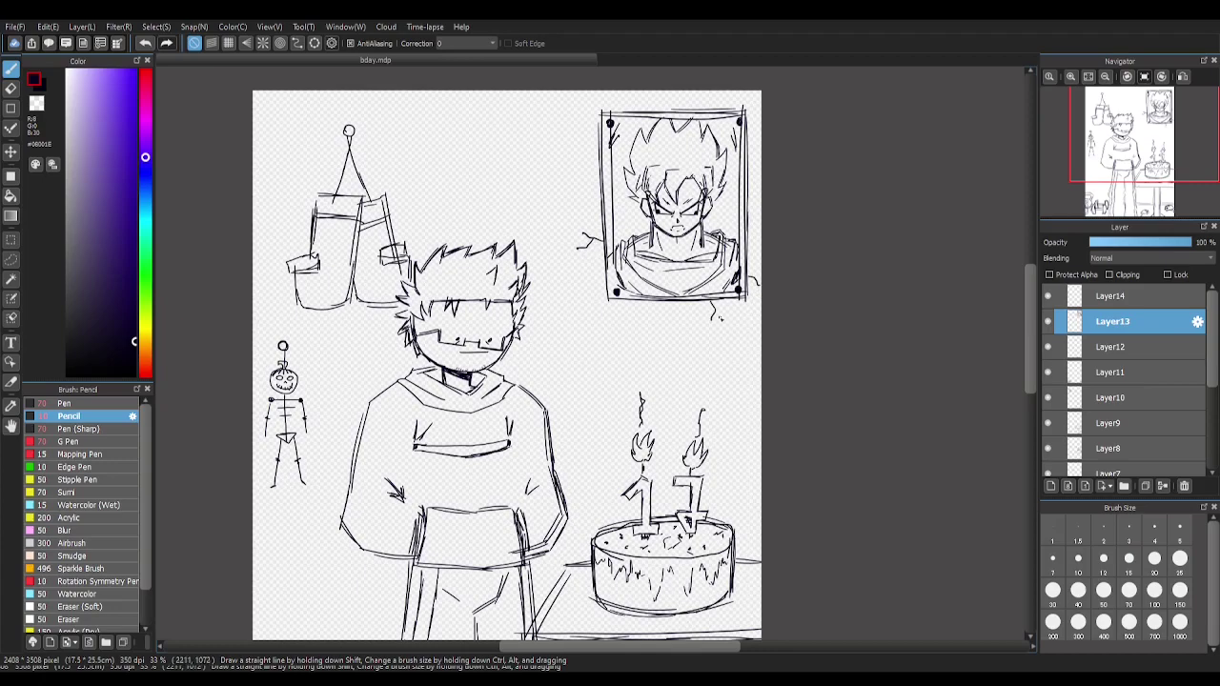
pyautogui.scroll(-1, 1129, 147)
pyautogui.moveTo(1133, 143); pyautogui.dragTo(1139, 163)
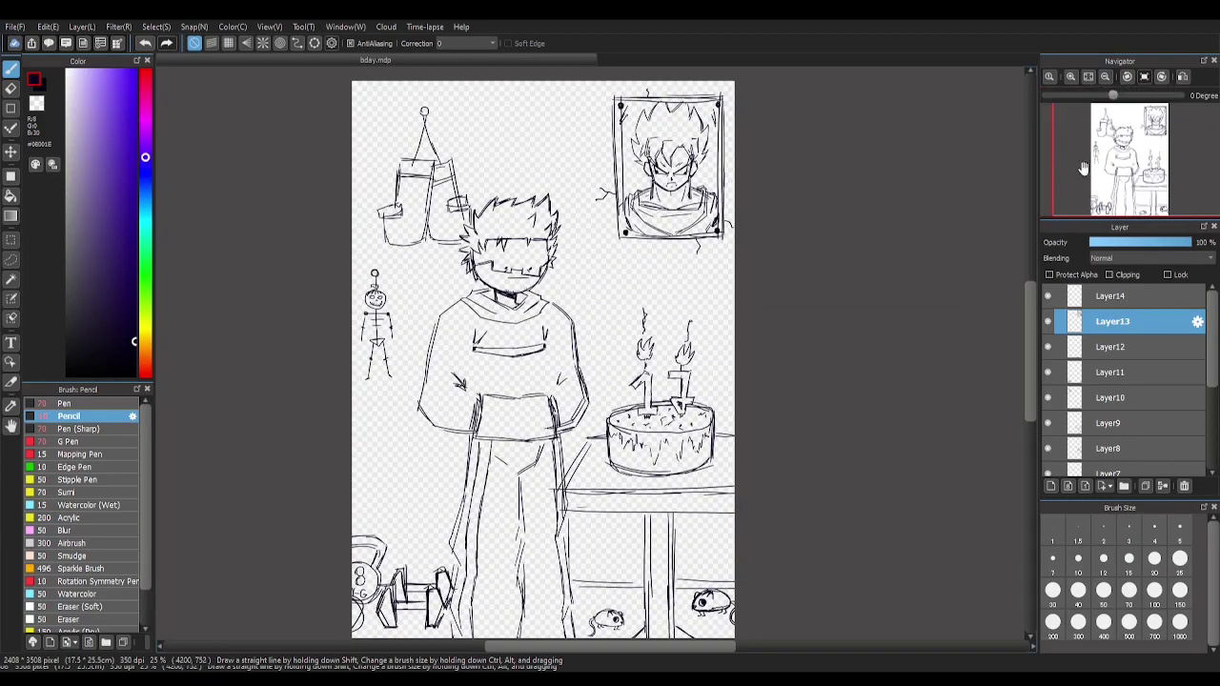
pyautogui.click(1198, 356)
pyautogui.scroll(-3, 1124, 400)
pyautogui.click(1054, 446)
pyautogui.click(1054, 362)
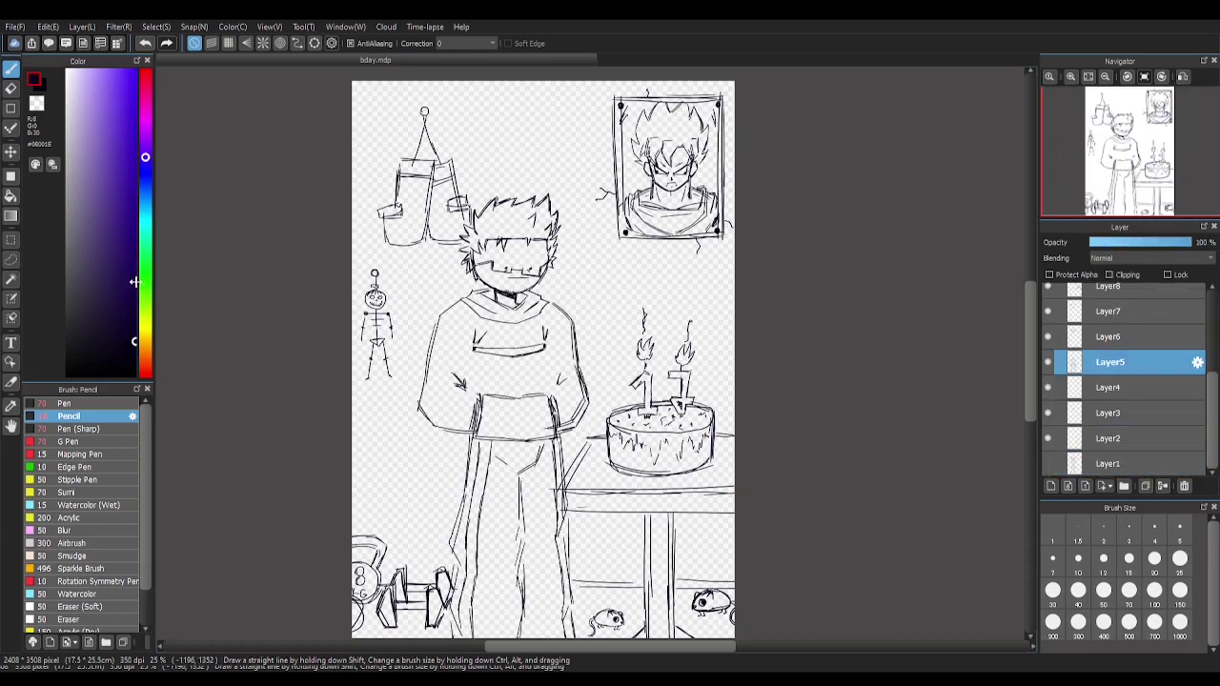
pyautogui.press('e')
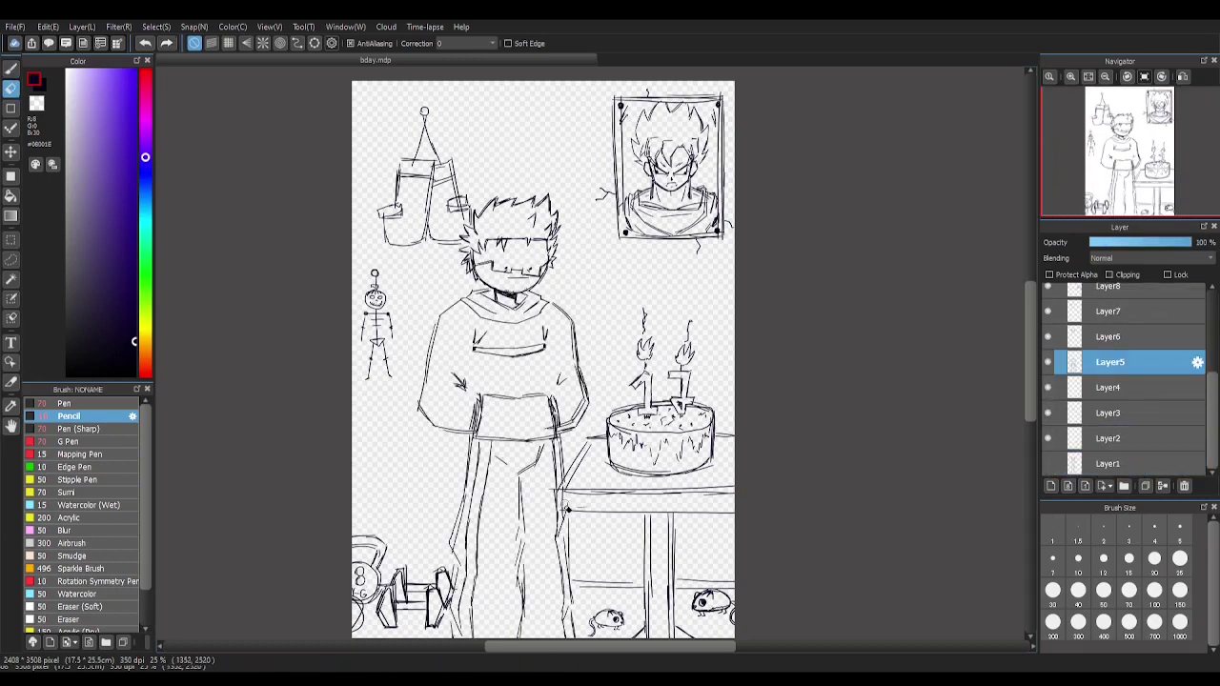
pyautogui.moveTo(1095, 96); pyautogui.dragTo(1089, 103)
# Add a new layer, Layer15, directly above Layer1 and cover the whole canvas behind the sketch with pale lavender #F2EFFA
pyautogui.click(1054, 463)
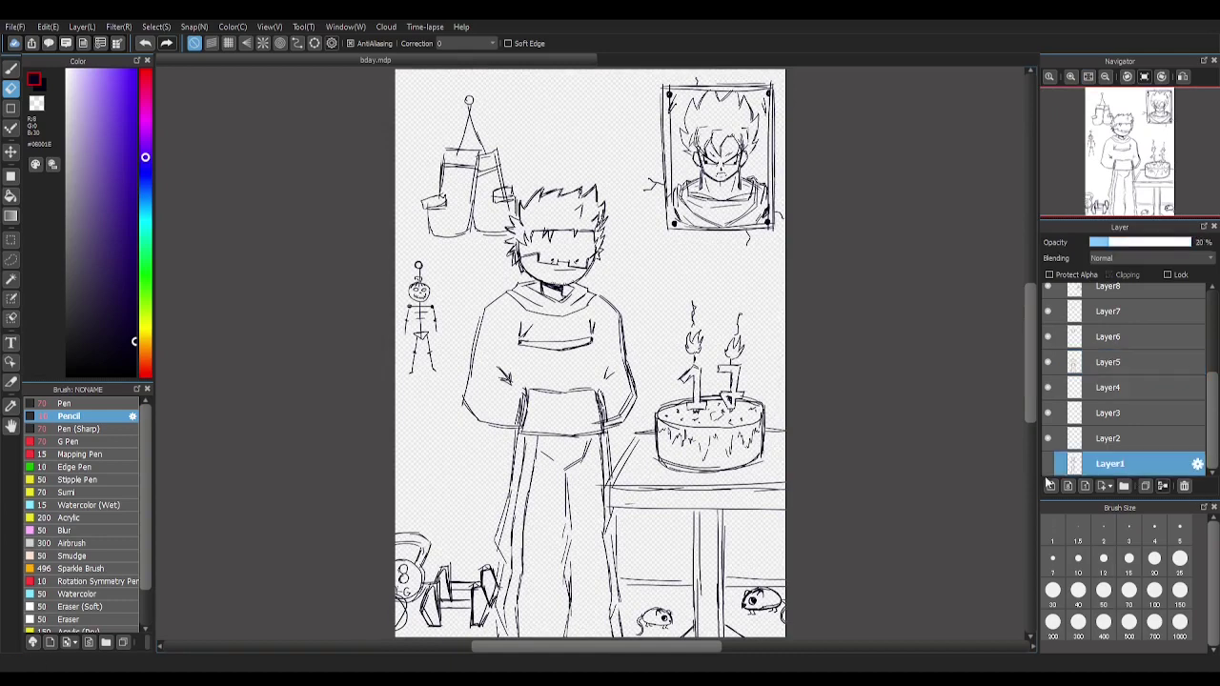
pyautogui.click(1050, 485)
pyautogui.press('b')
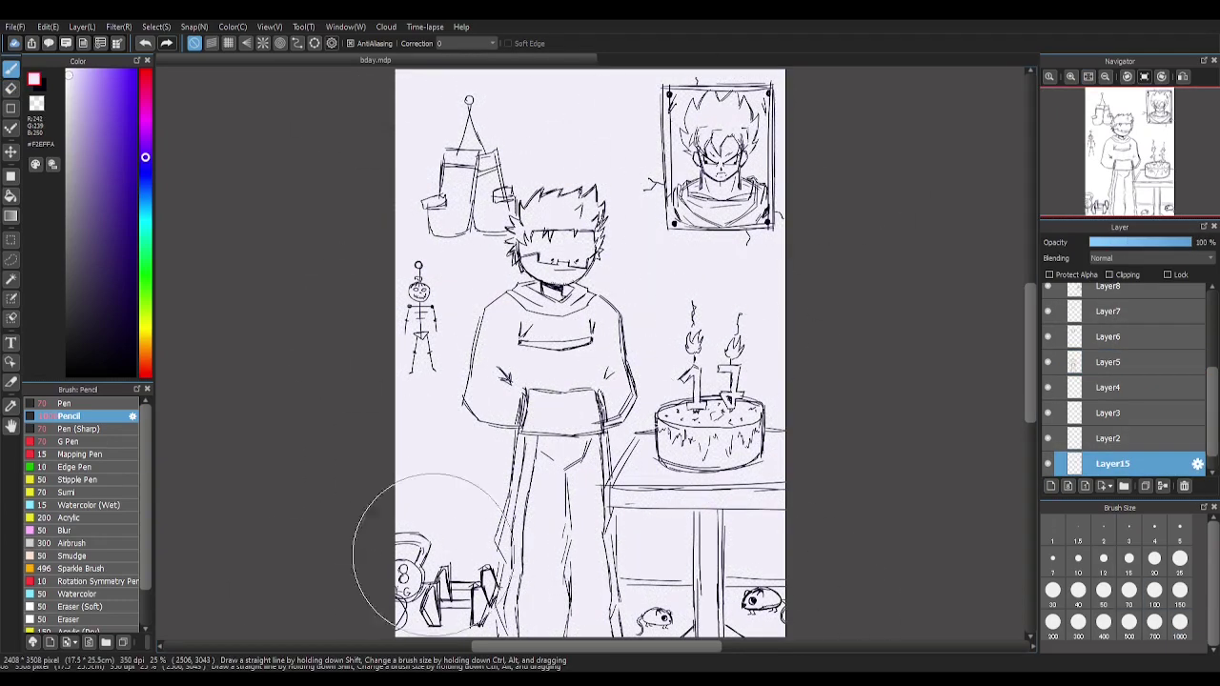
# On a new layer, Layer16, paint the framed portrait's interior off-white #F9F9F9 with the Pencil at size 70
pyautogui.scroll(5, 1029, 316)
pyautogui.click(1105, 124)
pyautogui.moveTo(1105, 123); pyautogui.dragTo(1143, 113)
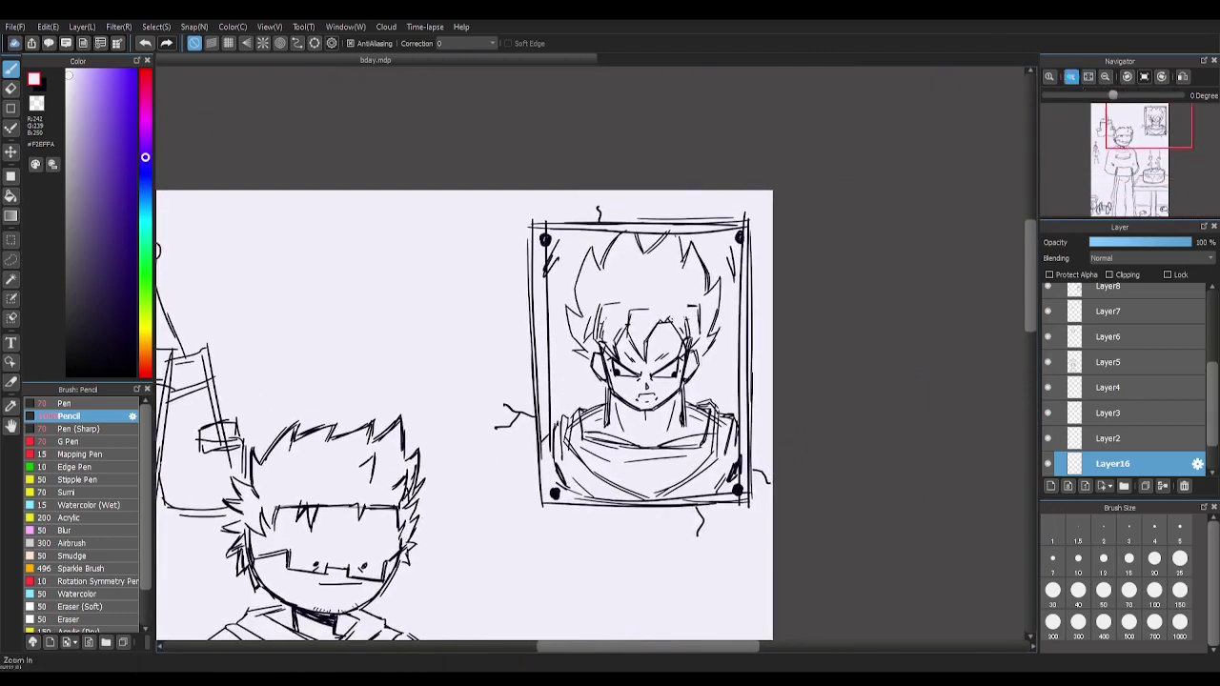
pyautogui.hotkey('ctrl', '+')
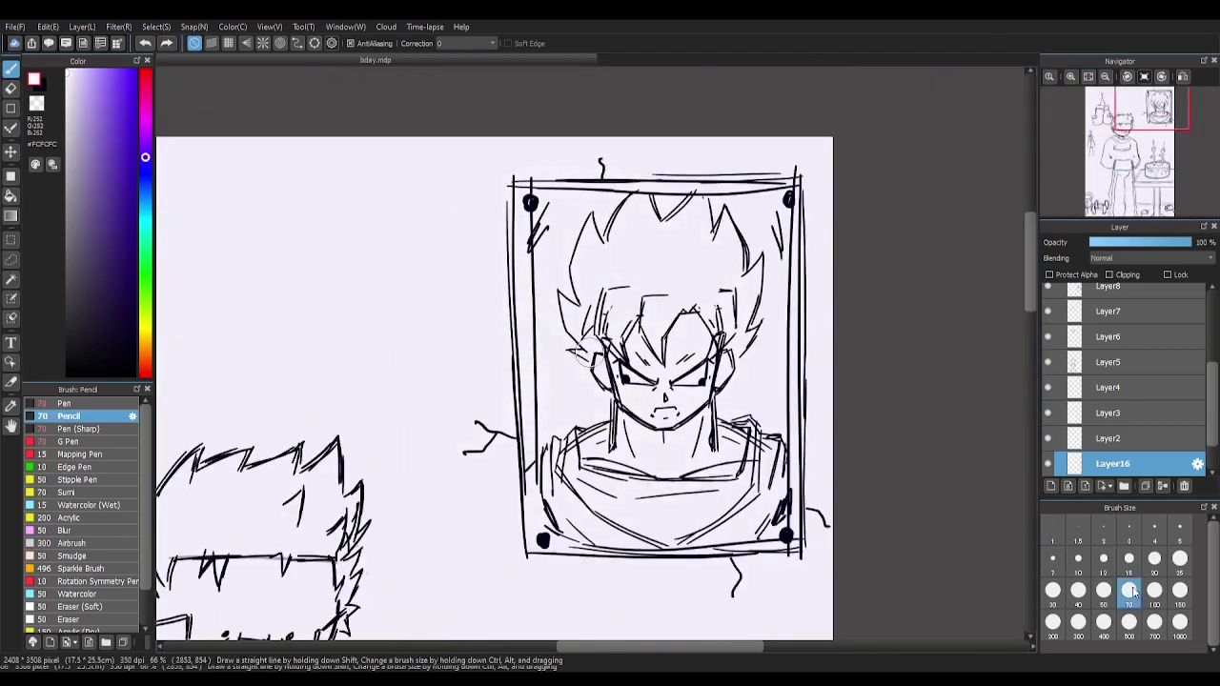
pyautogui.click(67, 77)
pyautogui.moveTo(706, 185); pyautogui.dragTo(754, 184)
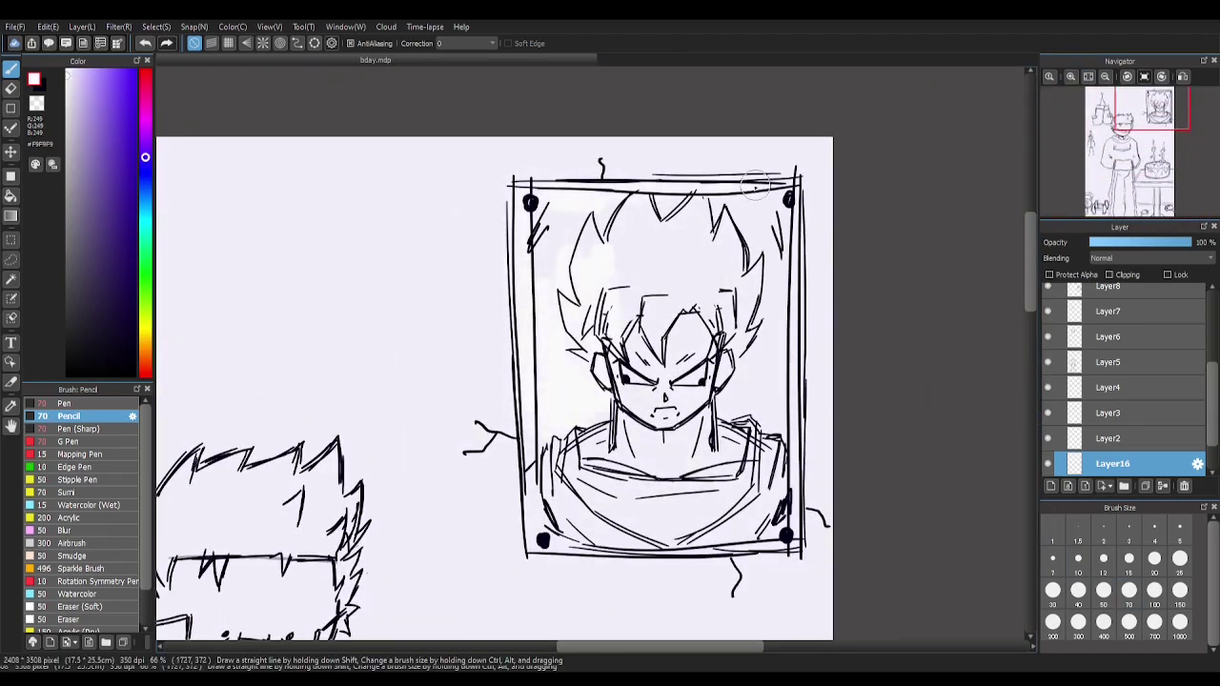
pyautogui.moveTo(527, 322)
pyautogui.mouseDown()
pyautogui.moveTo(536, 250)
pyautogui.moveTo(569, 234)
pyautogui.moveTo(637, 265)
pyautogui.moveTo(668, 200)
pyautogui.moveTo(756, 219)
pyautogui.moveTo(689, 326)
pyautogui.moveTo(617, 305)
pyautogui.moveTo(544, 503)
pyautogui.moveTo(625, 516)
pyautogui.moveTo(780, 505)
pyautogui.moveTo(684, 400)
pyautogui.moveTo(608, 463)
pyautogui.moveTo(651, 453)
pyautogui.moveTo(723, 340)
pyautogui.mouseUp()
# Paint the birthday cake and its number candles with flames in off-white #F9F9F9 on Layer16
pyautogui.scroll(-4, 722, 339)
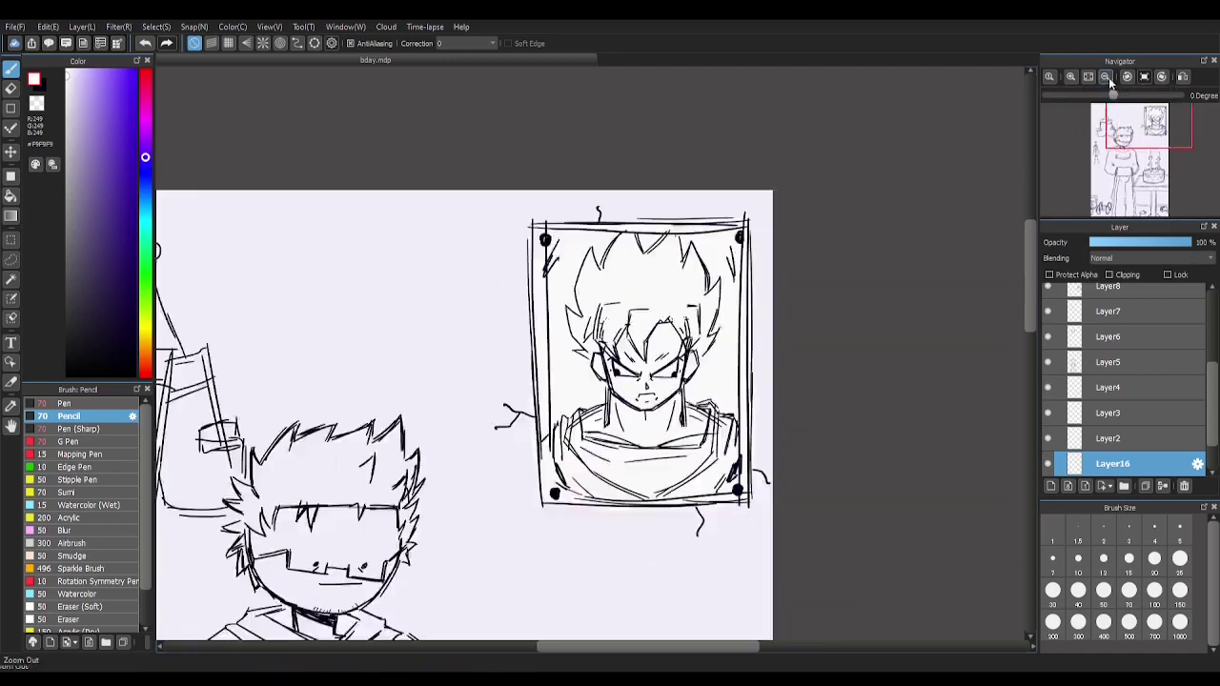
pyautogui.scroll(4, 617, 391)
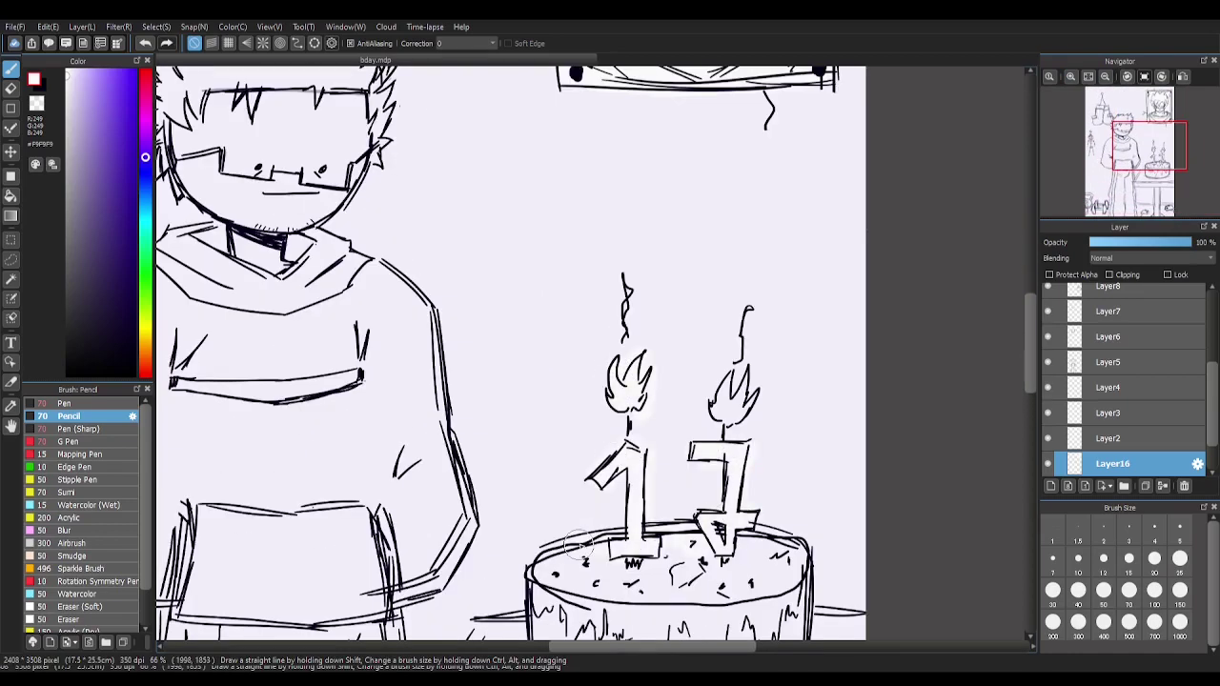
pyautogui.moveTo(576, 544)
pyautogui.mouseDown()
pyautogui.moveTo(648, 610)
pyautogui.moveTo(800, 552)
pyautogui.moveTo(786, 581)
pyautogui.mouseUp()
pyautogui.scroll(-3, 786, 581)
pyautogui.moveTo(534, 515)
pyautogui.mouseDown()
pyautogui.moveTo(576, 479)
pyautogui.moveTo(646, 538)
pyautogui.moveTo(710, 542)
pyautogui.moveTo(695, 588)
pyautogui.mouseUp()
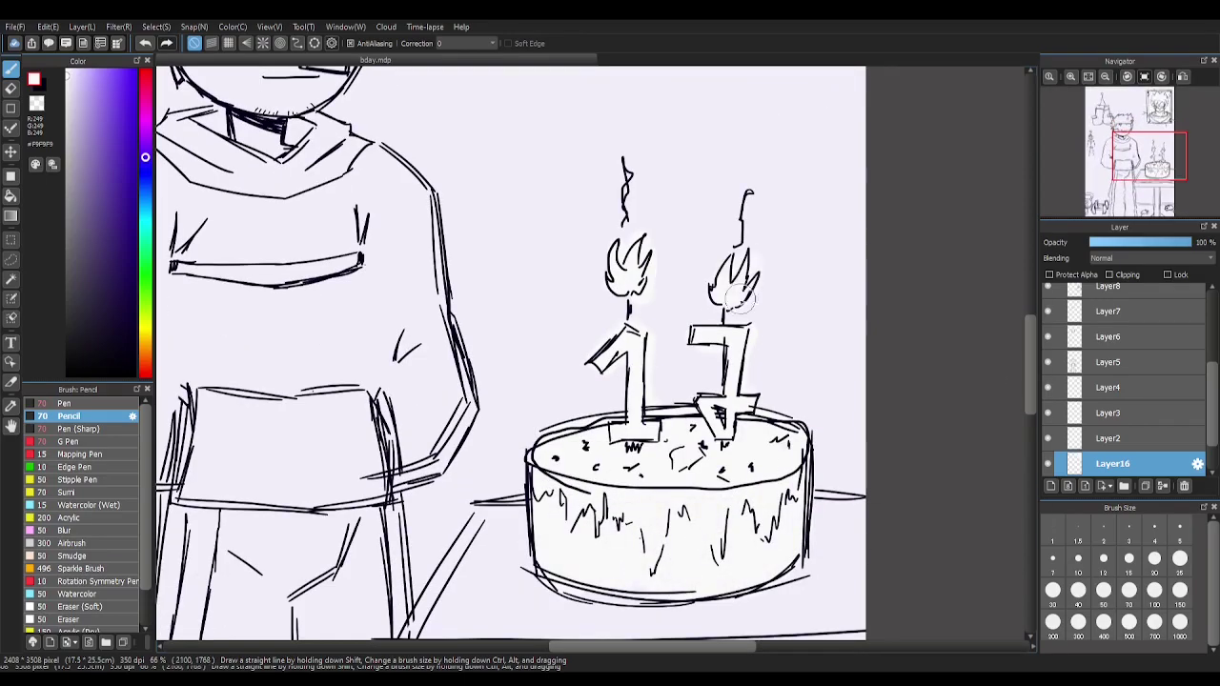
# Paint the two mice under the table and the weights on the floor in off-white #F9F9F9
pyautogui.scroll(-4, 739, 299)
pyautogui.scroll(2, 678, 558)
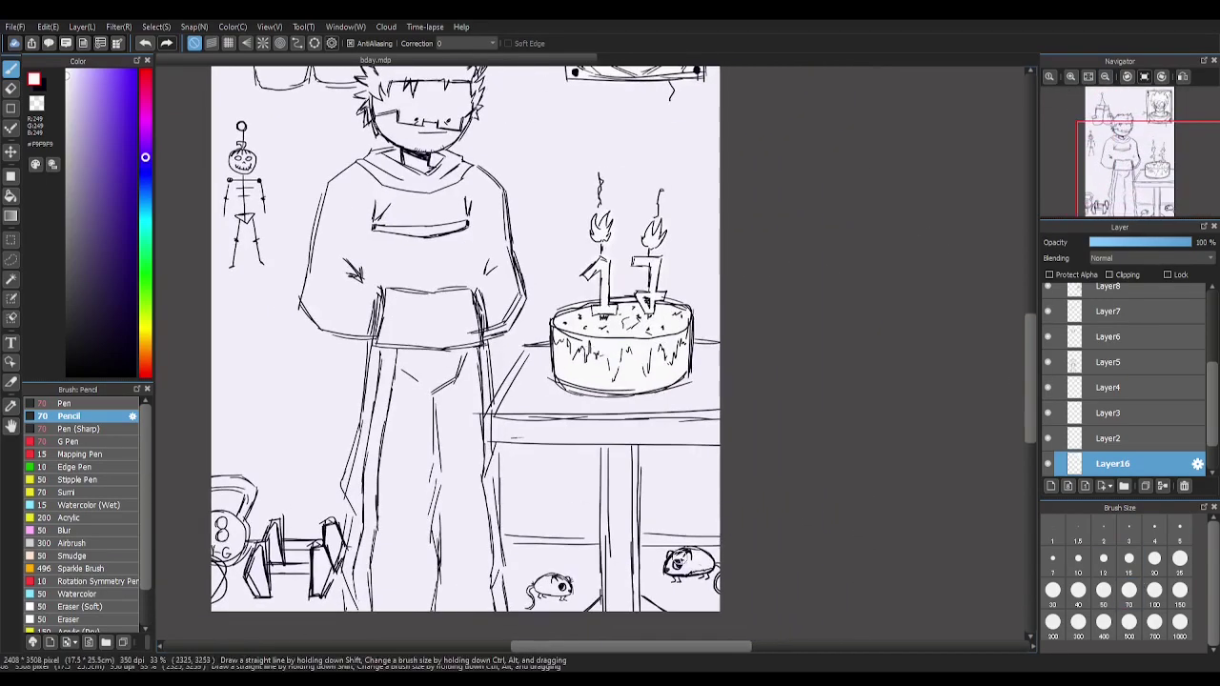
pyautogui.moveTo(579, 643); pyautogui.dragTo(553, 643)
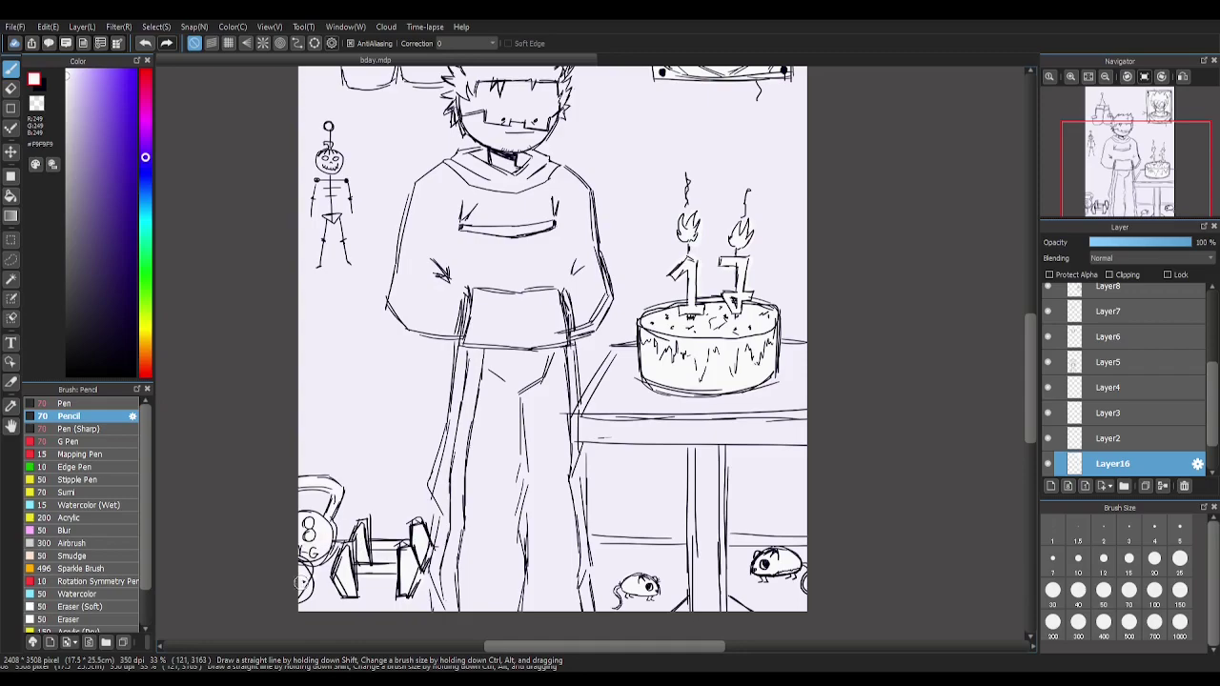
# Paint the hanging skeleton and both hanging boxing gloves in off-white #F9F9F9
pyautogui.scroll(2, 275, 332)
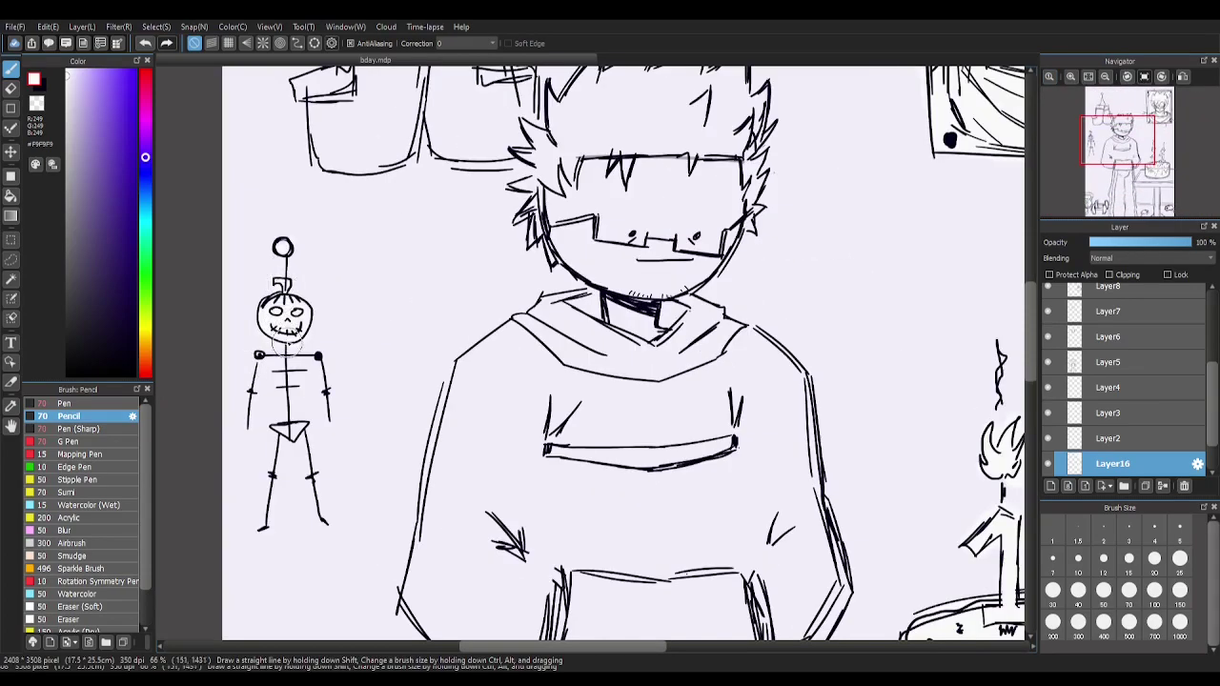
pyautogui.scroll(3, 328, 412)
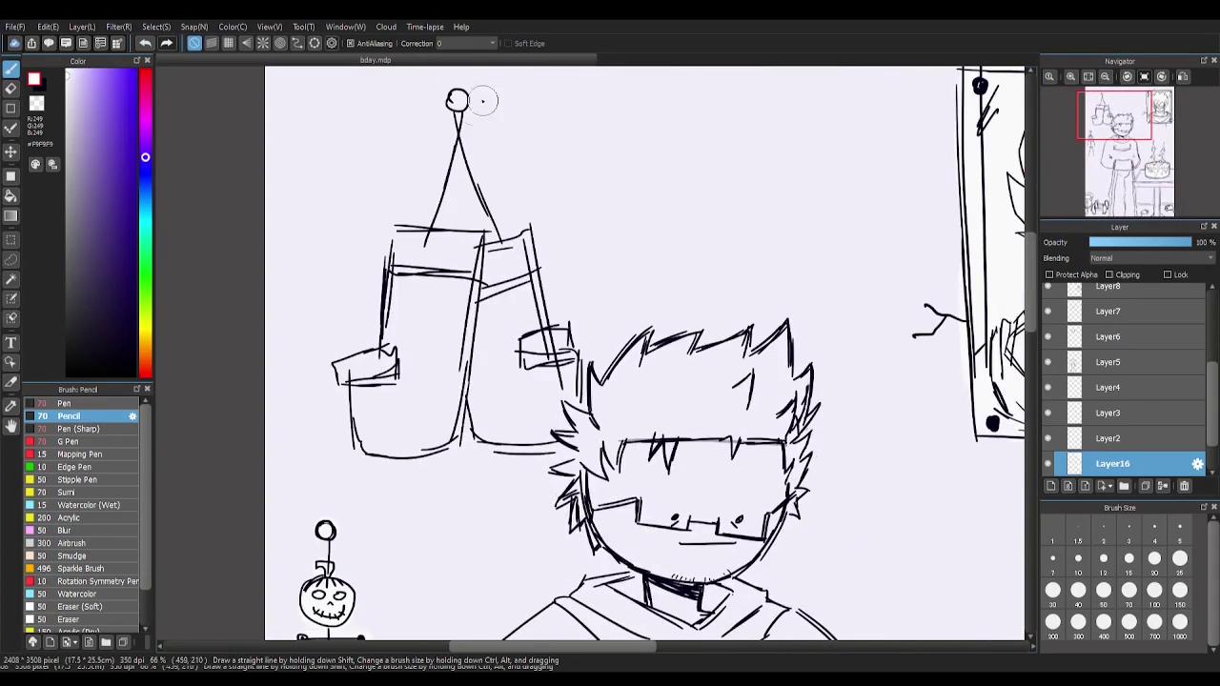
pyautogui.moveTo(453, 257)
pyautogui.mouseDown()
pyautogui.moveTo(352, 394)
pyautogui.moveTo(420, 290)
pyautogui.moveTo(489, 275)
pyautogui.mouseUp()
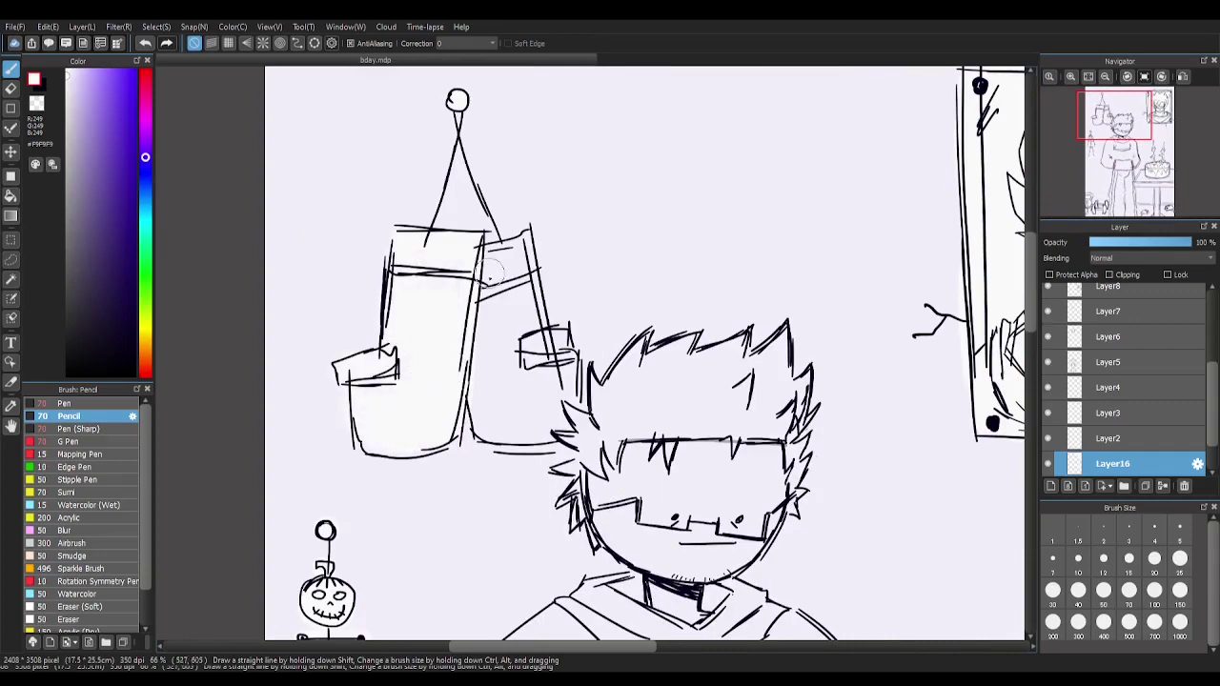
pyautogui.moveTo(575, 386)
pyautogui.mouseDown()
pyautogui.moveTo(522, 408)
pyautogui.moveTo(526, 419)
pyautogui.mouseUp()
# Paint the character's hair, face, hood collar and trousers with flat light purple #E8E0FF on Layer16
pyautogui.moveTo(1115, 116)
pyautogui.mouseDown()
pyautogui.moveTo(1120, 181)
pyautogui.moveTo(1082, 168)
pyautogui.mouseUp()
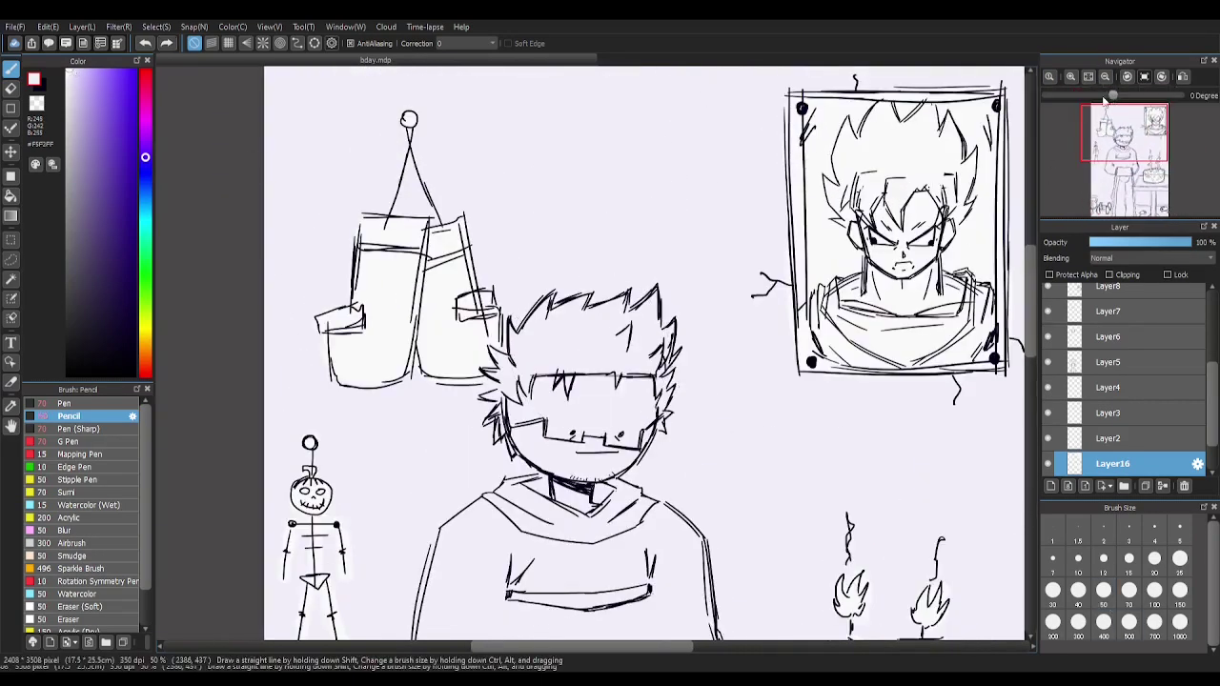
pyautogui.hotkey('ctrl', '+')
pyautogui.click(78, 82)
pyautogui.moveTo(562, 410)
pyautogui.mouseDown()
pyautogui.moveTo(541, 467)
pyautogui.moveTo(590, 352)
pyautogui.moveTo(534, 492)
pyautogui.moveTo(498, 468)
pyautogui.moveTo(471, 395)
pyautogui.moveTo(541, 302)
pyautogui.moveTo(661, 331)
pyautogui.moveTo(648, 474)
pyautogui.moveTo(640, 403)
pyautogui.moveTo(510, 458)
pyautogui.mouseUp()
pyautogui.moveTo(596, 583)
pyautogui.mouseDown()
pyautogui.moveTo(515, 572)
pyautogui.moveTo(476, 533)
pyautogui.moveTo(534, 363)
pyautogui.moveTo(619, 571)
pyautogui.moveTo(600, 381)
pyautogui.moveTo(553, 324)
pyautogui.mouseUp()
pyautogui.hotkey('ctrl', '-')
pyautogui.hotkey('ctrl', '-')
pyautogui.scroll(-5, 572, 381)
# Fill the hoodie's torso, sleeves and front pocket with the same light purple #E8E0FF to complete the character's base
pyautogui.hotkey('ctrl', '+')
pyautogui.hotkey('ctrl', '+')
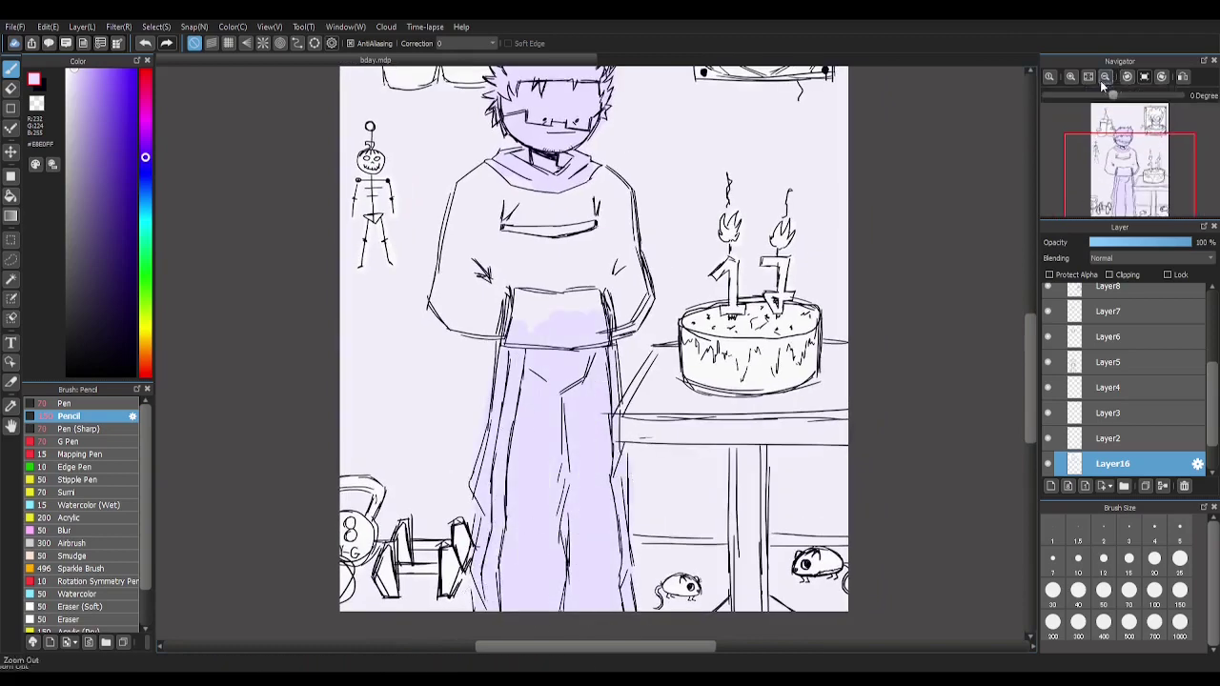
pyautogui.moveTo(410, 143)
pyautogui.mouseDown()
pyautogui.moveTo(307, 404)
pyautogui.moveTo(460, 367)
pyautogui.moveTo(617, 396)
pyautogui.moveTo(668, 448)
pyautogui.moveTo(651, 257)
pyautogui.moveTo(584, 155)
pyautogui.moveTo(475, 276)
pyautogui.moveTo(526, 163)
pyautogui.mouseUp()
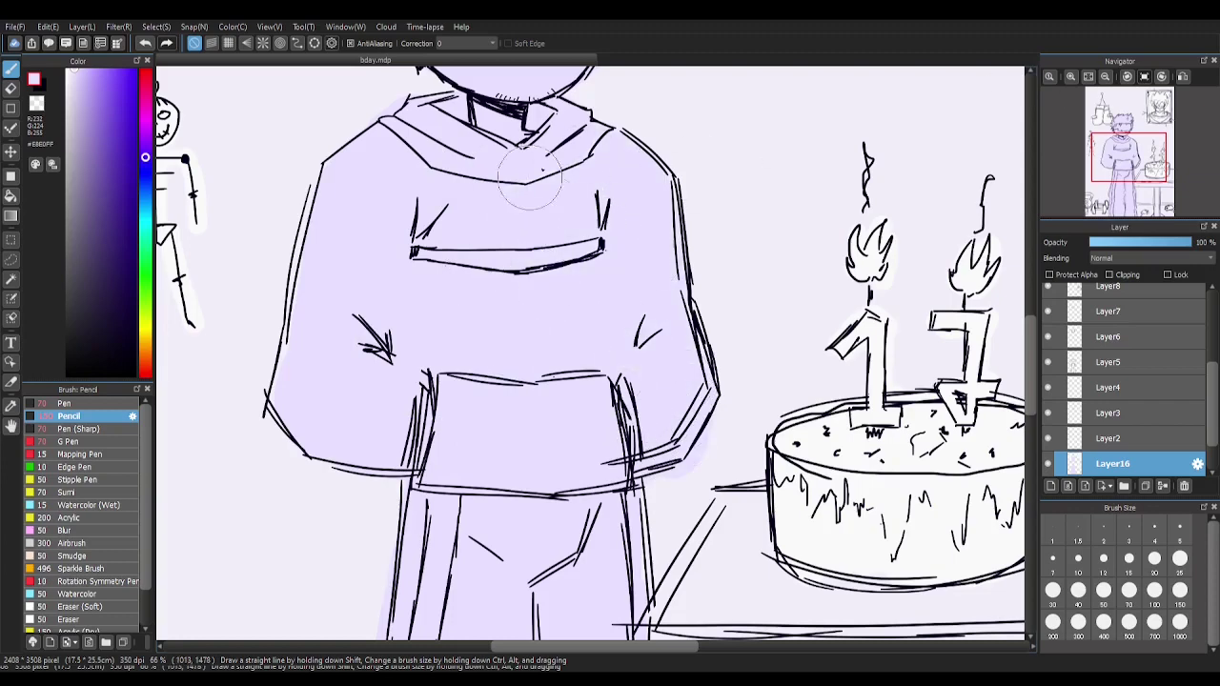
pyautogui.hotkey('ctrl', '-')
pyautogui.hotkey('ctrl', '-')
pyautogui.hotkey('ctrl', '-')
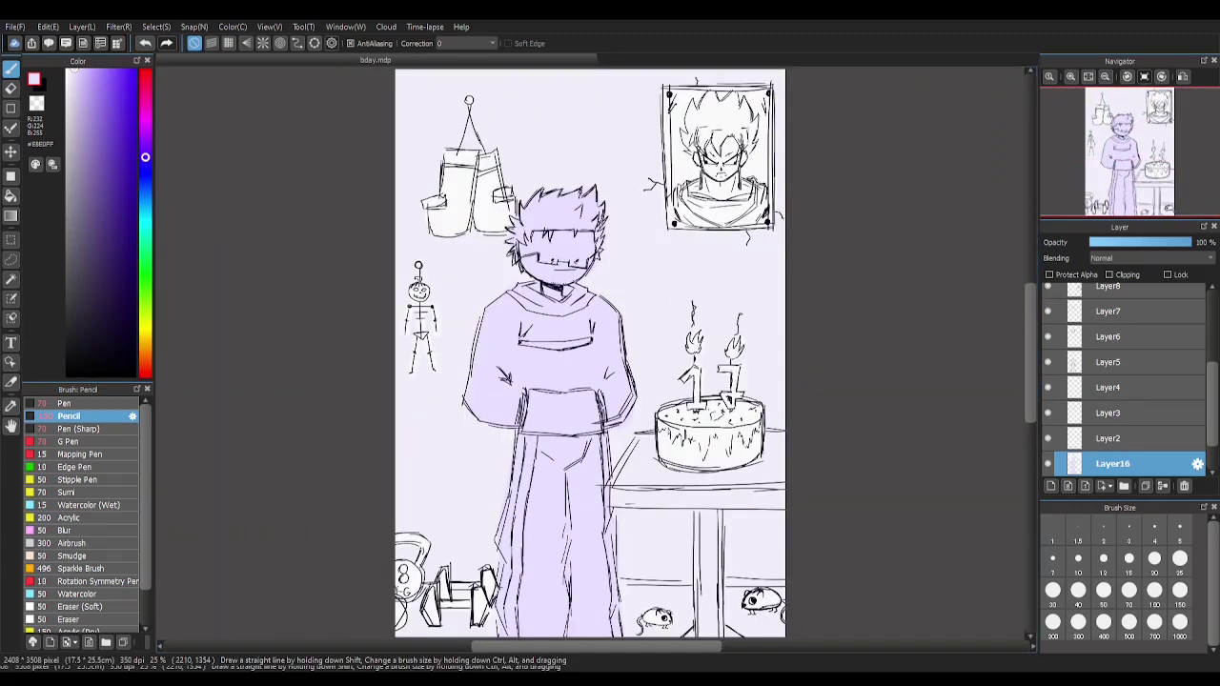
pyautogui.moveTo(1140, 167)
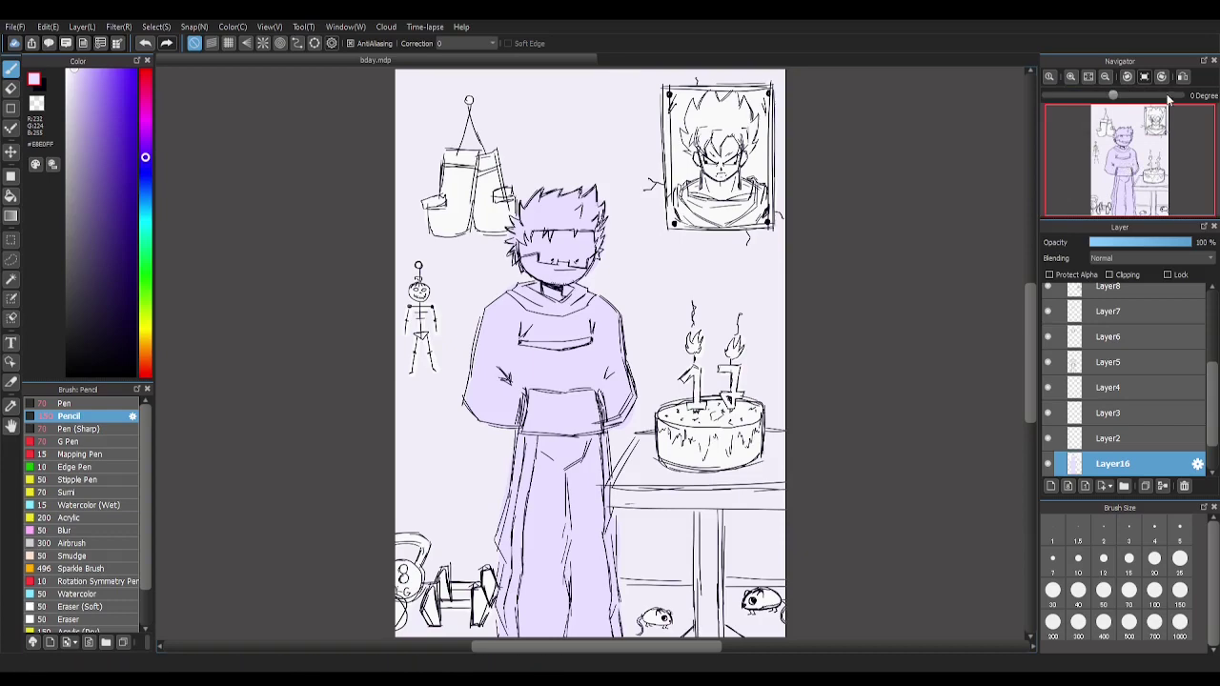